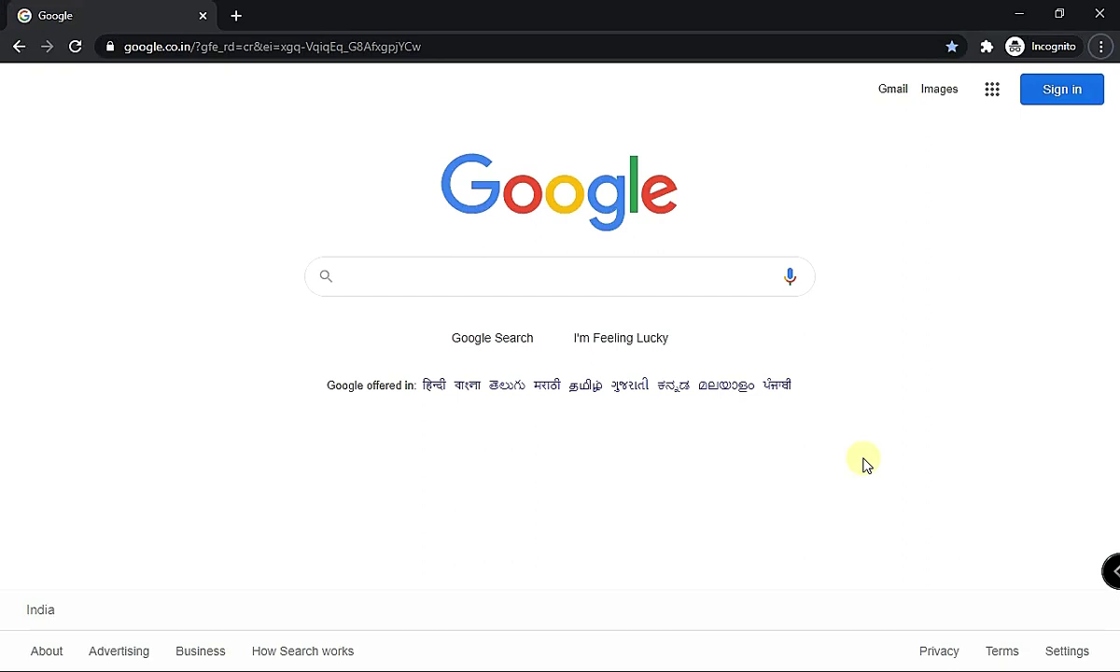
- Search Google for 'zomato restaurant partner', picking the suggestion after typing 'zomato re'
{"action": "left_click", "coordinate": [594, 278]}
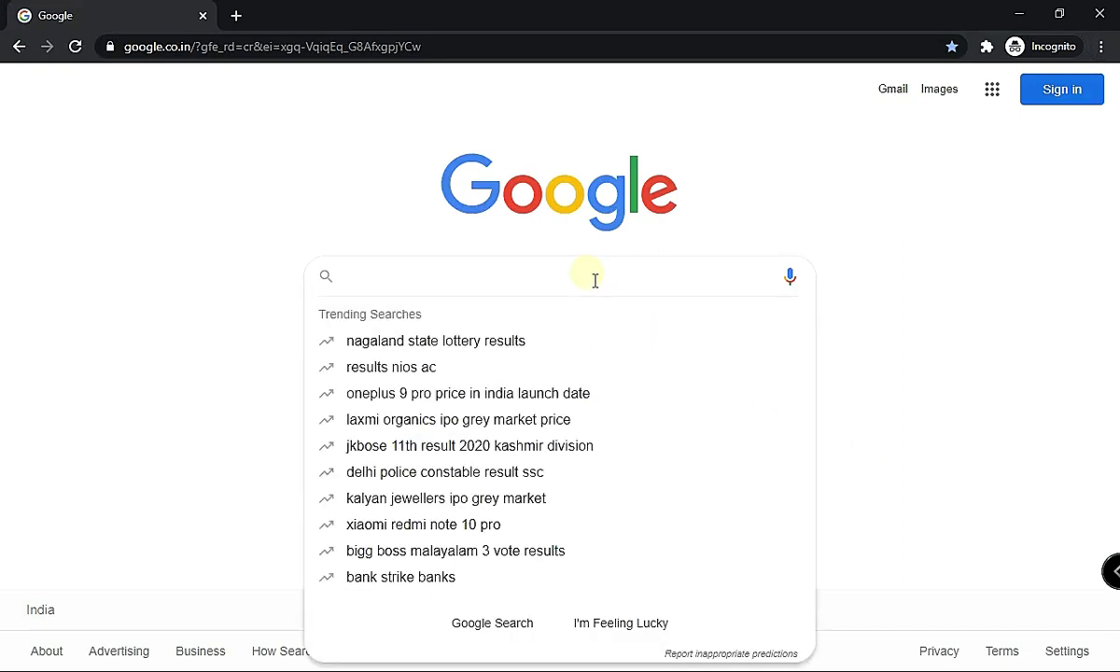
{"action": "type", "text": "zomato re"}
{"action": "key", "text": "Down"}
{"action": "key", "text": "Return"}
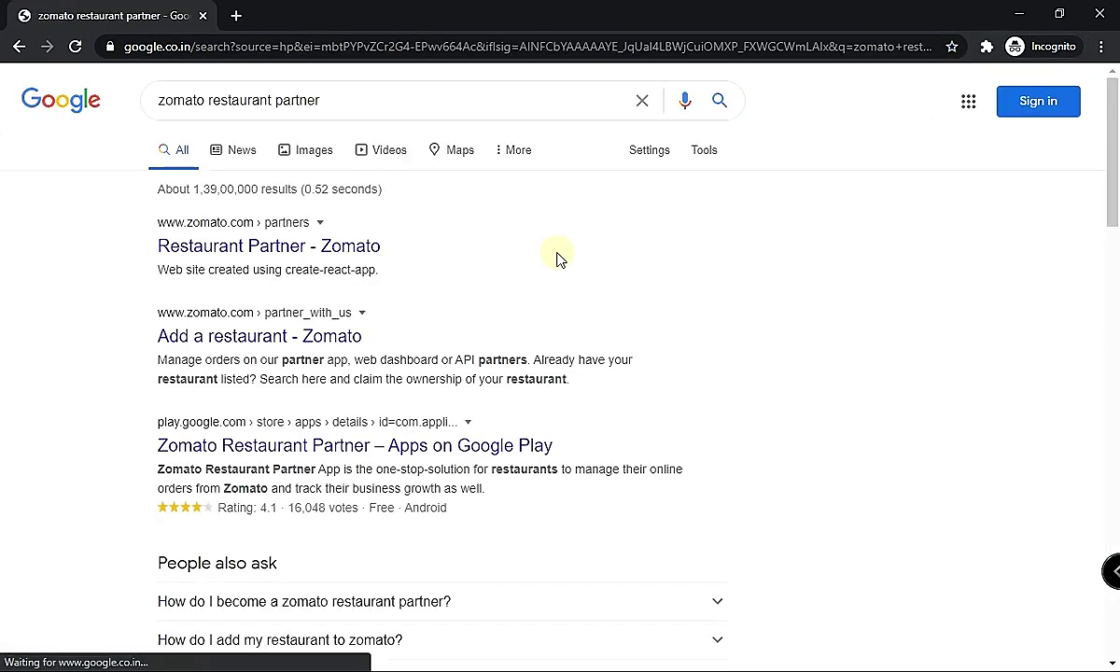
- Open the Restaurant Partner site and sign in with the restaurant ID, registered phone number and OTP
{"action": "left_click", "coordinate": [344, 247]}
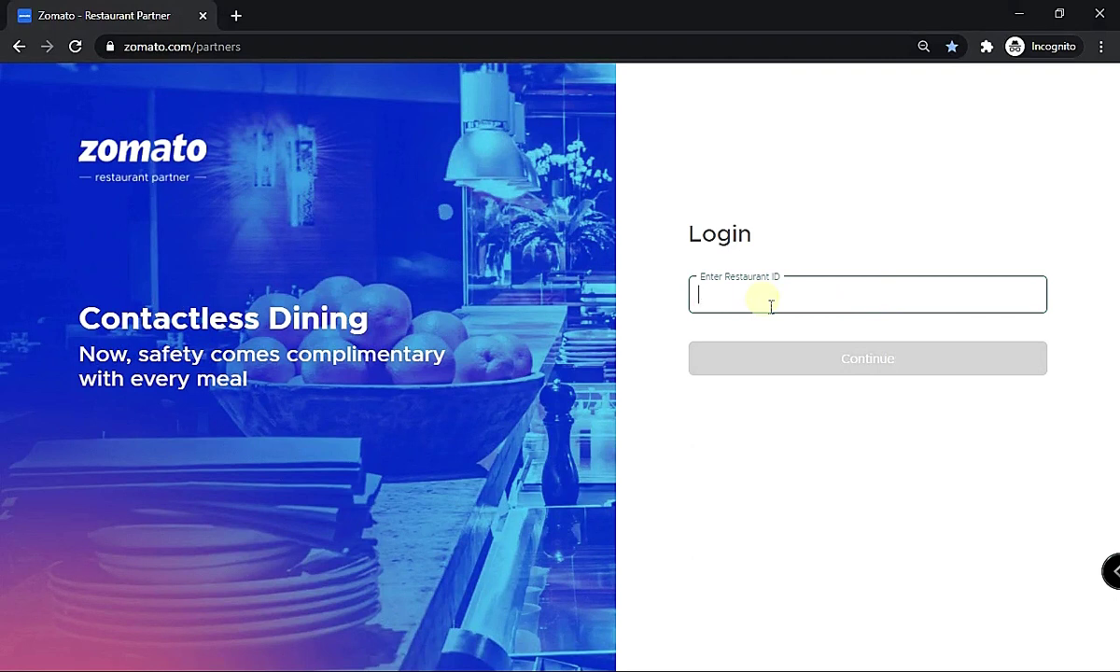
{"action": "key", "text": "ctrl+v"}
{"action": "left_click", "coordinate": [833, 366]}
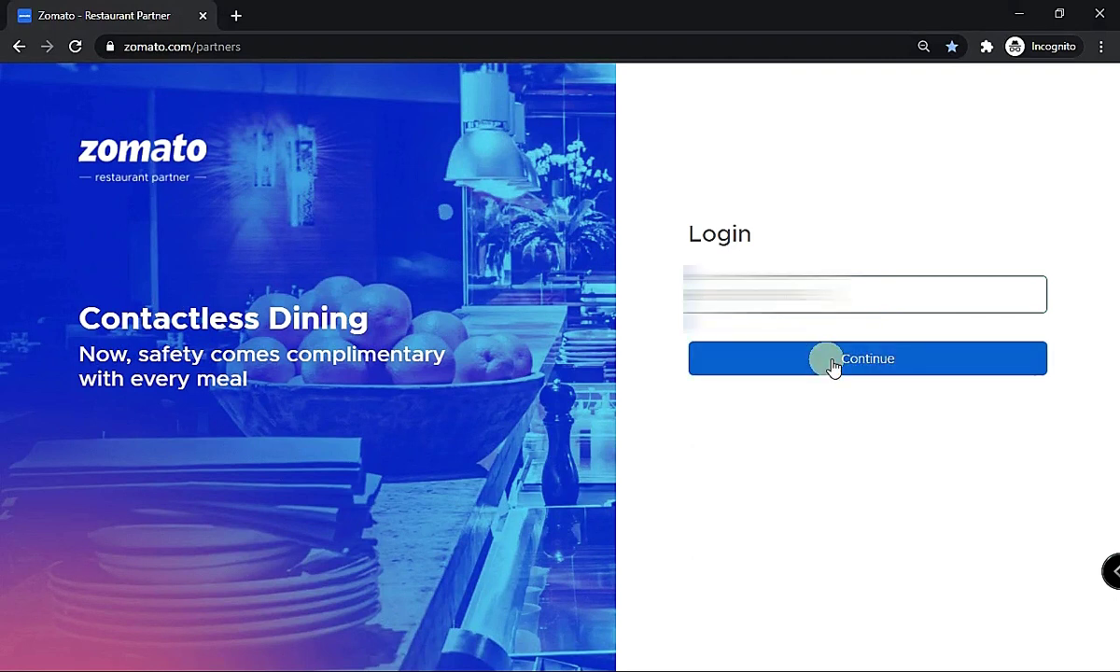
{"action": "key", "text": "ctrl+v"}
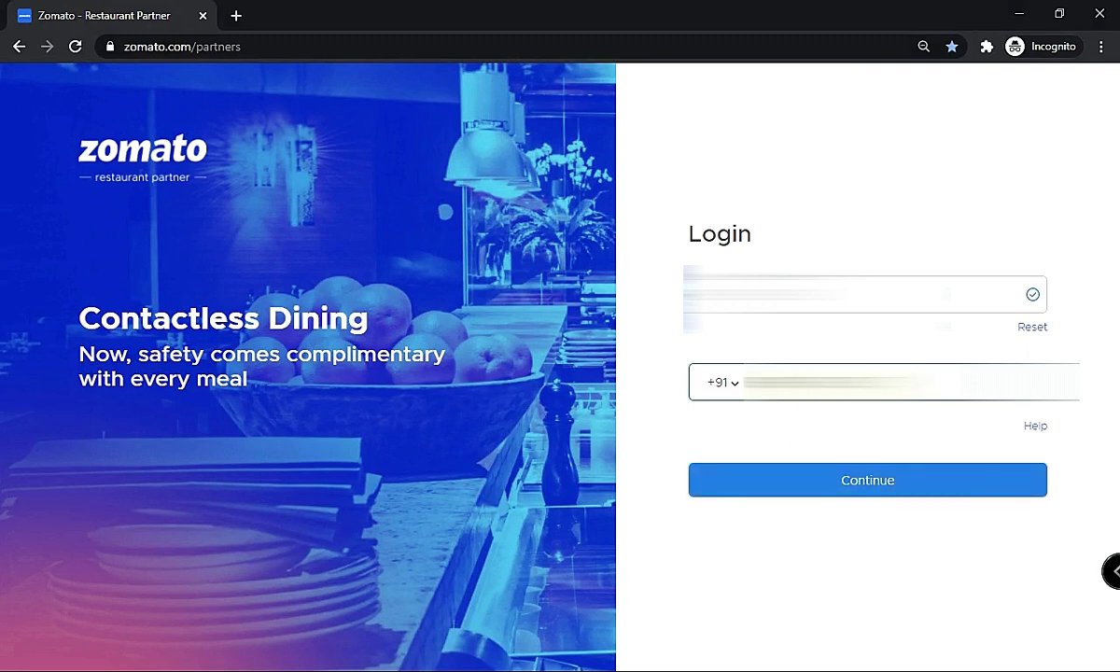
{"action": "left_click", "coordinate": [867, 479]}
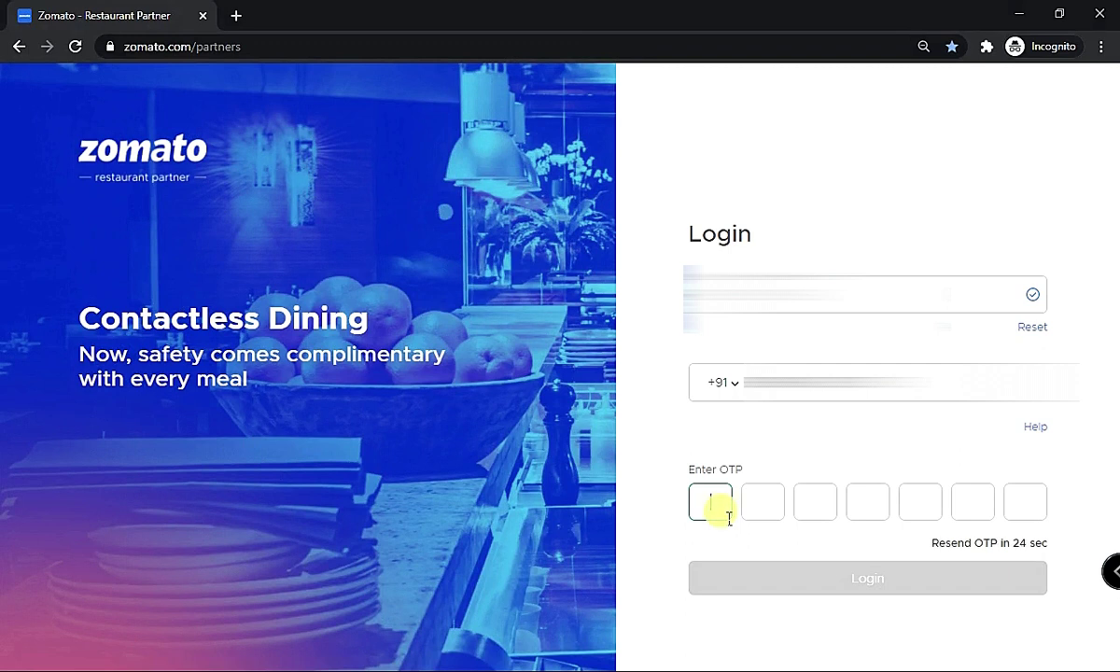
{"action": "type", "text": "2"}
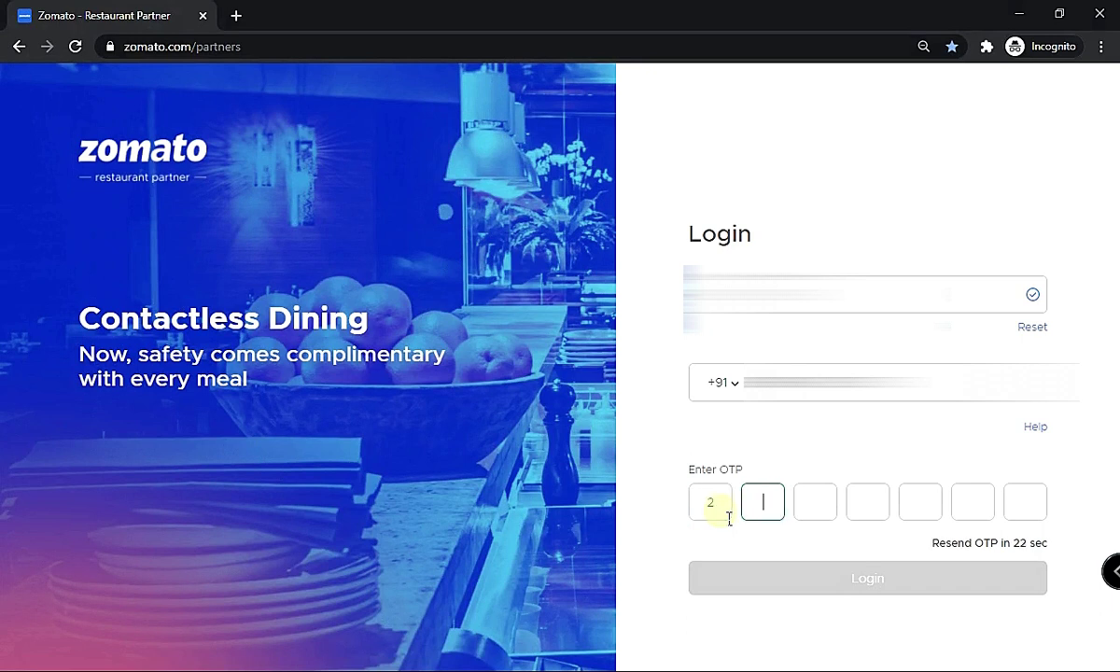
{"action": "type", "text": "119291"}
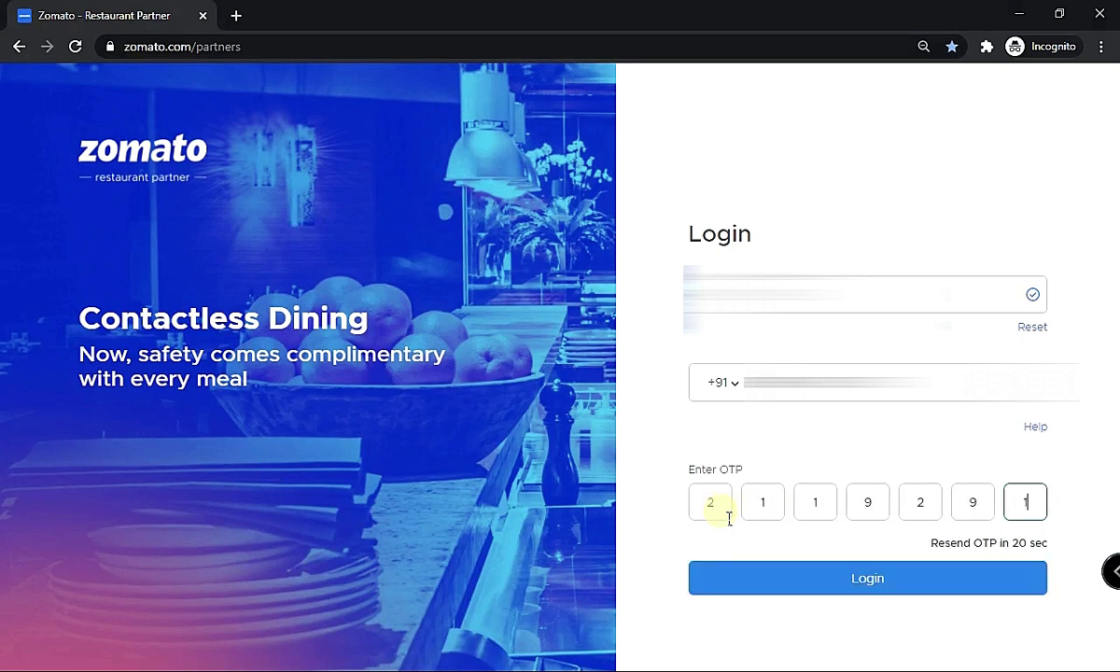
{"action": "left_click", "coordinate": [814, 584]}
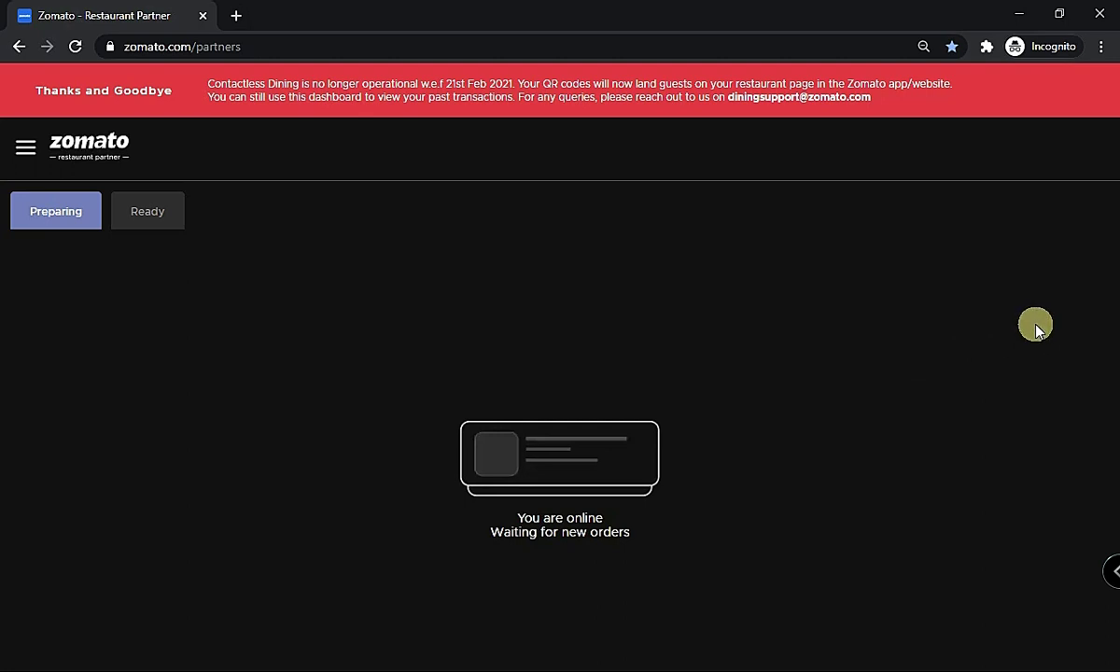
- Check the Ready orders, then open Past Orders from the navigation drawer
{"action": "left_click", "coordinate": [153, 217]}
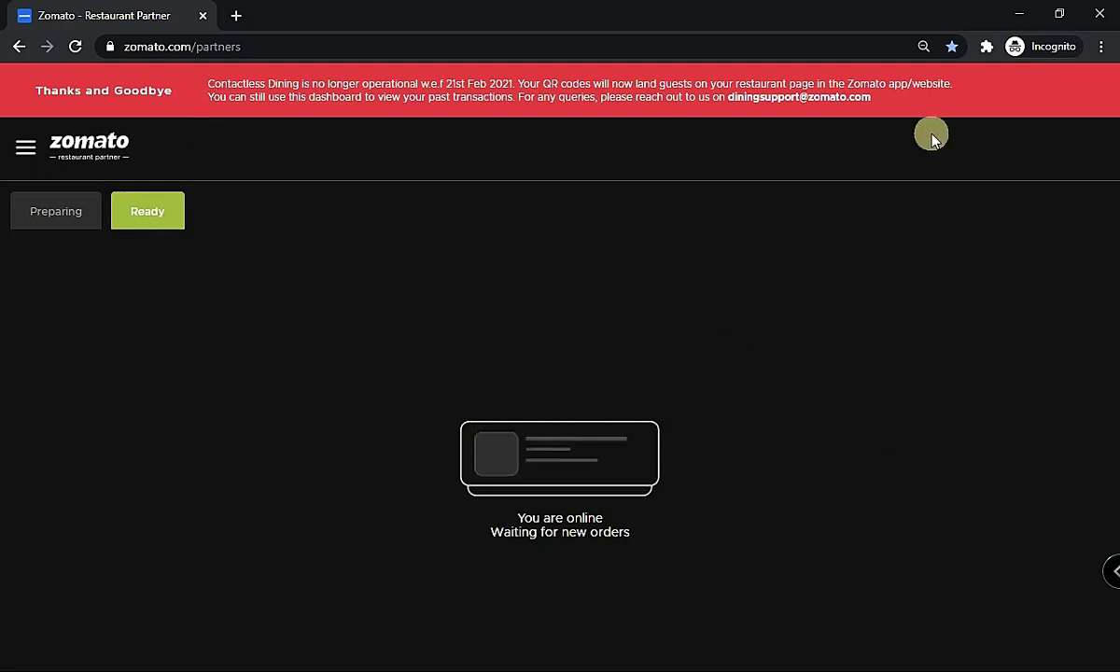
{"action": "left_click", "coordinate": [25, 147]}
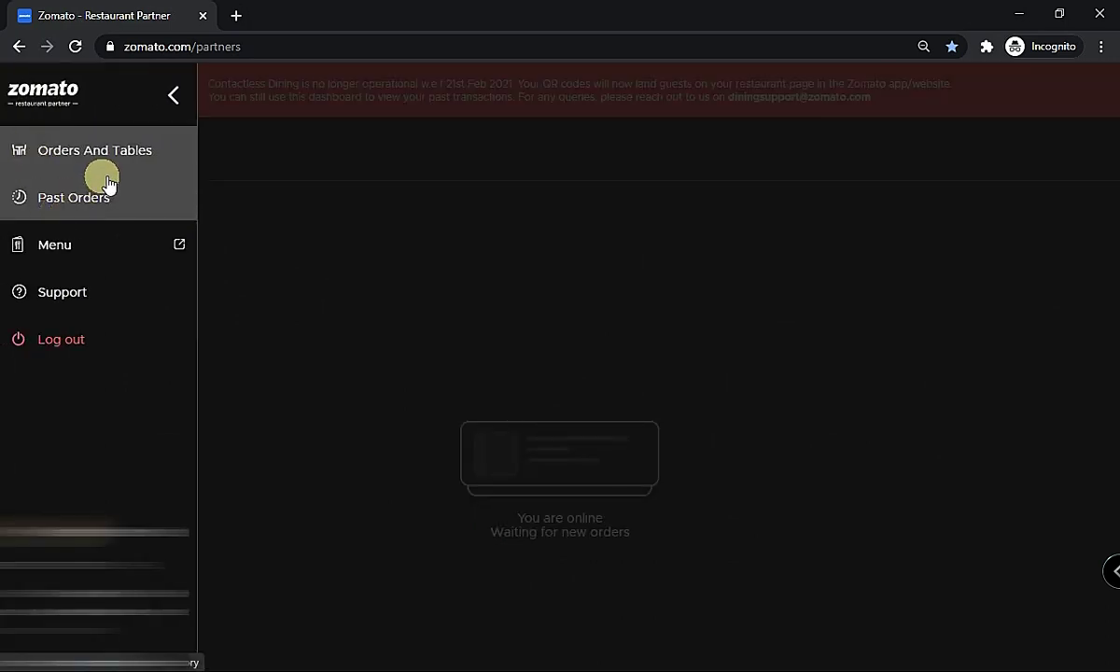
{"action": "left_click", "coordinate": [113, 159]}
{"action": "left_click", "coordinate": [26, 144]}
{"action": "left_click", "coordinate": [82, 203]}
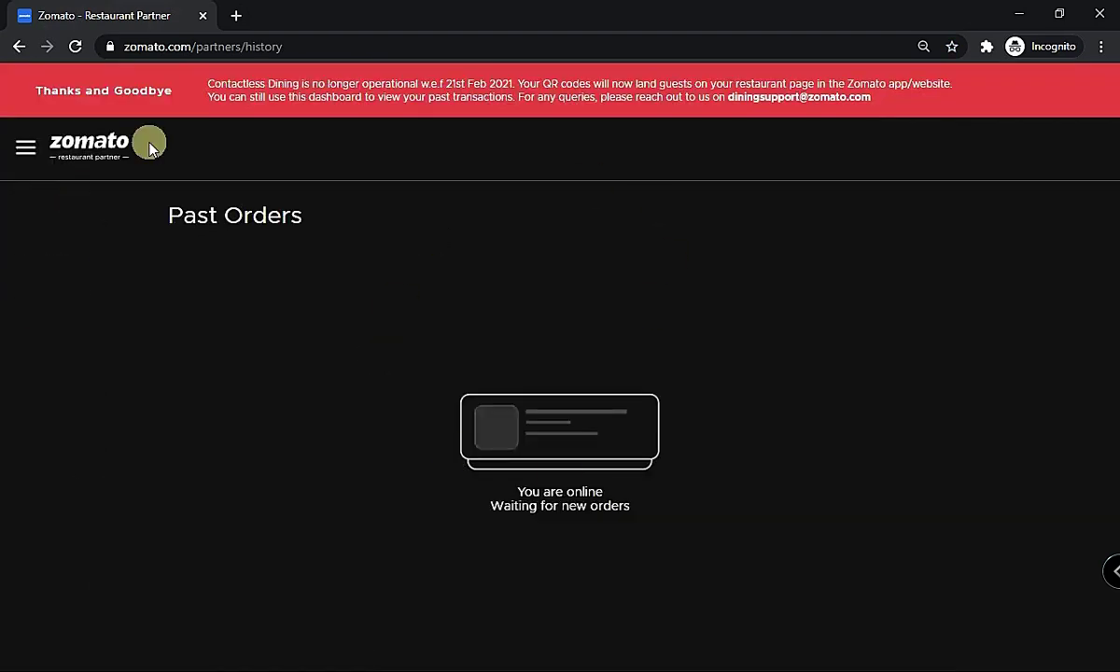
- Review the Support and Zomato Helpline options, close them, then go to Menu management
{"action": "left_click", "coordinate": [25, 147]}
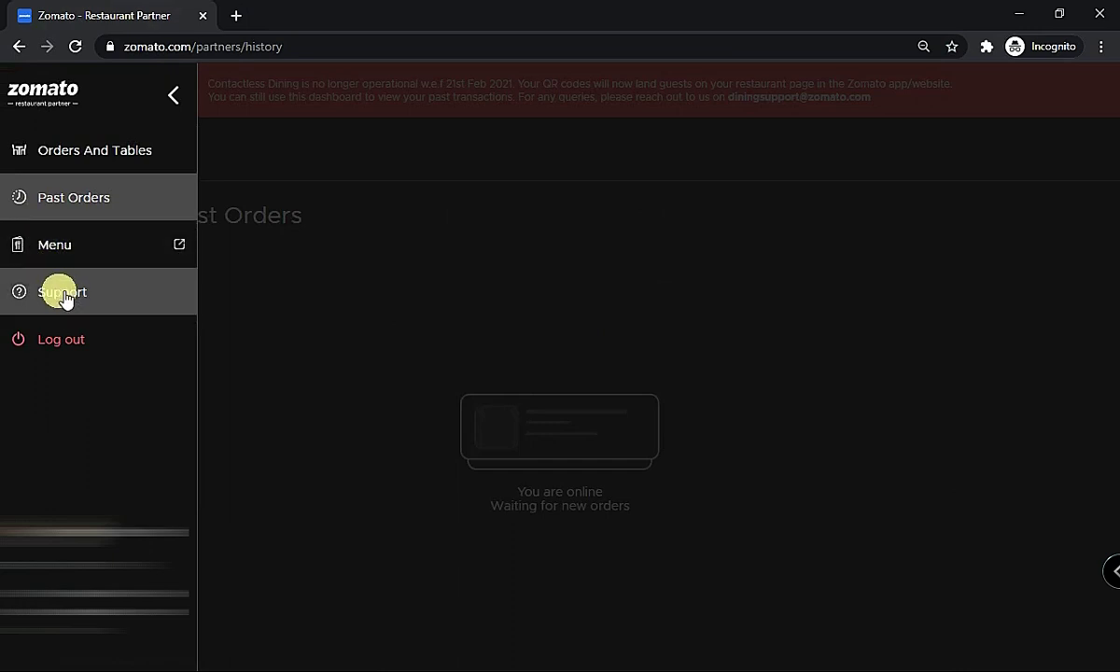
{"action": "left_click", "coordinate": [62, 297]}
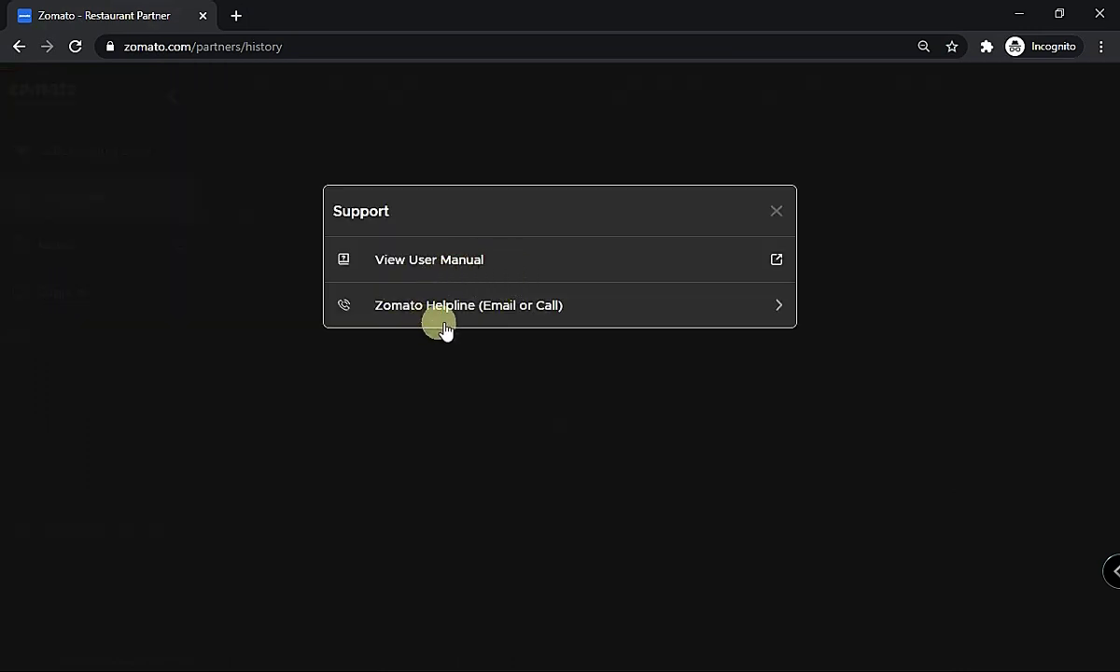
{"action": "left_click", "coordinate": [780, 305]}
{"action": "left_click", "coordinate": [778, 212]}
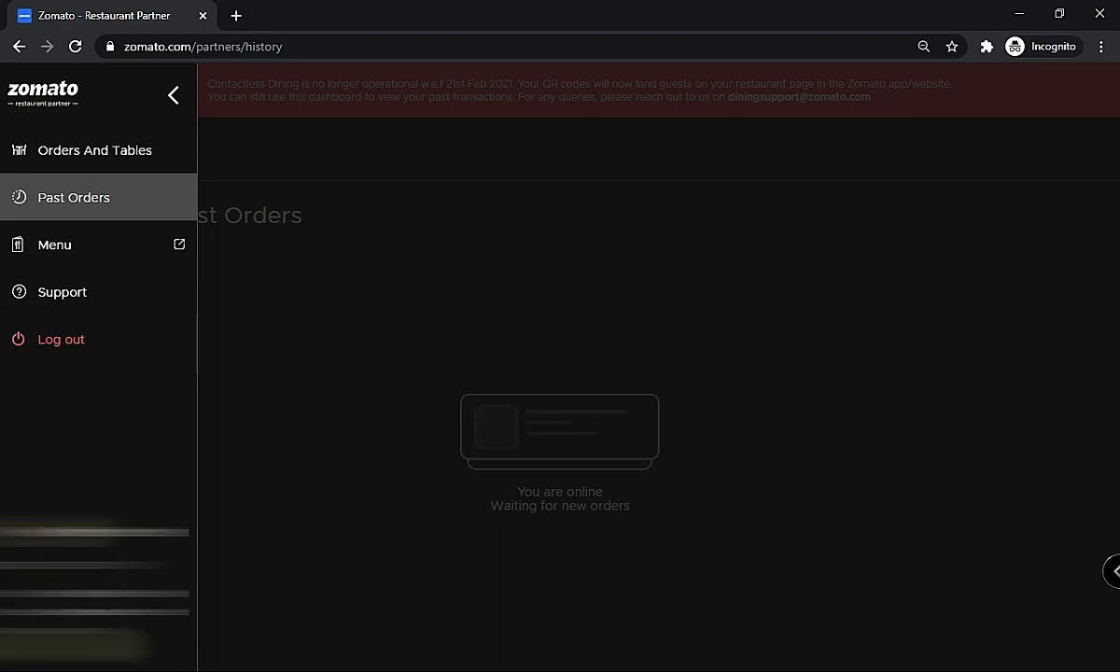
{"action": "left_click", "coordinate": [247, 396]}
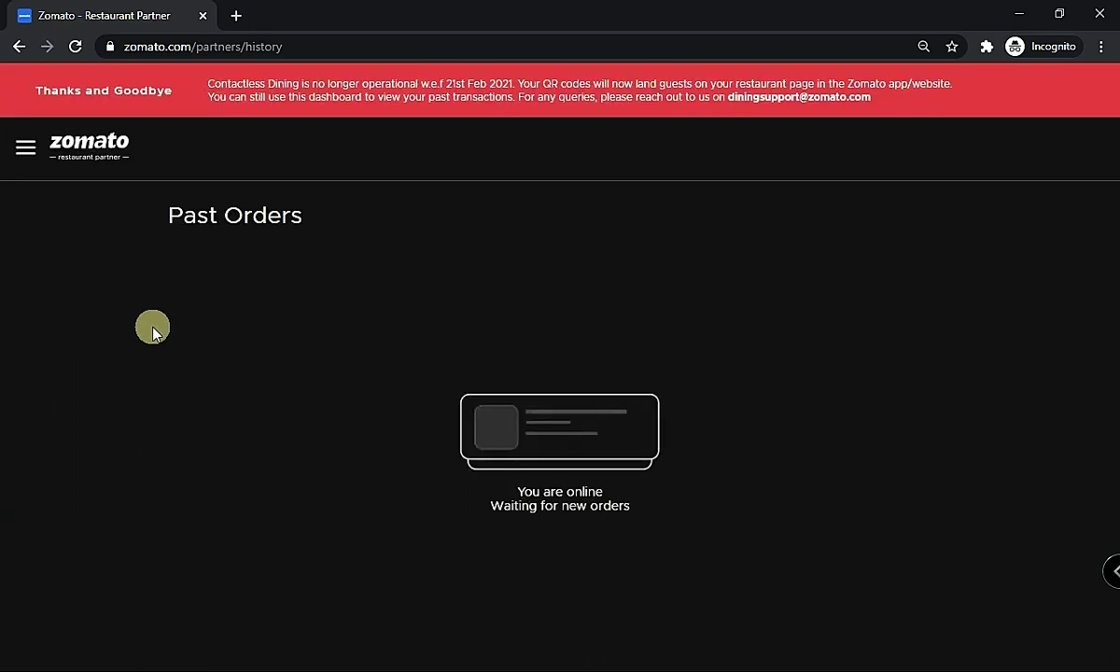
{"action": "left_click", "coordinate": [23, 149]}
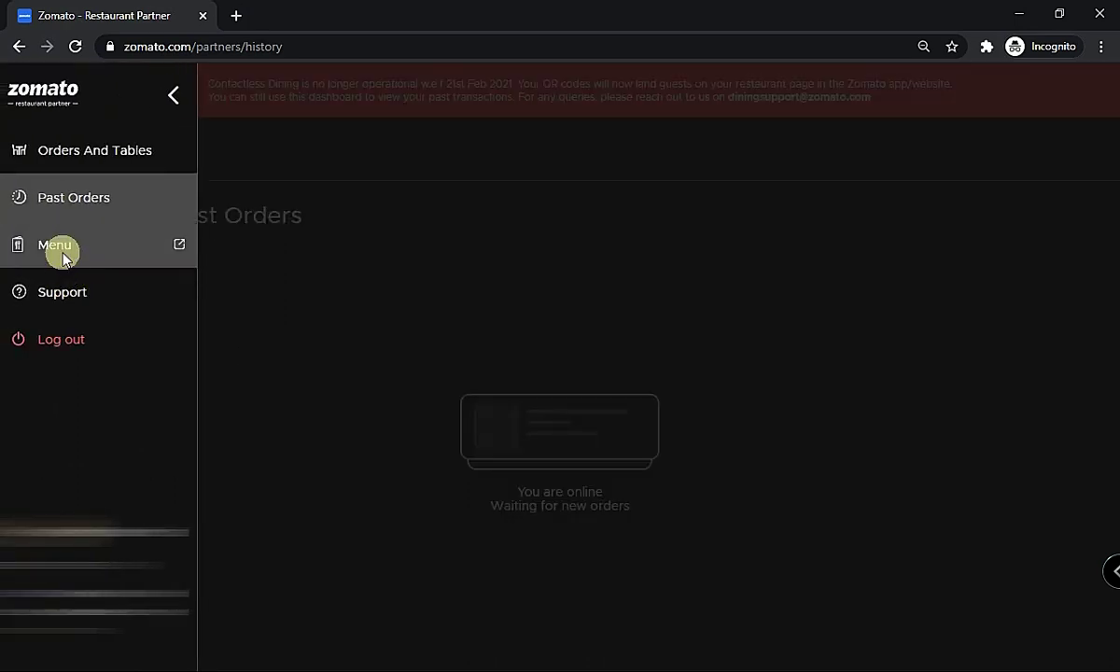
{"action": "left_click", "coordinate": [61, 245]}
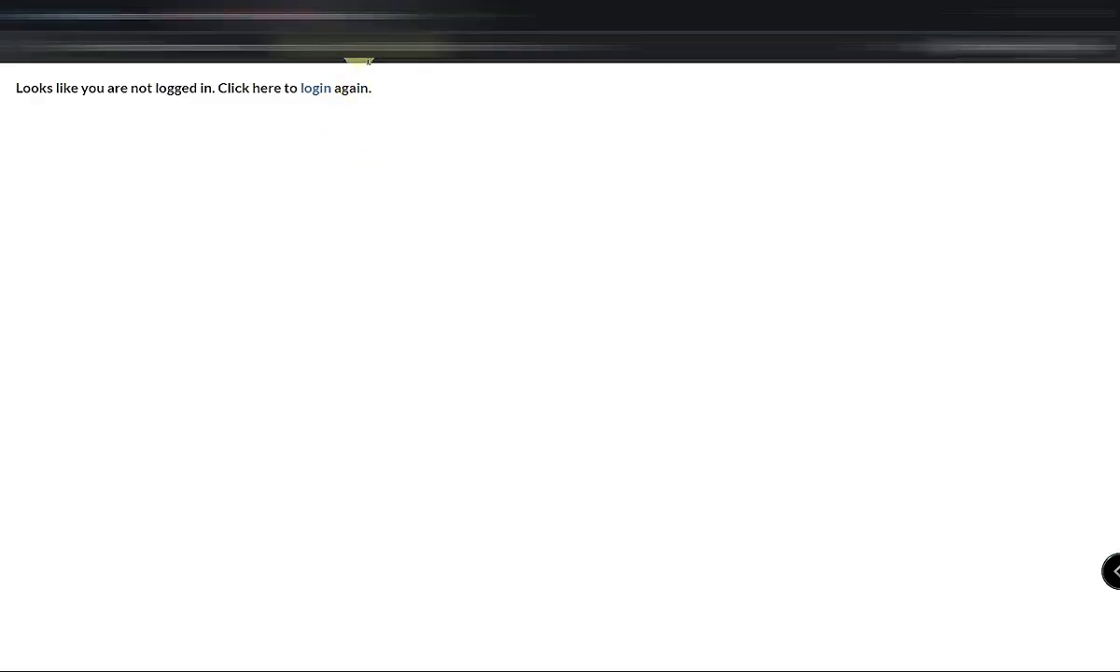
- Log in again to the Menu Dashboard and browse the delivery menu's Burgers, Momos, Snacks and Beverages
{"action": "left_click", "coordinate": [318, 92]}
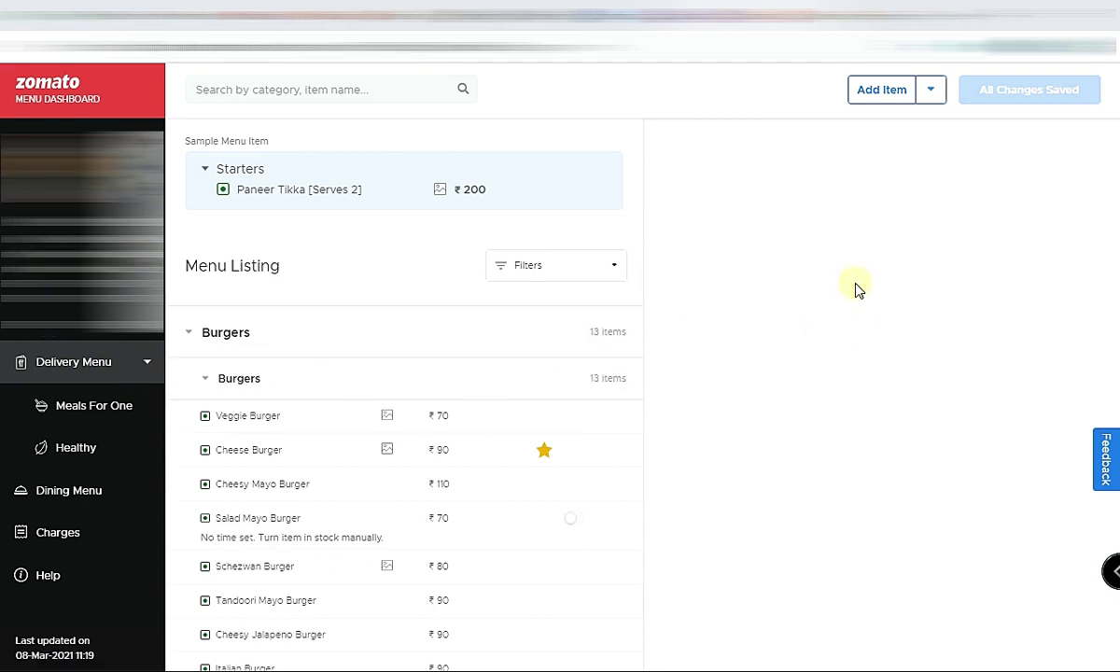
{"action": "scroll", "coordinate": [380, 439], "scroll_direction": "down", "scroll_amount": 4}
{"action": "scroll", "coordinate": [387, 513], "scroll_direction": "down", "scroll_amount": 3}
{"action": "scroll", "coordinate": [387, 538], "scroll_direction": "up", "scroll_amount": 8}
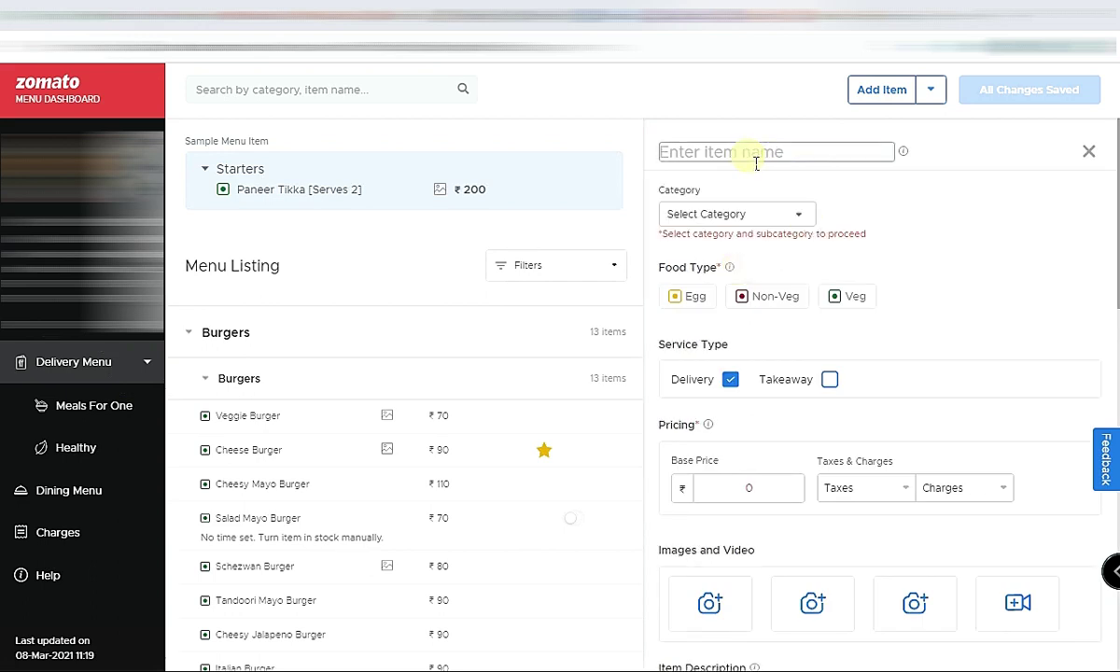
{"action": "left_click", "coordinate": [799, 220]}
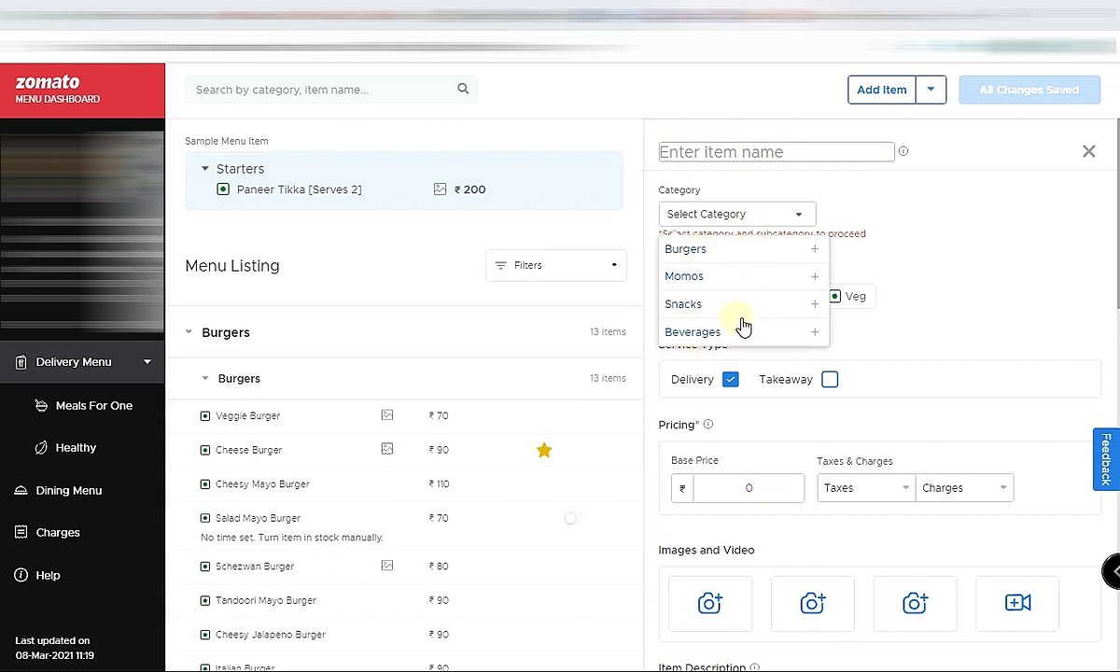
{"action": "left_click", "coordinate": [965, 286]}
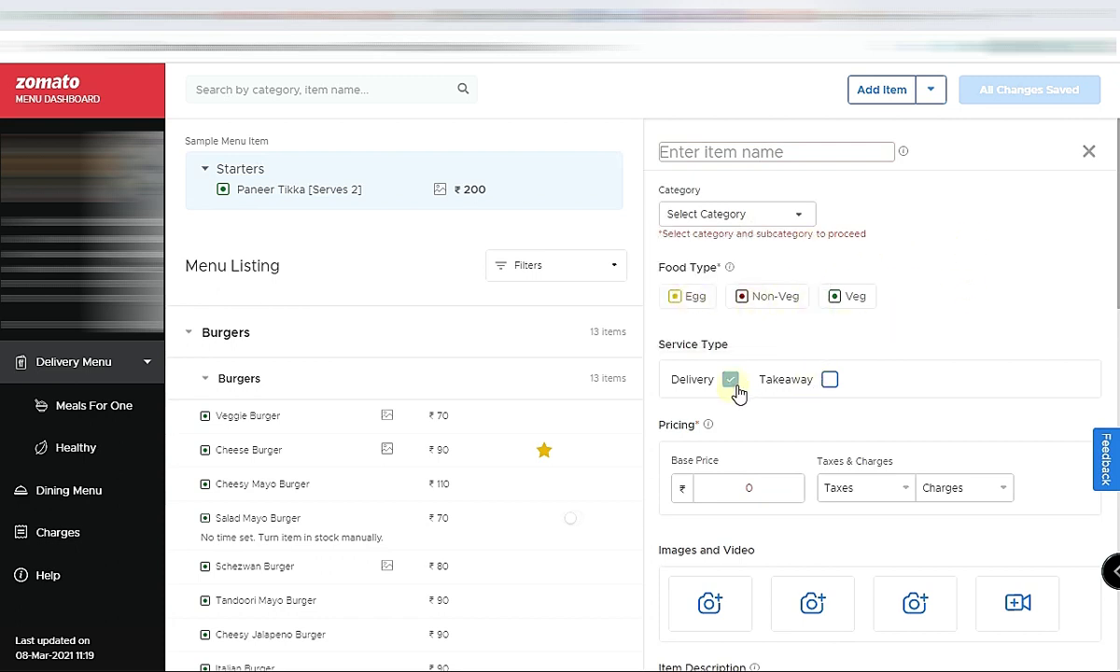
{"action": "scroll", "coordinate": [862, 450], "scroll_direction": "down", "scroll_amount": 2}
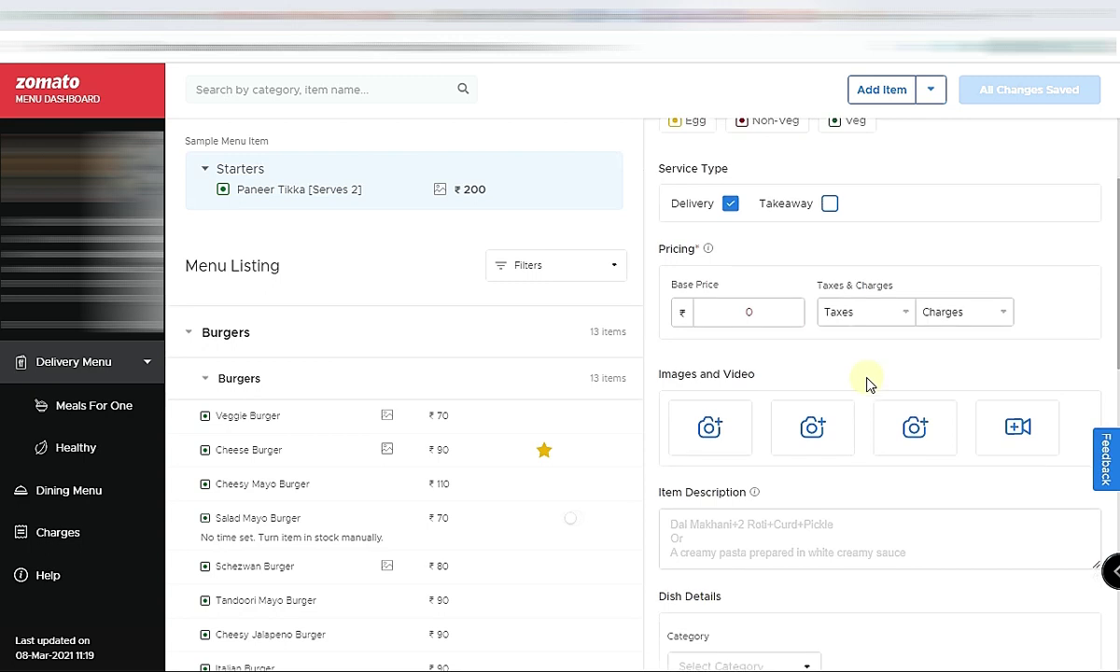
{"action": "scroll", "coordinate": [865, 383], "scroll_direction": "down", "scroll_amount": 2}
{"action": "scroll", "coordinate": [798, 264], "scroll_direction": "down", "scroll_amount": 1}
{"action": "left_click", "coordinate": [742, 259]}
{"action": "scroll", "coordinate": [774, 280], "scroll_direction": "down", "scroll_amount": 1}
{"action": "left_click", "coordinate": [800, 322]}
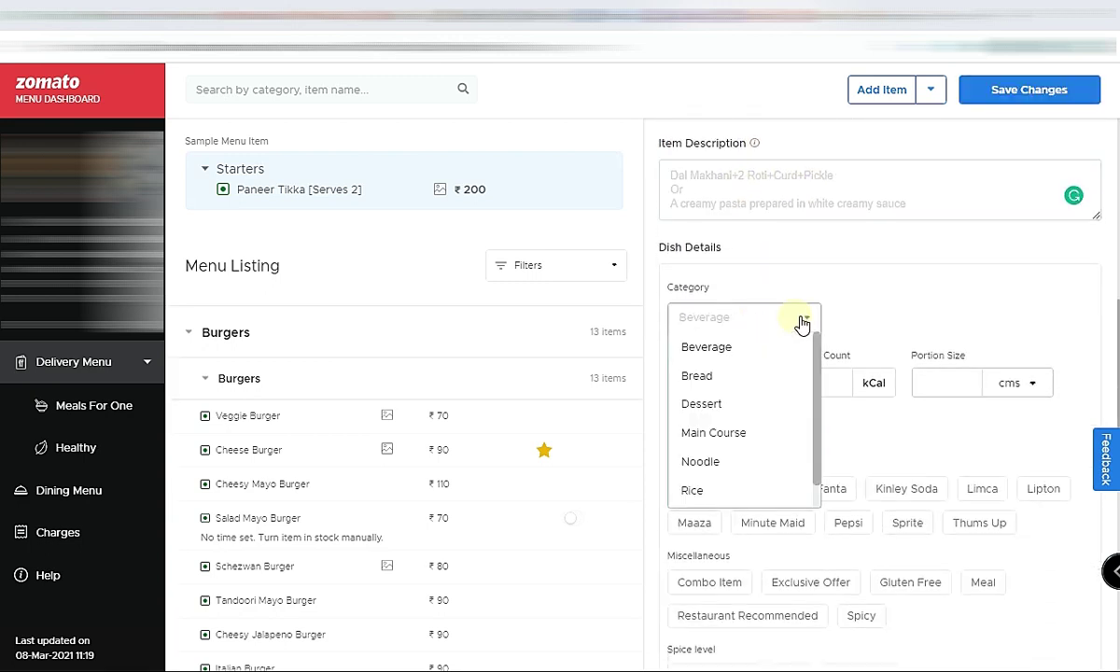
{"action": "scroll", "coordinate": [780, 418], "scroll_direction": "down", "scroll_amount": 1}
{"action": "left_click", "coordinate": [863, 312]}
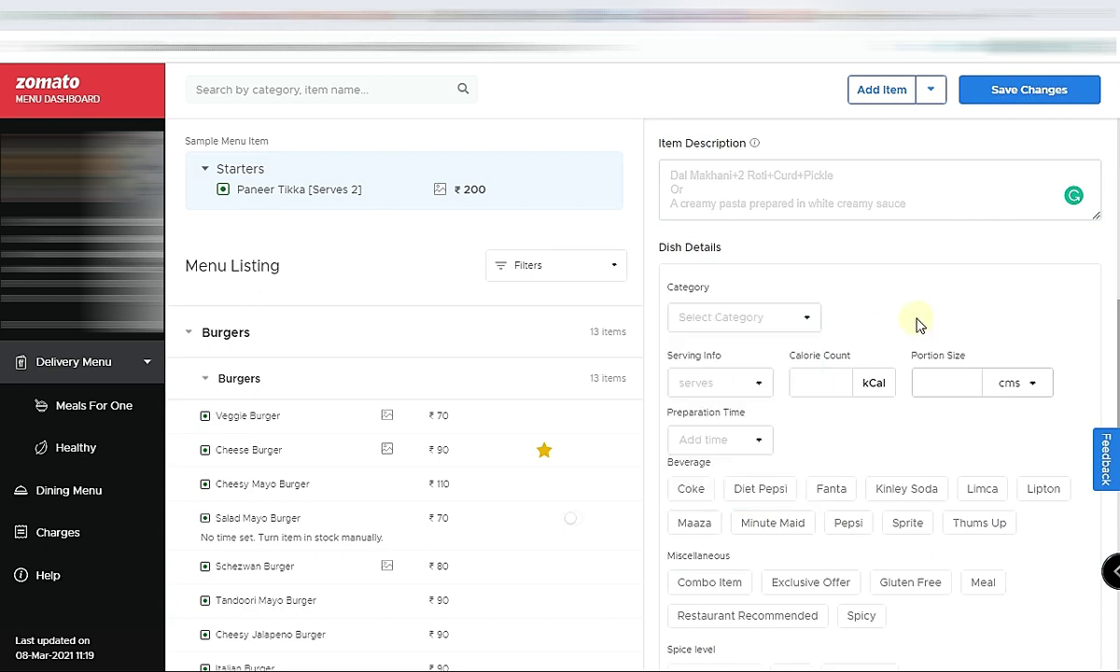
{"action": "scroll", "coordinate": [905, 418], "scroll_direction": "down", "scroll_amount": 2}
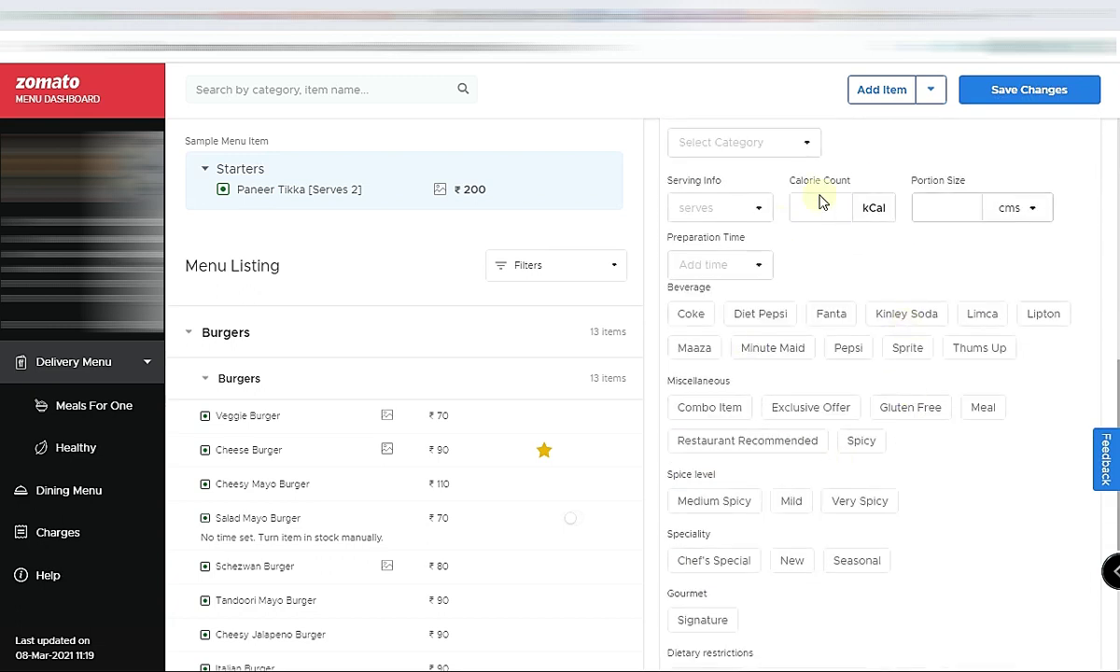
{"action": "scroll", "coordinate": [821, 420], "scroll_direction": "up", "scroll_amount": 1}
{"action": "left_click", "coordinate": [760, 355]}
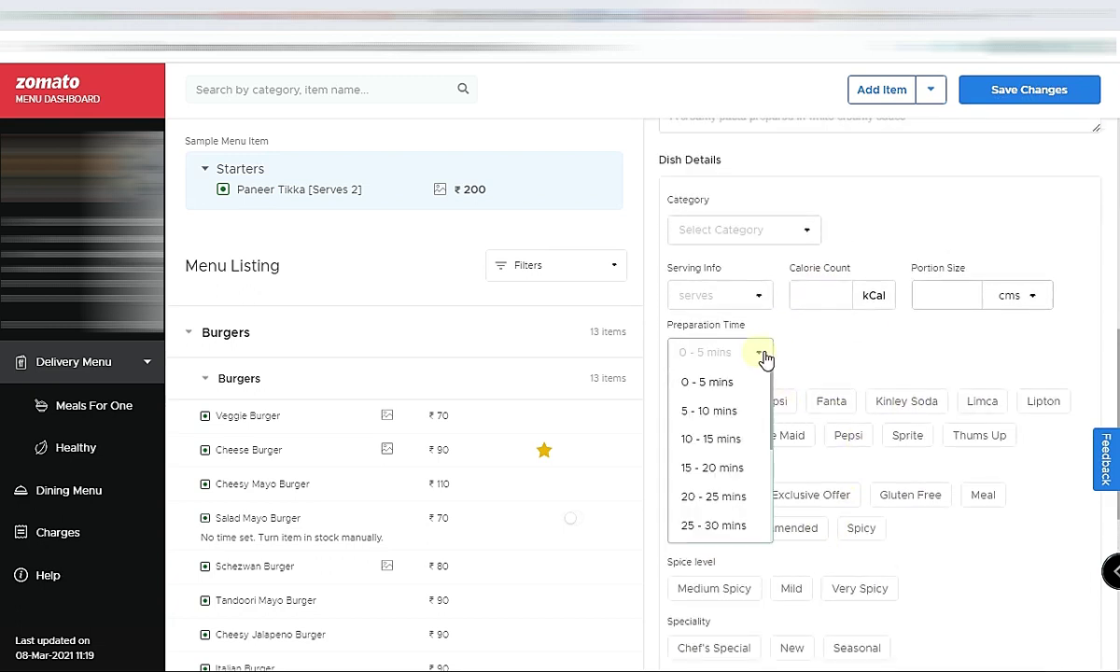
{"action": "scroll", "coordinate": [743, 499], "scroll_direction": "down", "scroll_amount": 1}
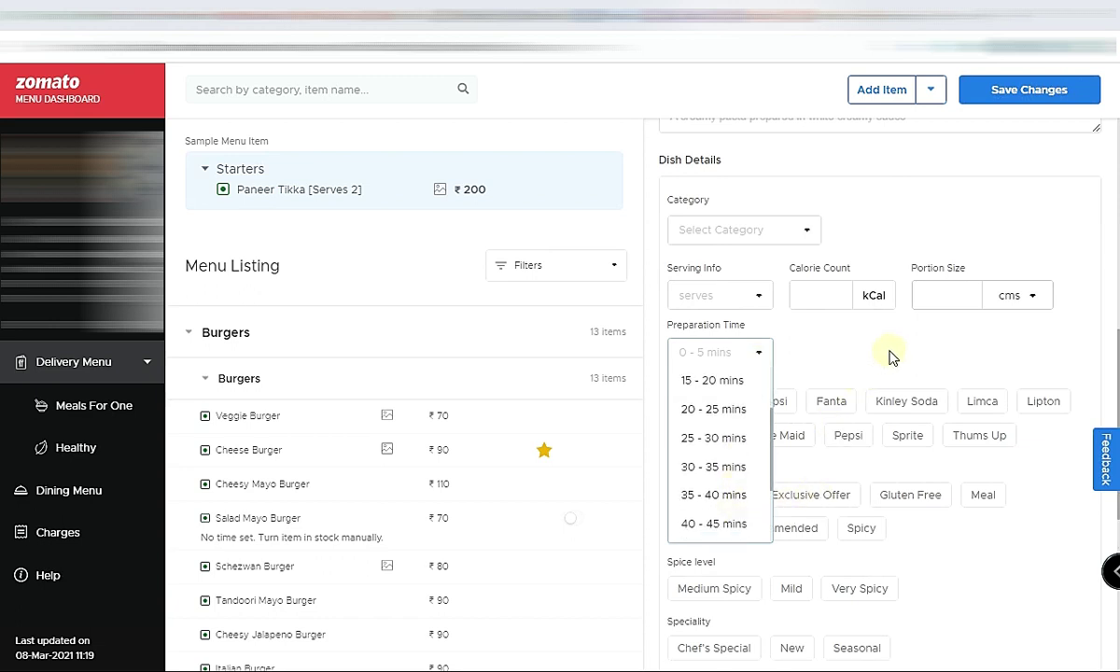
{"action": "left_click", "coordinate": [833, 333]}
{"action": "left_click", "coordinate": [770, 296]}
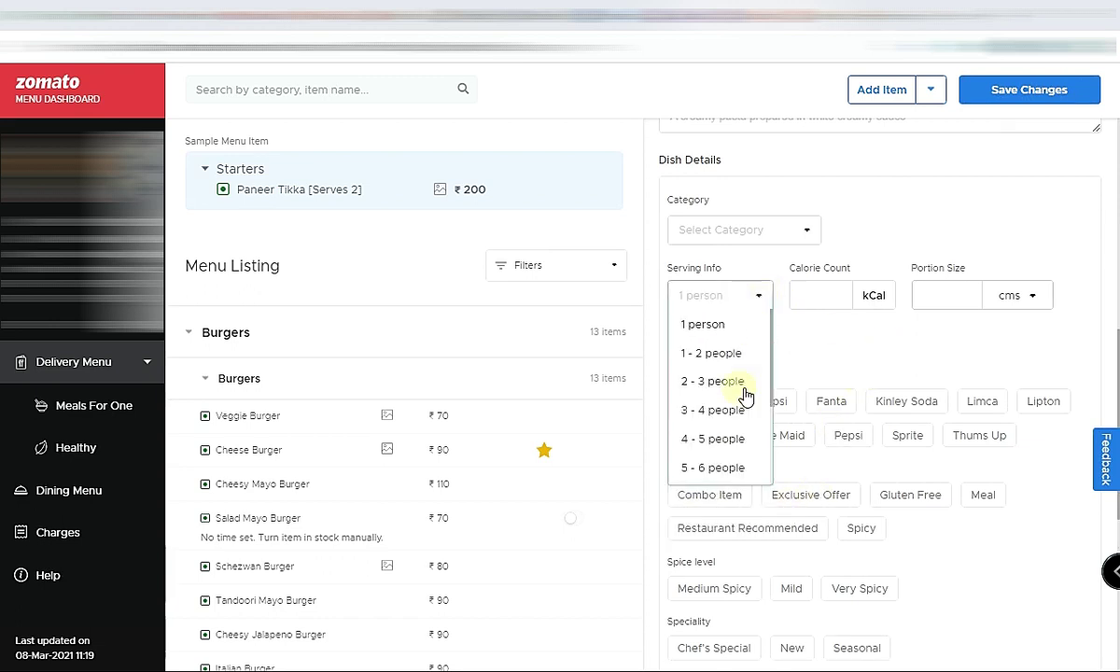
{"action": "left_click", "coordinate": [918, 316]}
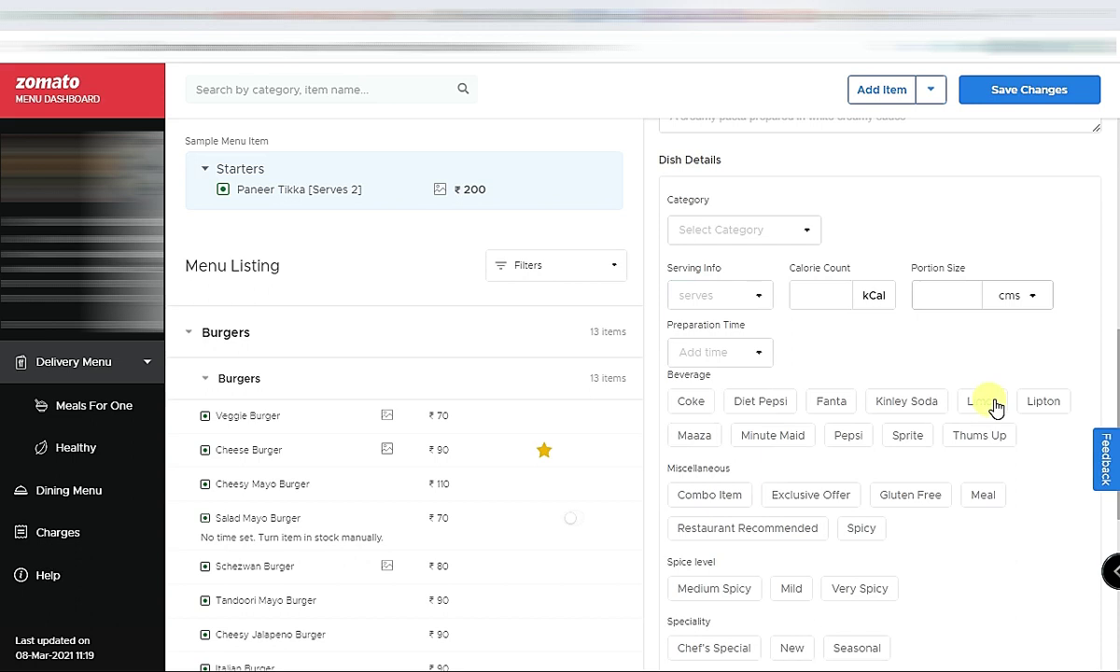
{"action": "scroll", "coordinate": [991, 407], "scroll_direction": "down", "scroll_amount": 3}
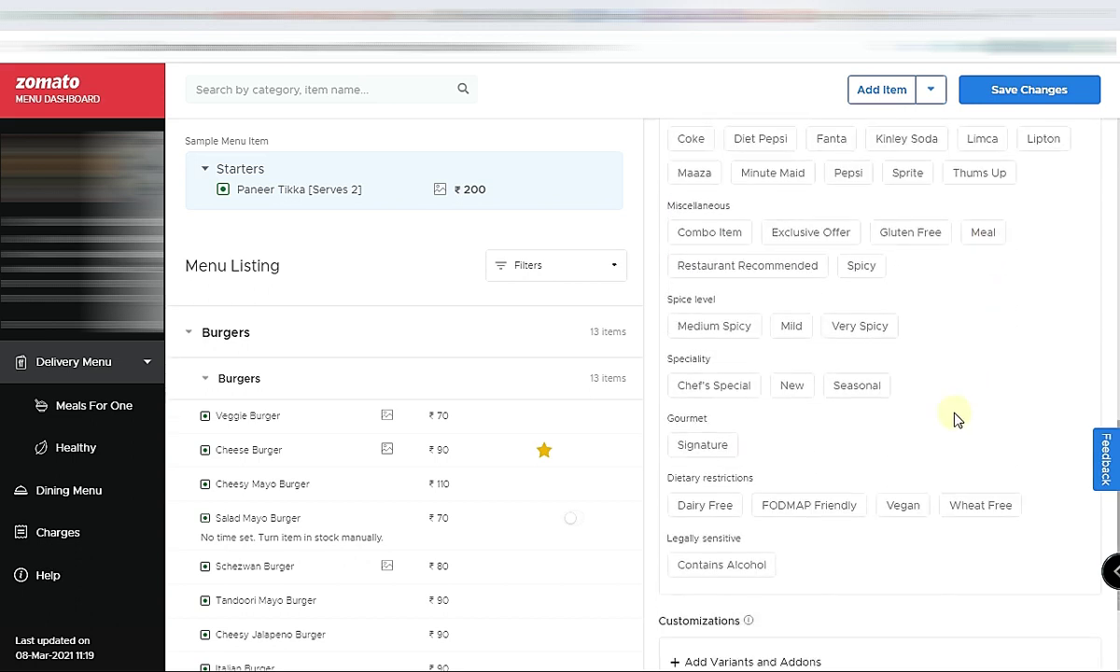
{"action": "scroll", "coordinate": [987, 359], "scroll_direction": "down", "scroll_amount": 2}
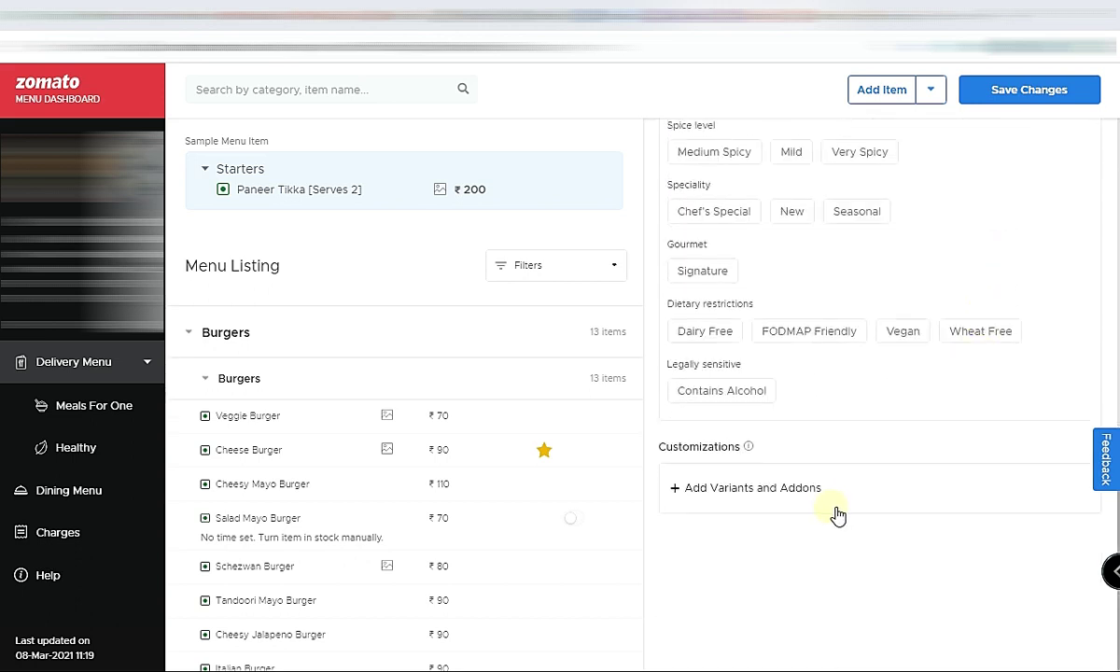
{"action": "left_click", "coordinate": [683, 494]}
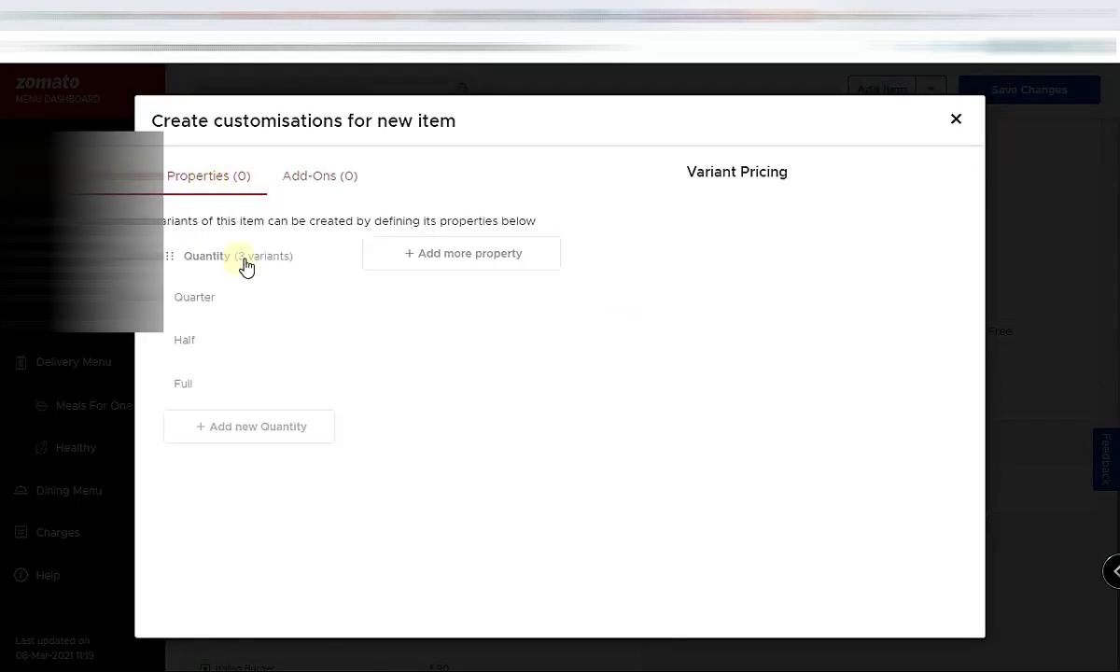
{"action": "left_click", "coordinate": [955, 121]}
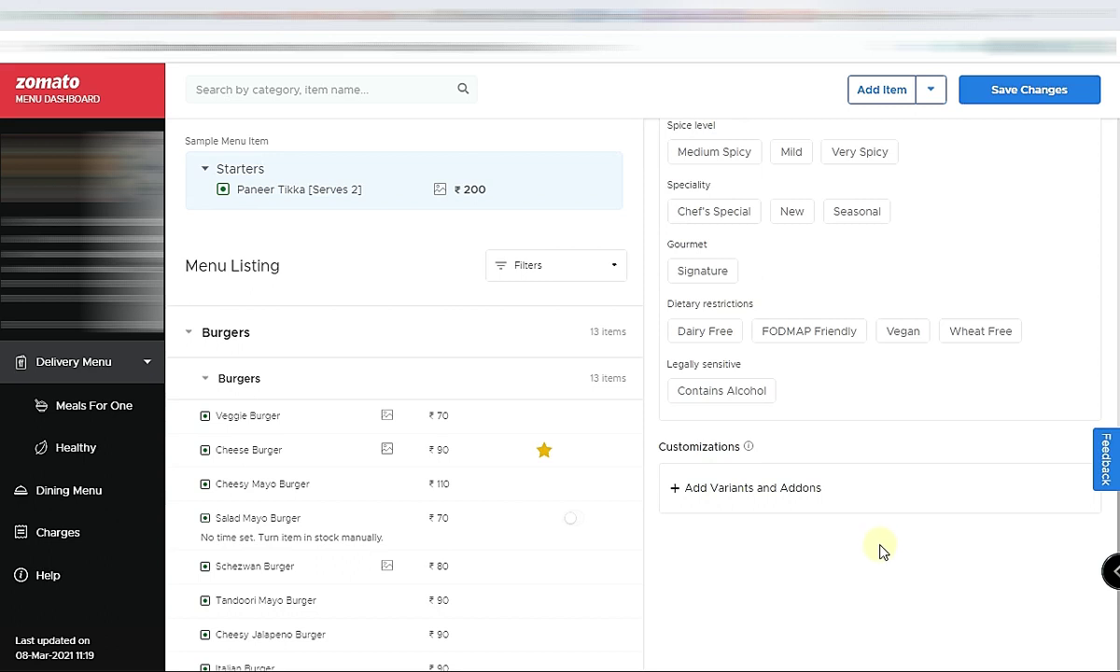
- Close the unfinished new-item form and scroll through the 13 Burgers items
{"action": "scroll", "coordinate": [891, 562], "scroll_direction": "up", "scroll_amount": 10}
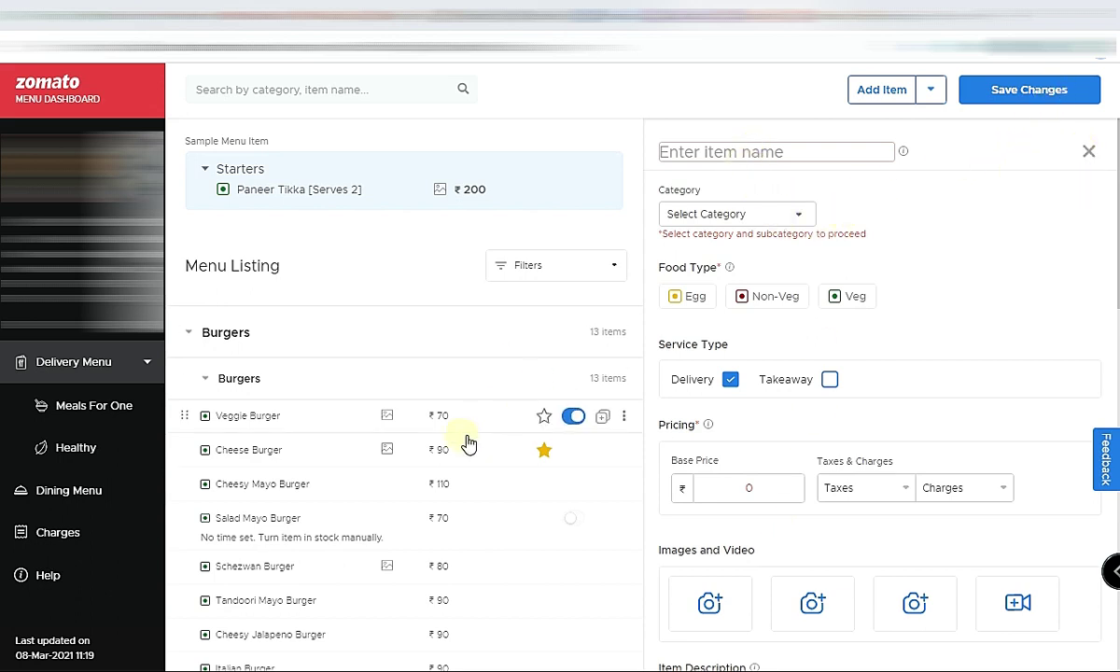
{"action": "left_click", "coordinate": [1089, 152]}
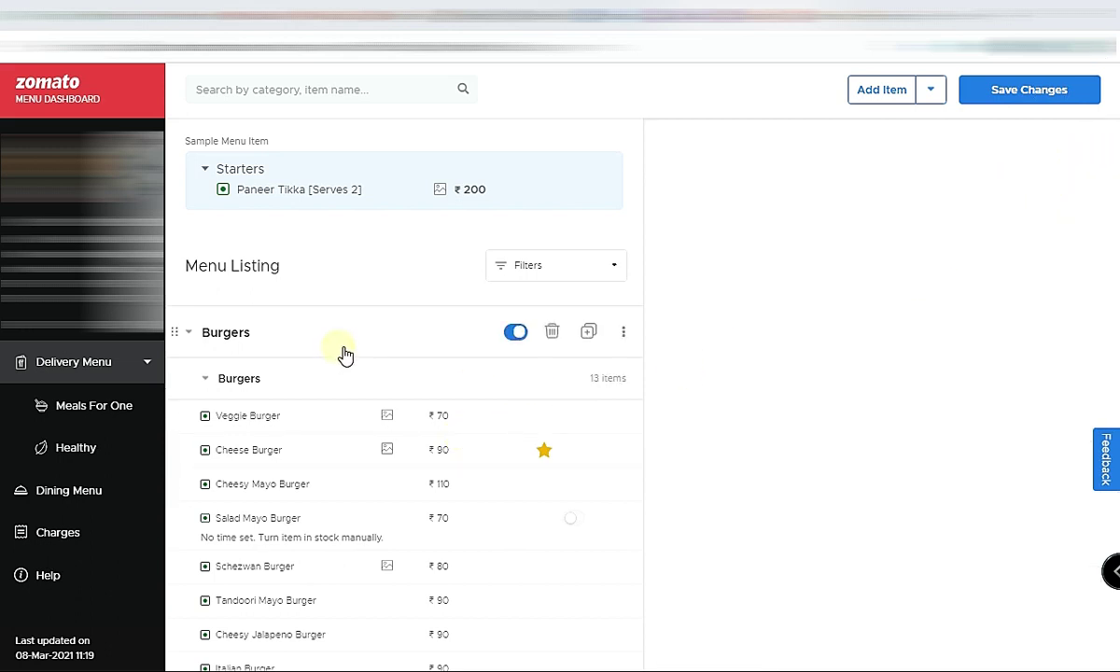
{"action": "scroll", "coordinate": [321, 353], "scroll_direction": "down", "scroll_amount": 1}
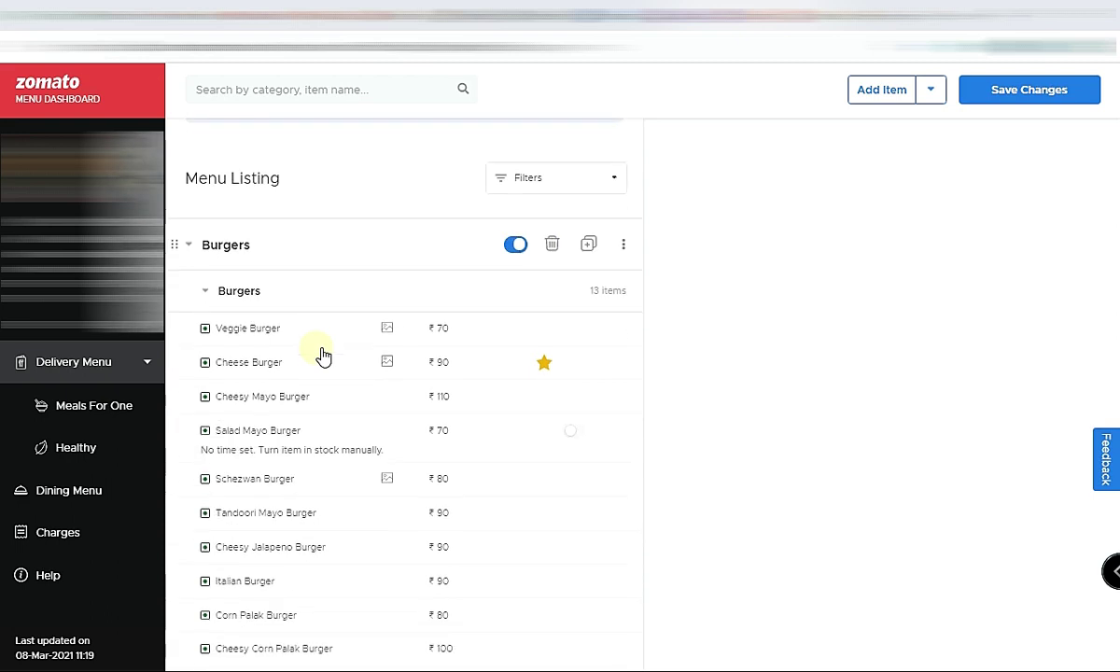
{"action": "scroll", "coordinate": [389, 351], "scroll_direction": "up", "scroll_amount": 1}
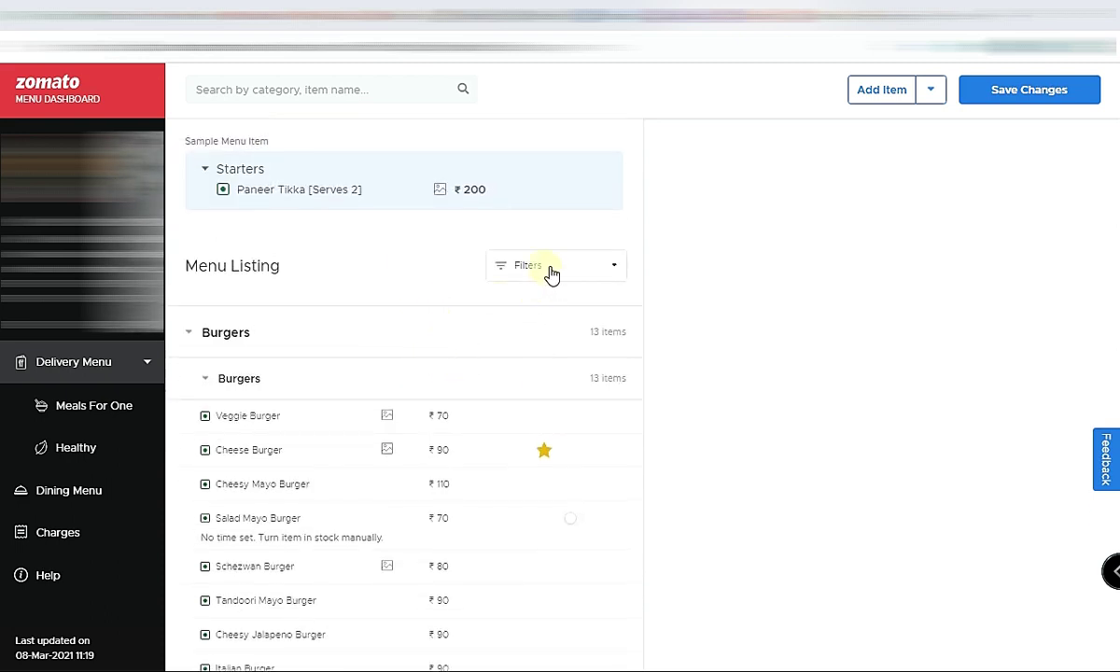
{"action": "scroll", "coordinate": [412, 401], "scroll_direction": "down", "scroll_amount": 7}
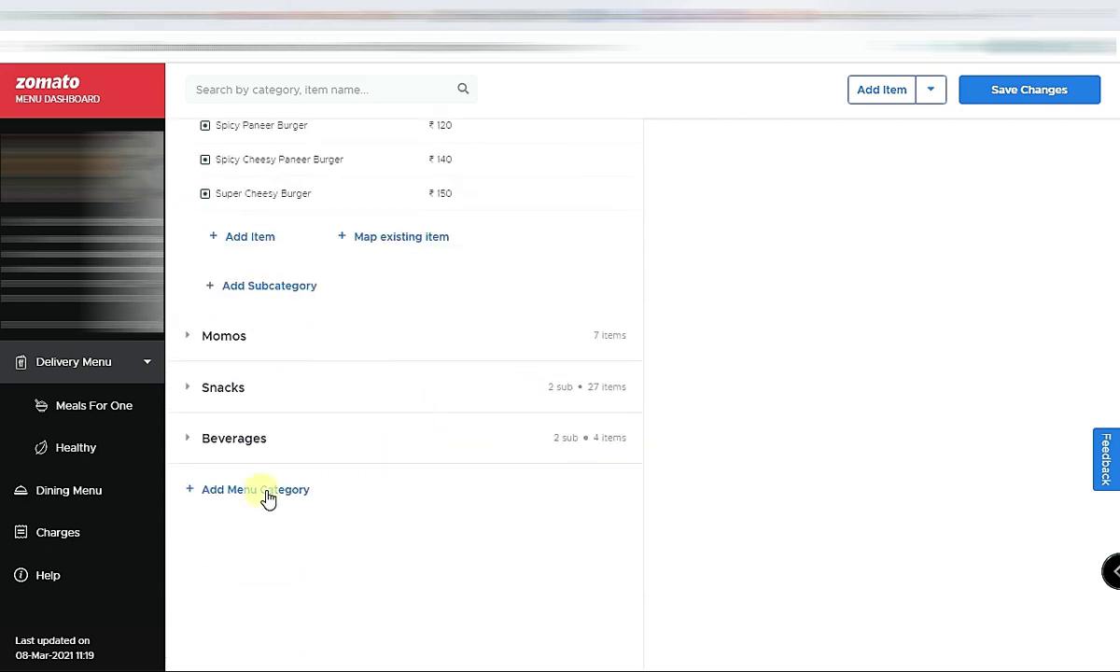
{"action": "scroll", "coordinate": [322, 462], "scroll_direction": "up", "scroll_amount": 4}
{"action": "scroll", "coordinate": [319, 473], "scroll_direction": "down", "scroll_amount": 3}
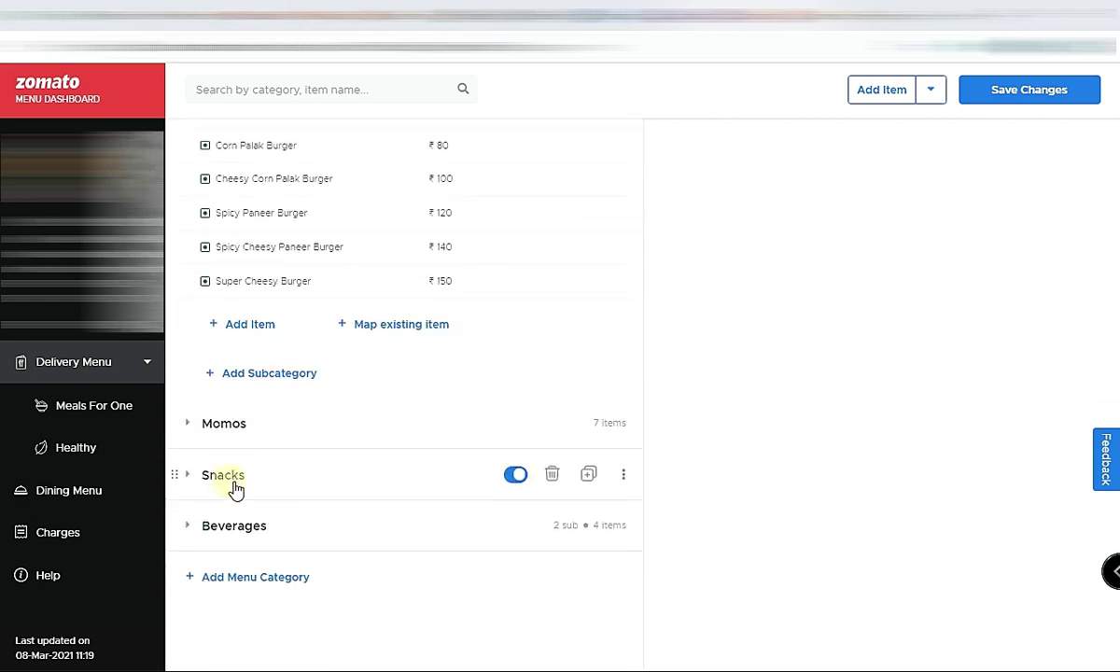
{"action": "scroll", "coordinate": [261, 504], "scroll_direction": "up", "scroll_amount": 5}
{"action": "scroll", "coordinate": [297, 276], "scroll_direction": "down", "scroll_amount": 6}
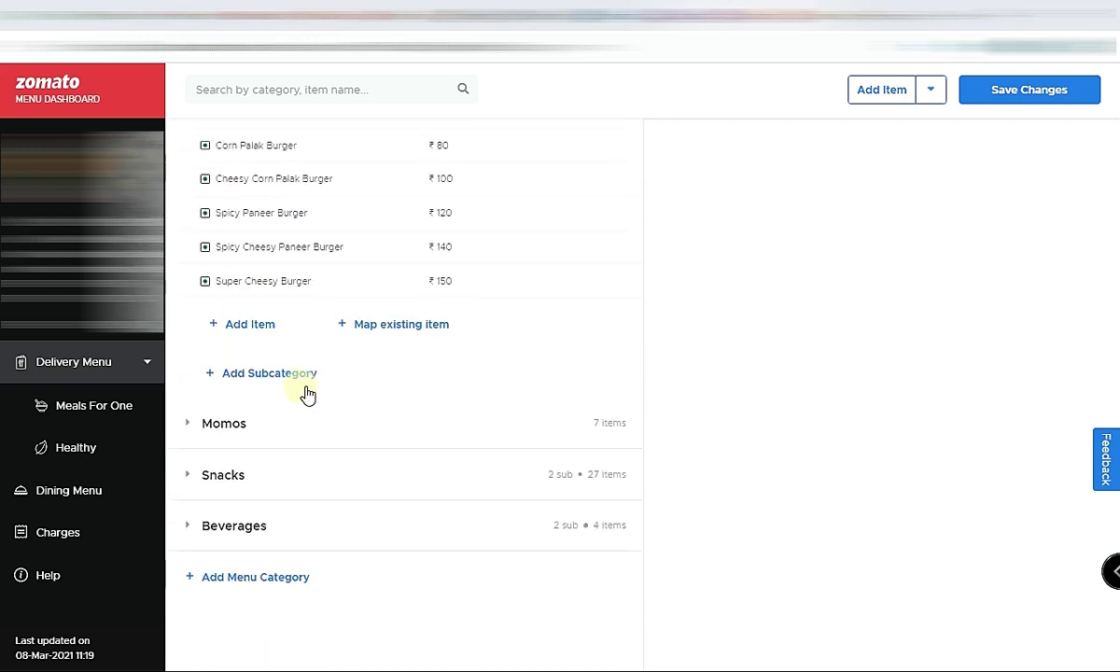
- Add a new menu category, then delete the empty category entry
{"action": "left_click", "coordinate": [276, 491]}
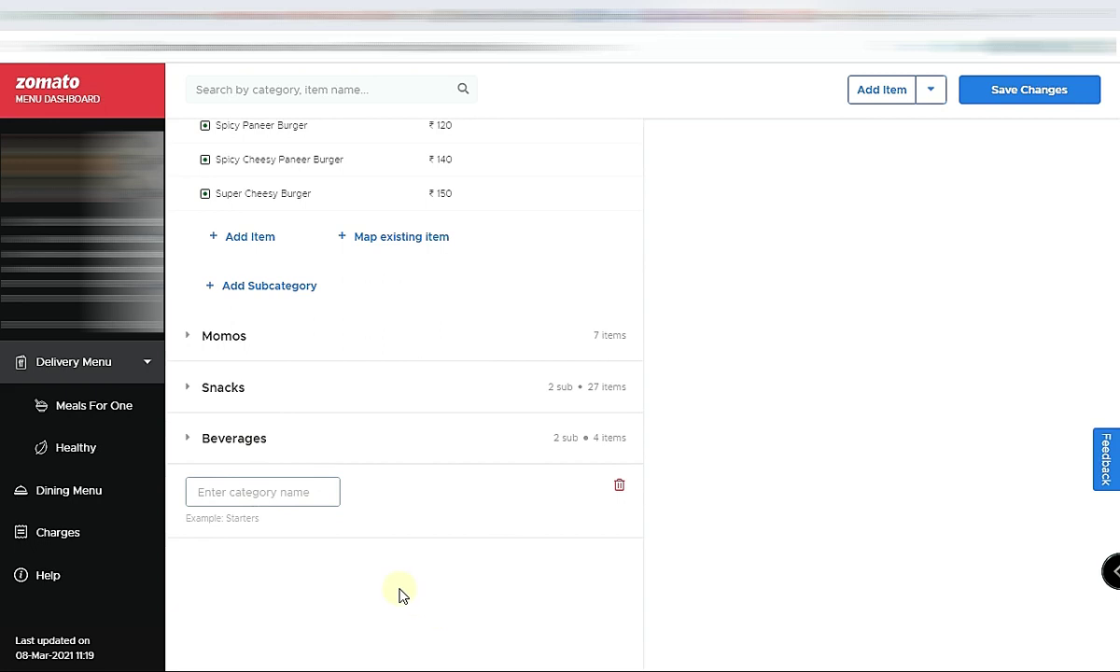
{"action": "left_click", "coordinate": [619, 486]}
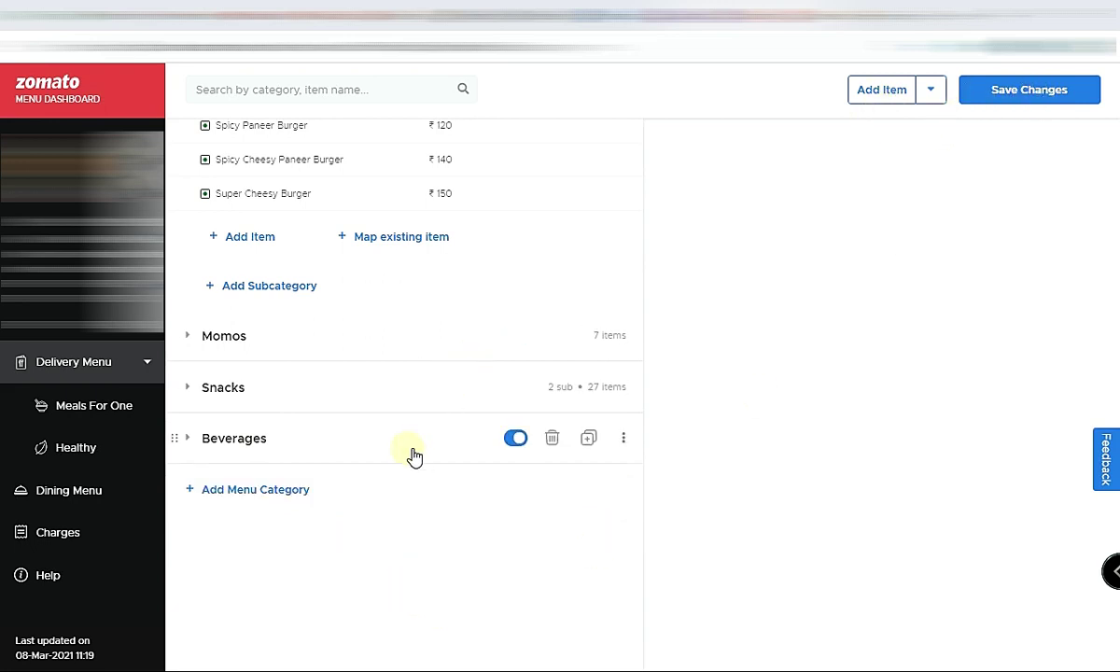
{"action": "scroll", "coordinate": [427, 515], "scroll_direction": "up", "scroll_amount": 5}
{"action": "scroll", "coordinate": [430, 515], "scroll_direction": "down", "scroll_amount": 4}
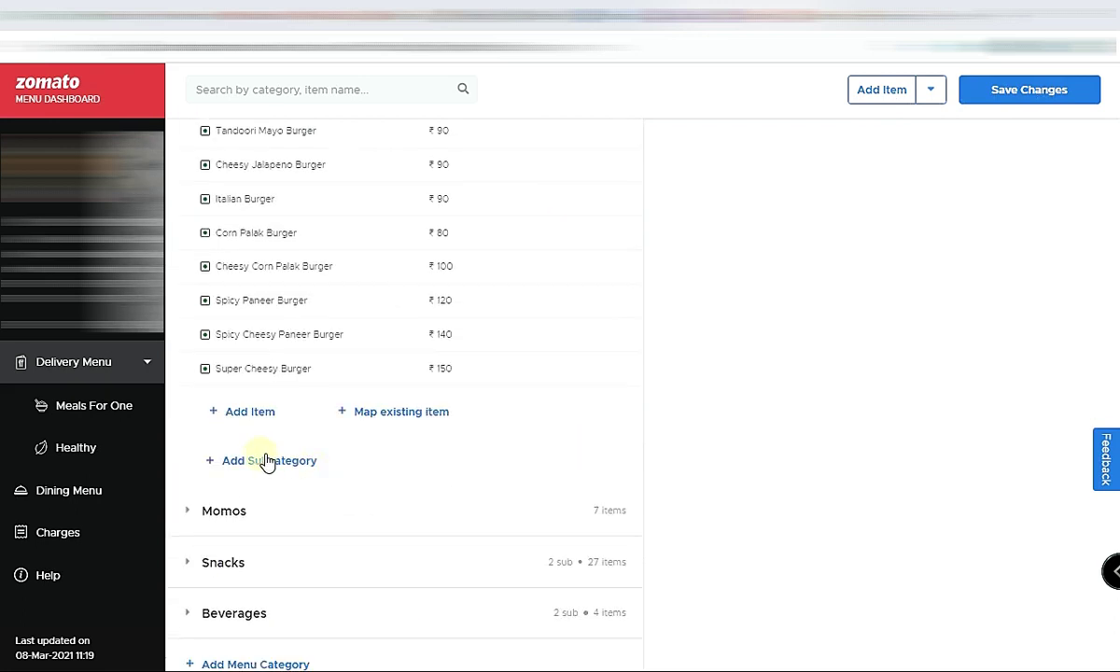
{"action": "scroll", "coordinate": [534, 460], "scroll_direction": "up", "scroll_amount": 5}
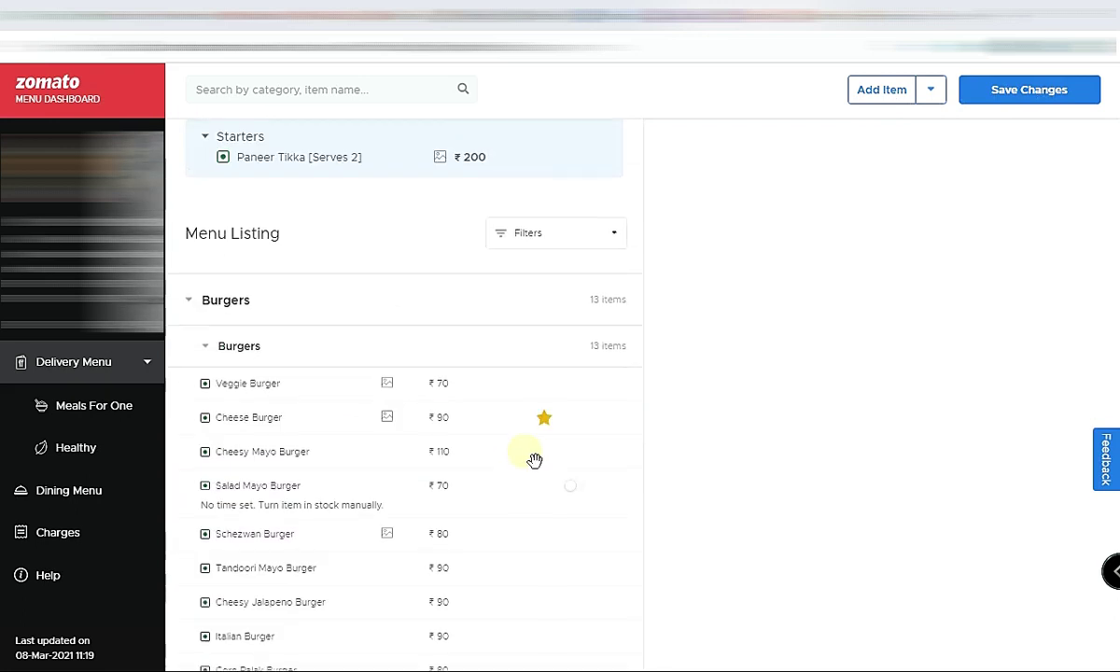
{"action": "scroll", "coordinate": [550, 313], "scroll_direction": "down", "scroll_amount": 3}
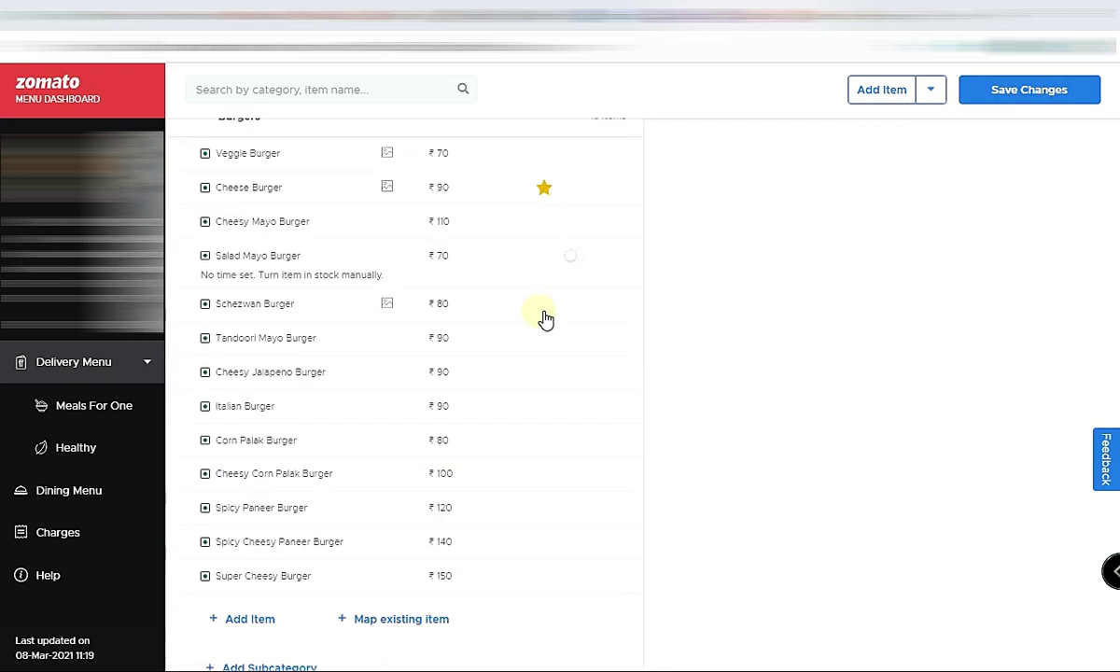
- Review Tandoori Mayo Burger's details: Veg, ₹90 base price, GST 5.0%, one addon
{"action": "left_click", "coordinate": [297, 342]}
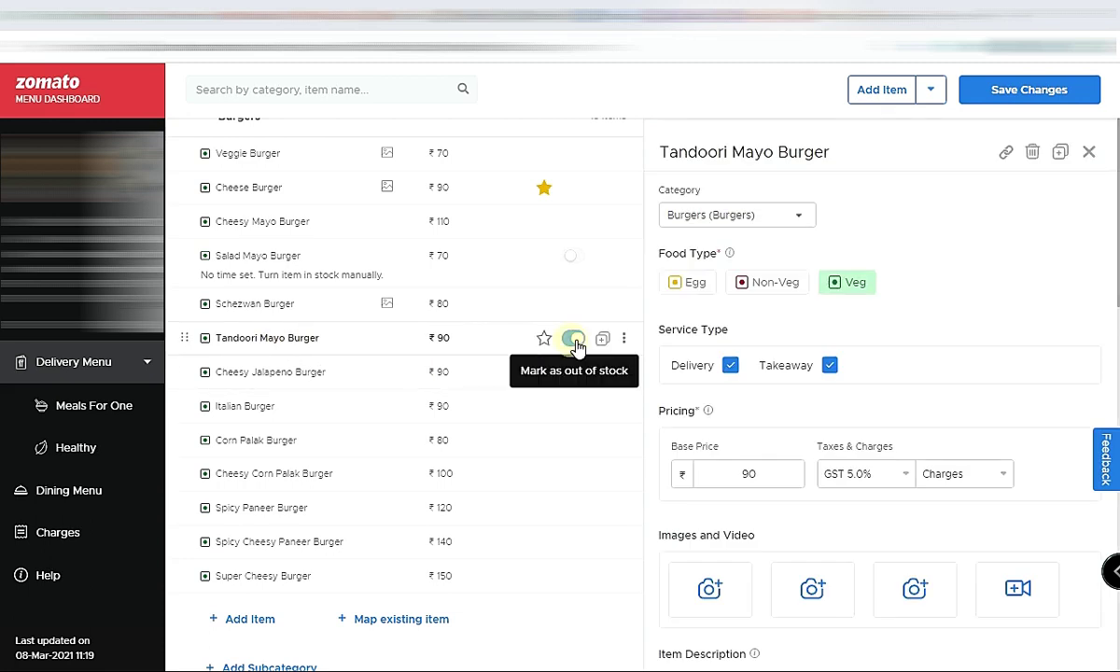
{"action": "scroll", "coordinate": [548, 417], "scroll_direction": "up", "scroll_amount": 3}
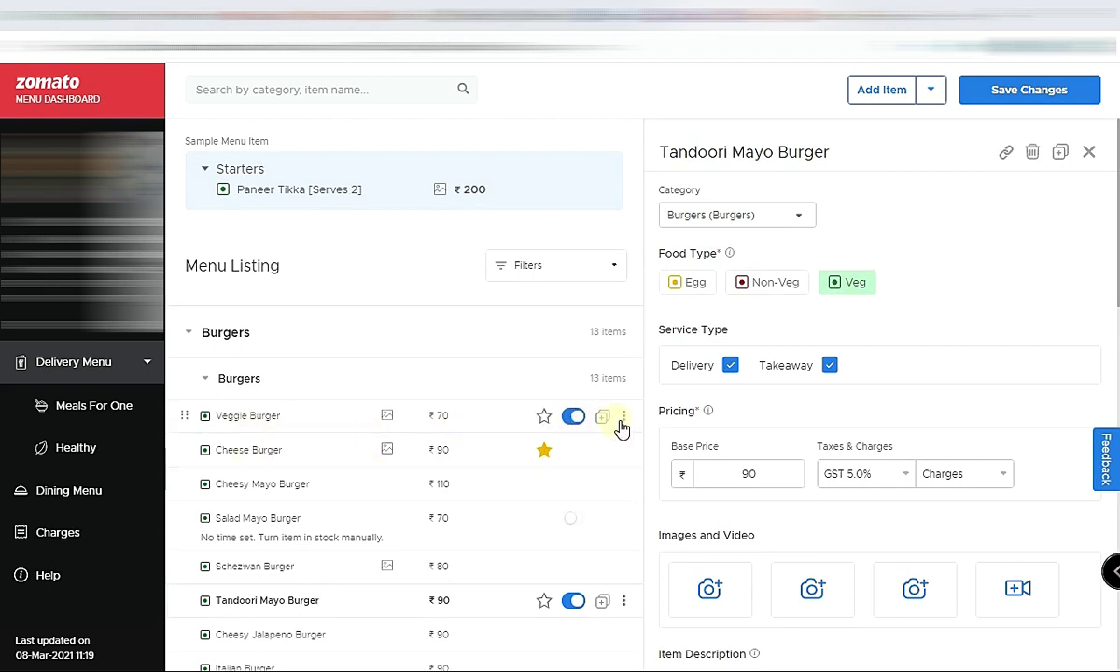
{"action": "left_click", "coordinate": [623, 416]}
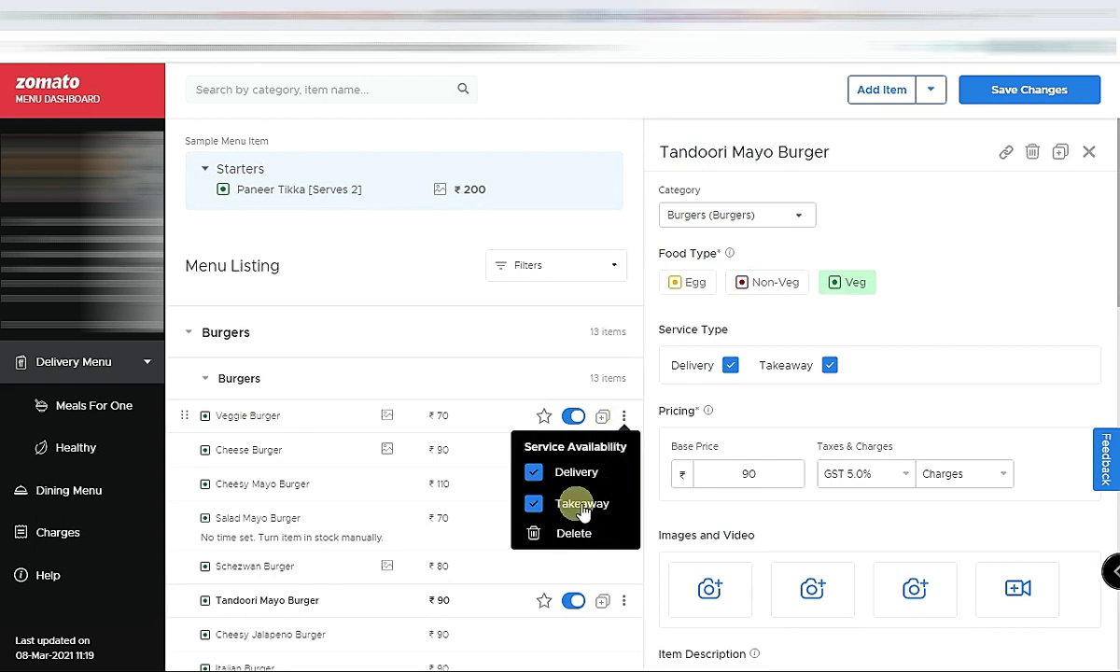
{"action": "left_click", "coordinate": [592, 102]}
{"action": "scroll", "coordinate": [540, 492], "scroll_direction": "down", "scroll_amount": 7}
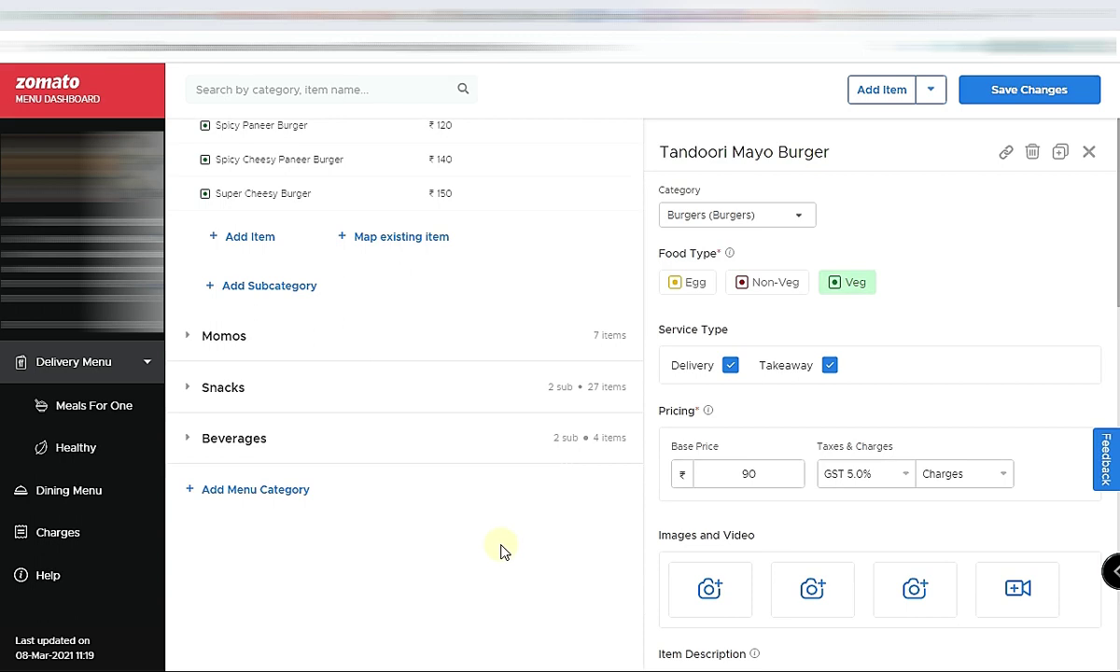
{"action": "scroll", "coordinate": [500, 532], "scroll_direction": "up", "scroll_amount": 7}
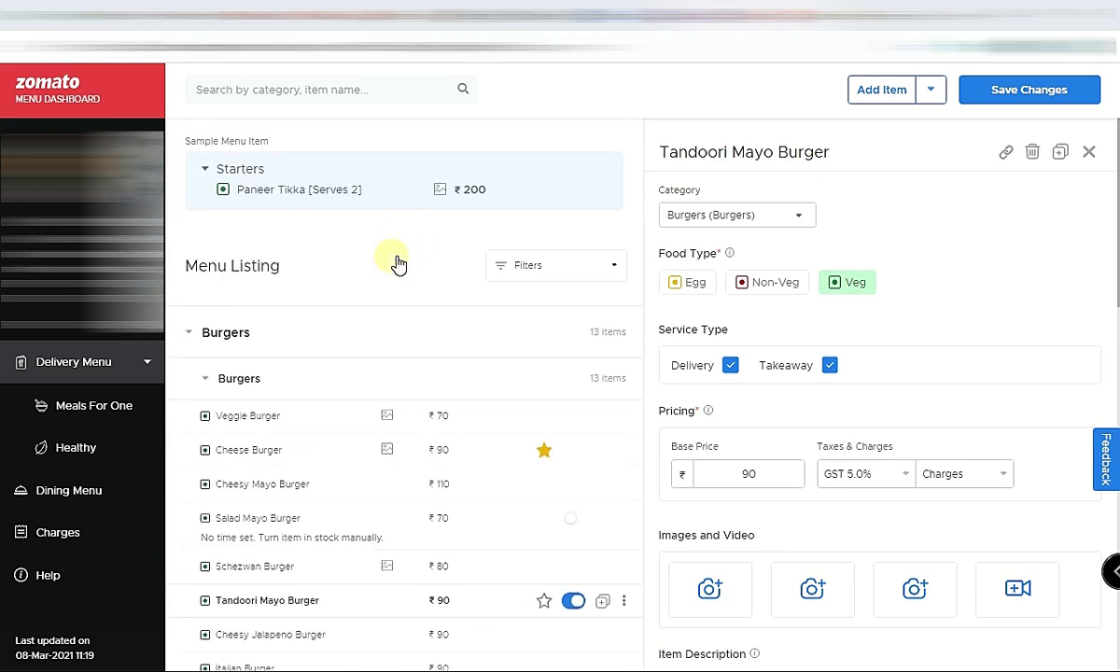
{"action": "scroll", "coordinate": [944, 459], "scroll_direction": "down", "scroll_amount": 10}
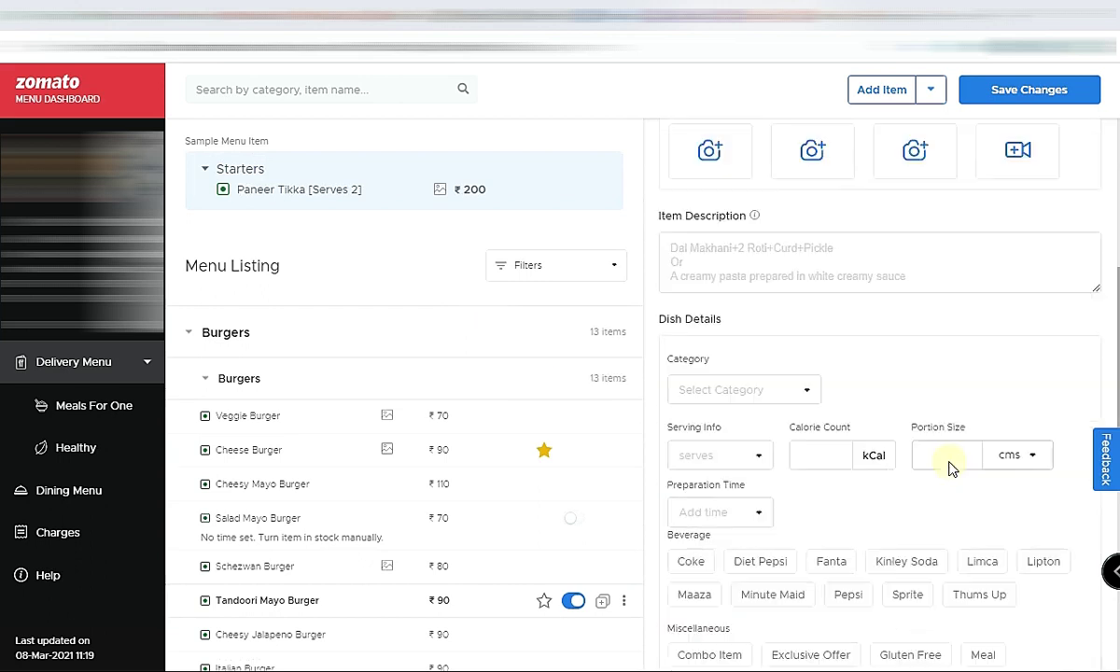
{"action": "scroll", "coordinate": [953, 467], "scroll_direction": "down", "scroll_amount": 2}
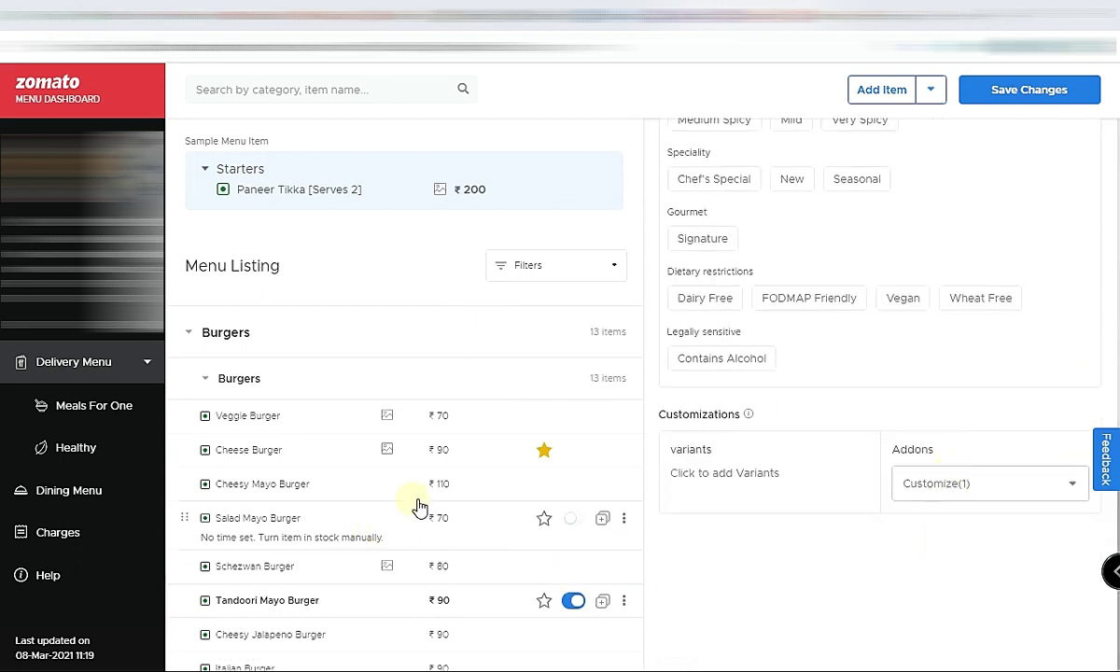
{"action": "scroll", "coordinate": [544, 488], "scroll_direction": "down", "scroll_amount": 5}
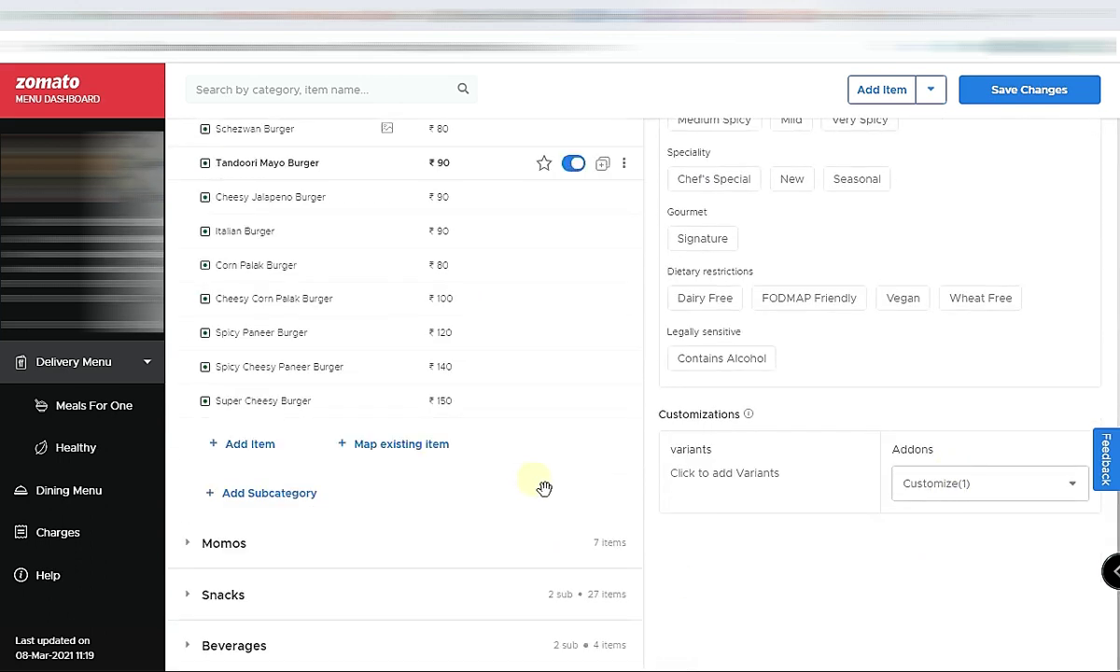
- Switch to the Meals For One menu, discarding the unsaved changes
{"action": "left_click", "coordinate": [85, 416]}
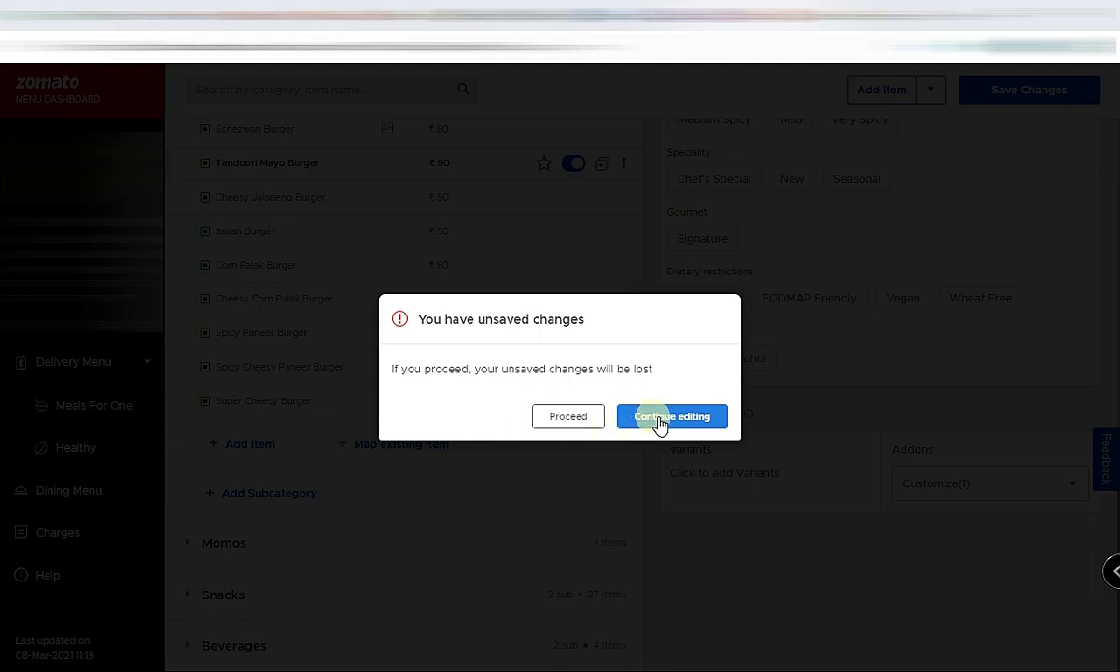
{"action": "left_click", "coordinate": [574, 418]}
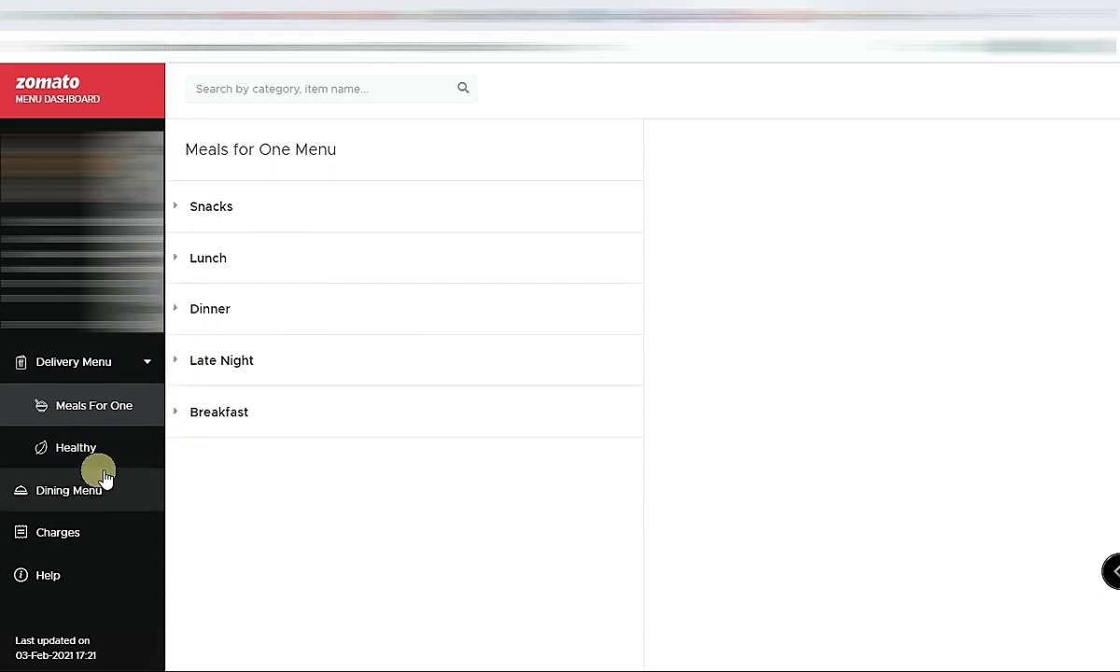
- Open the Healthy menu and browse its dish-tagging list without tagging anything
{"action": "left_click", "coordinate": [81, 449]}
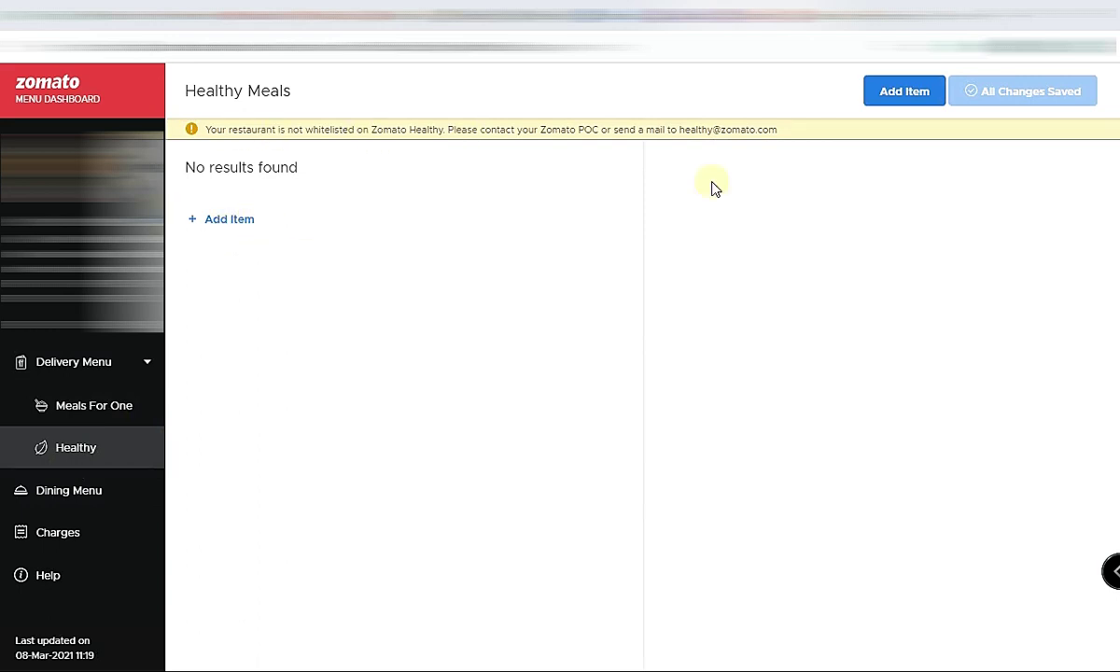
{"action": "left_click", "coordinate": [233, 222]}
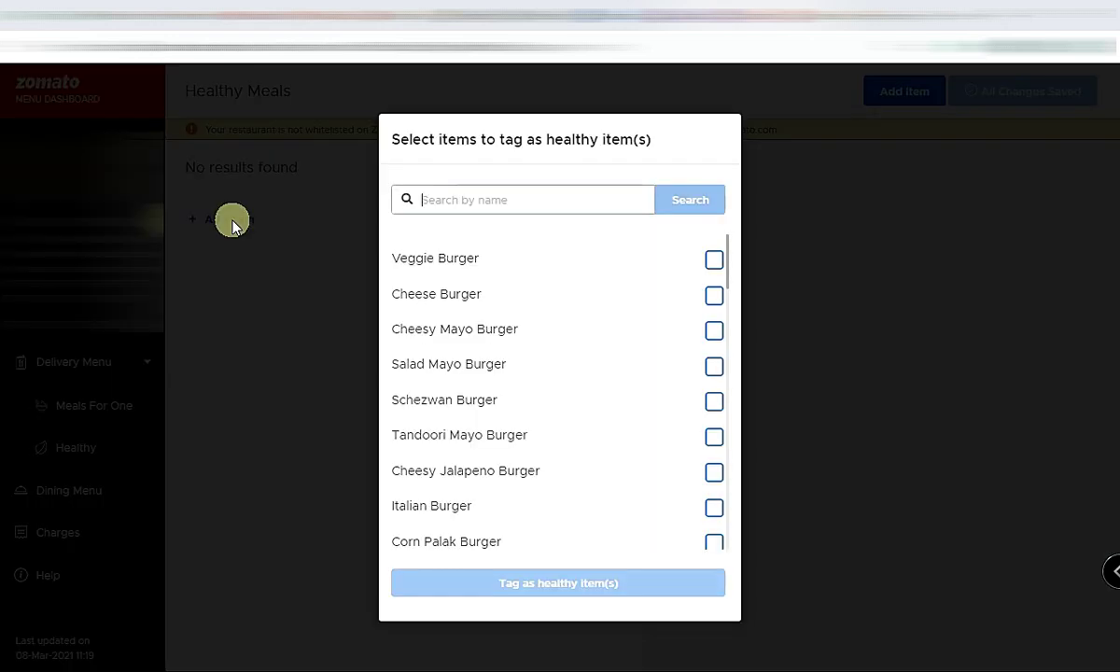
{"action": "scroll", "coordinate": [597, 364], "scroll_direction": "down", "scroll_amount": 7}
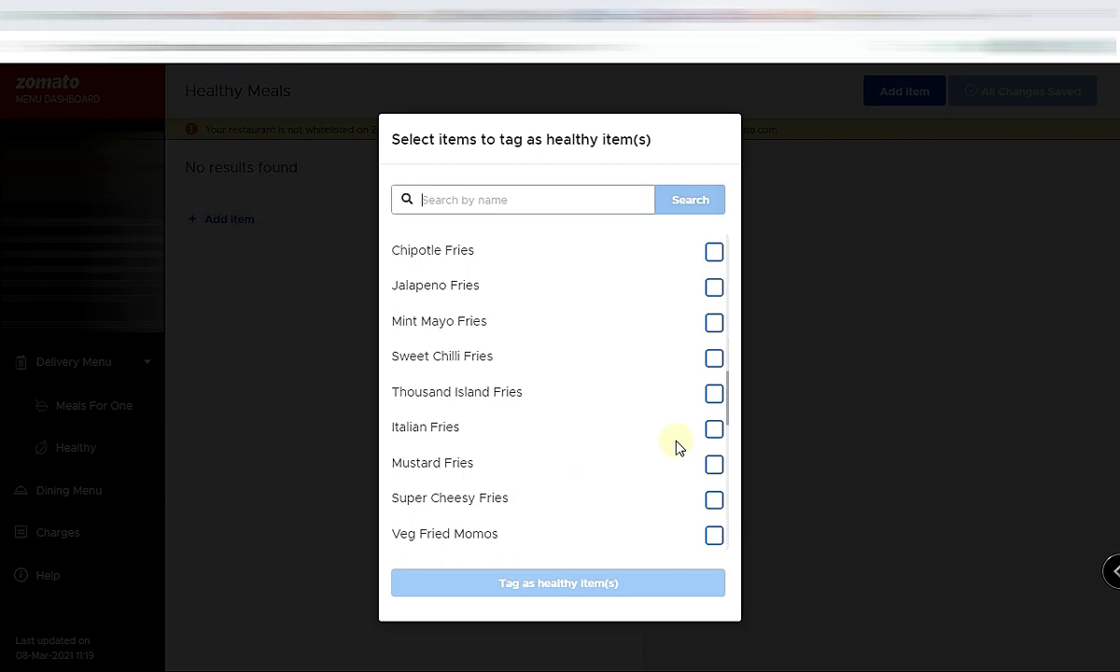
{"action": "scroll", "coordinate": [675, 446], "scroll_direction": "down", "scroll_amount": 4}
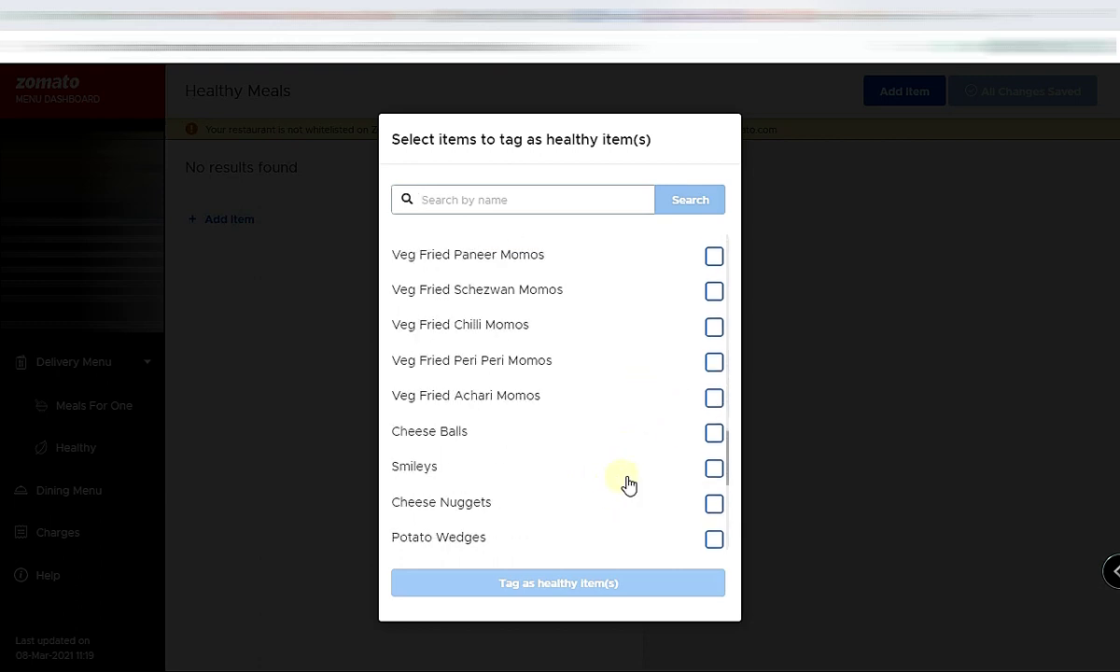
{"action": "left_click", "coordinate": [343, 433]}
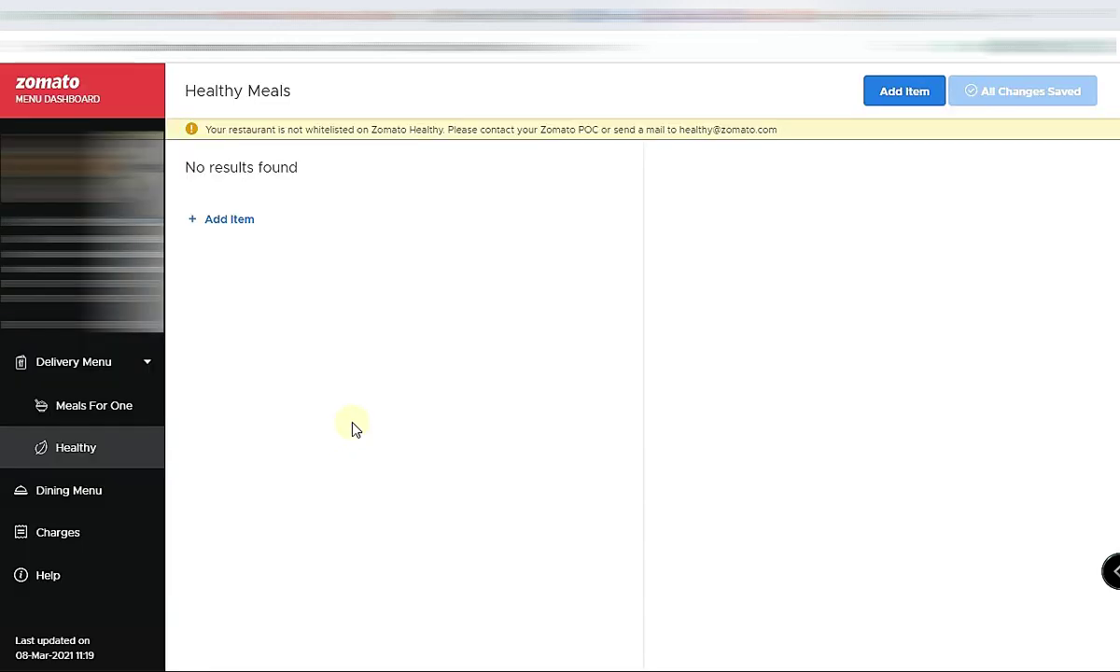
- Preview the Dining Menu setup, cancel naming a new menu, then open the Charges page
{"action": "left_click", "coordinate": [82, 504]}
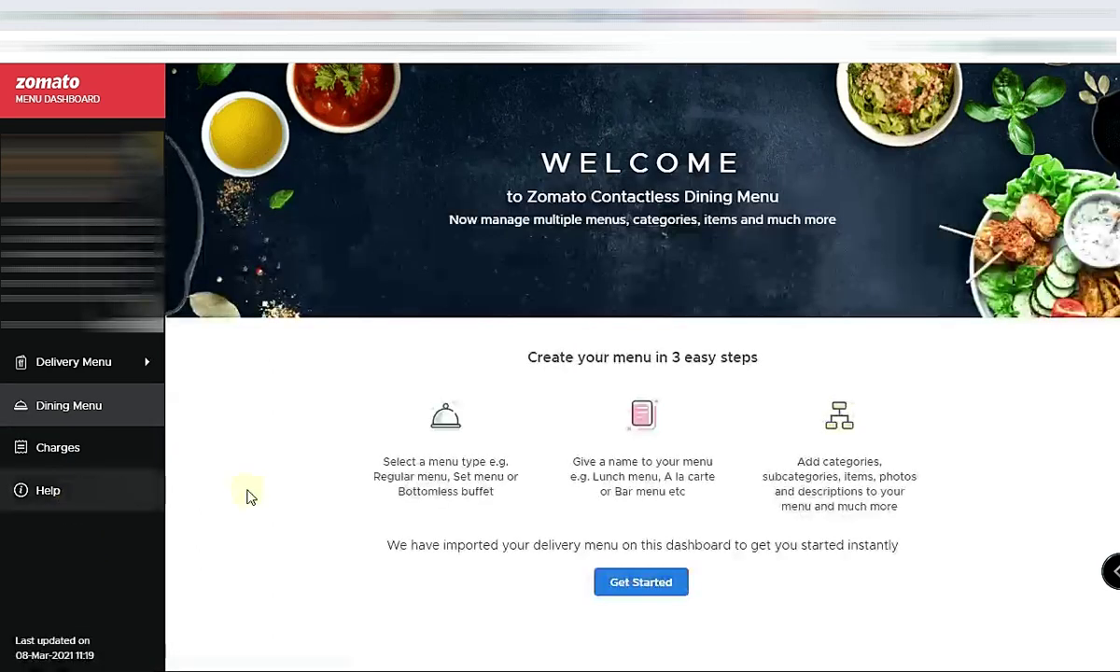
{"action": "left_click", "coordinate": [641, 582]}
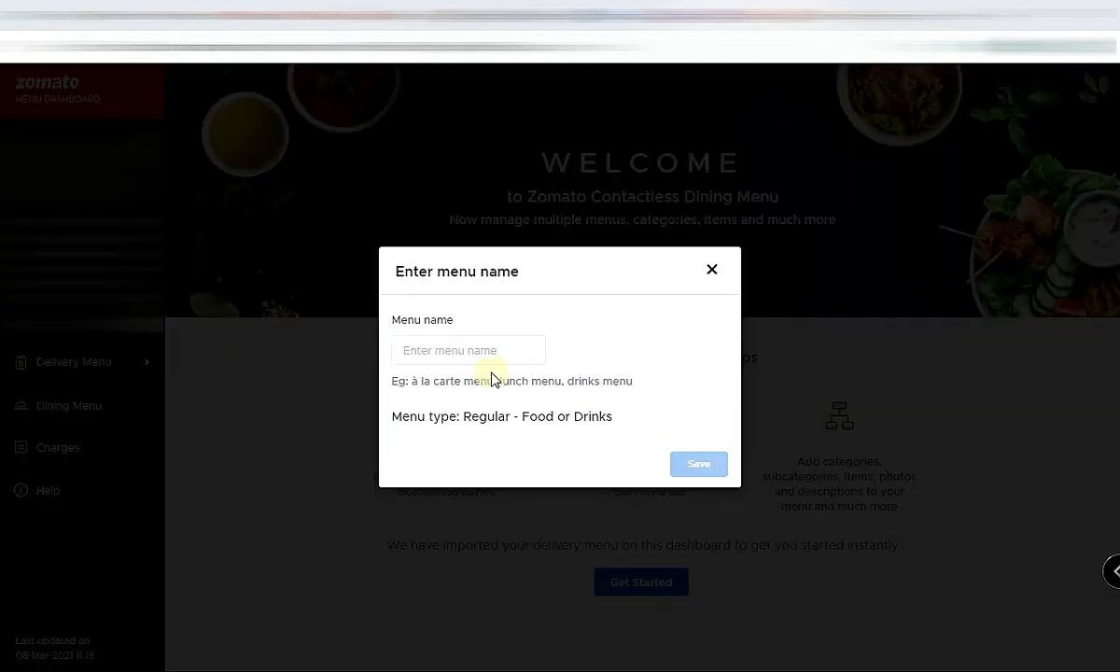
{"action": "left_click", "coordinate": [713, 272]}
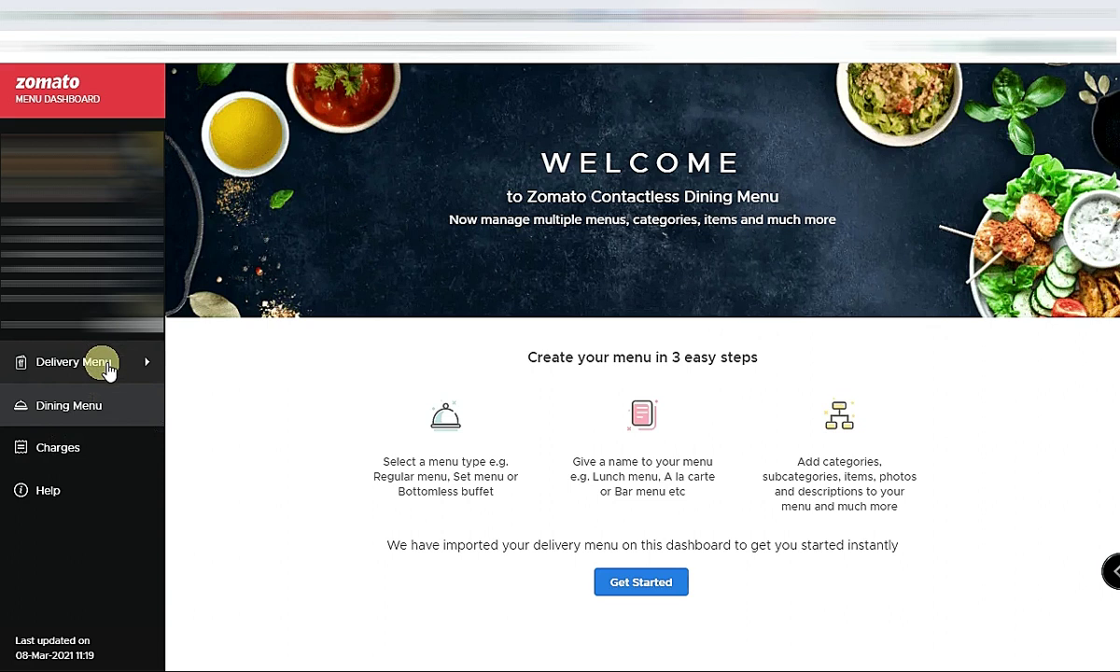
{"action": "left_click", "coordinate": [68, 451]}
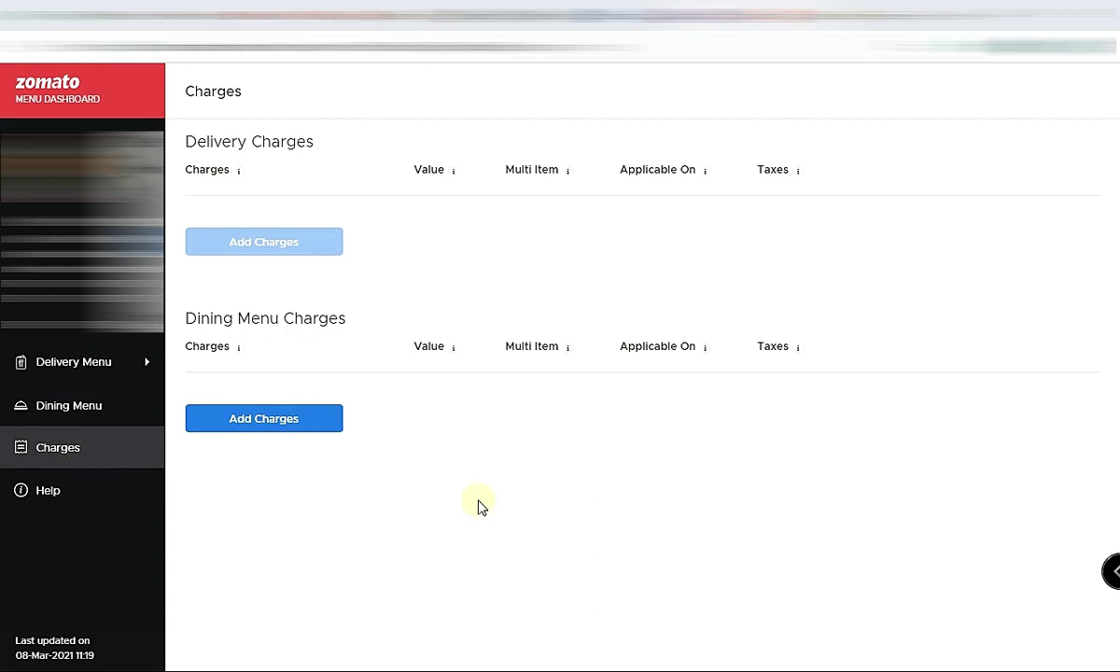
- Open the menu Help page and scroll through its how-to FAQ topics
{"action": "left_click", "coordinate": [86, 494]}
{"action": "scroll", "coordinate": [630, 429], "scroll_direction": "down", "scroll_amount": 2}
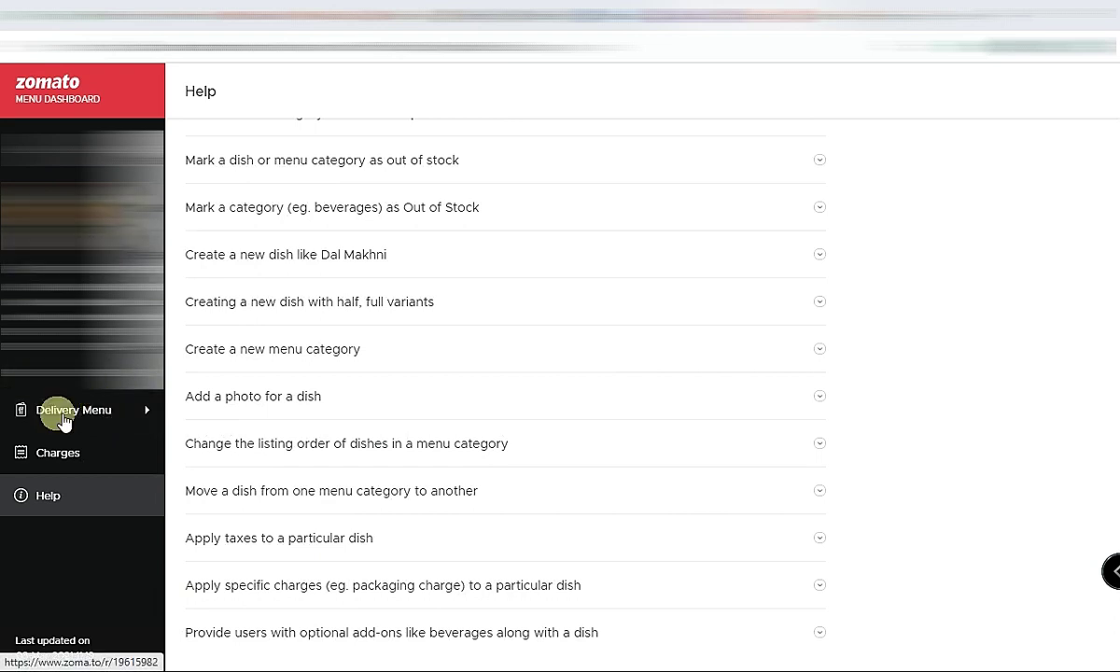
- Review the delivery menu's Burgers, Momos, Snacks and Beverages, then open the restaurant's zoma.to page
{"action": "left_click", "coordinate": [96, 413]}
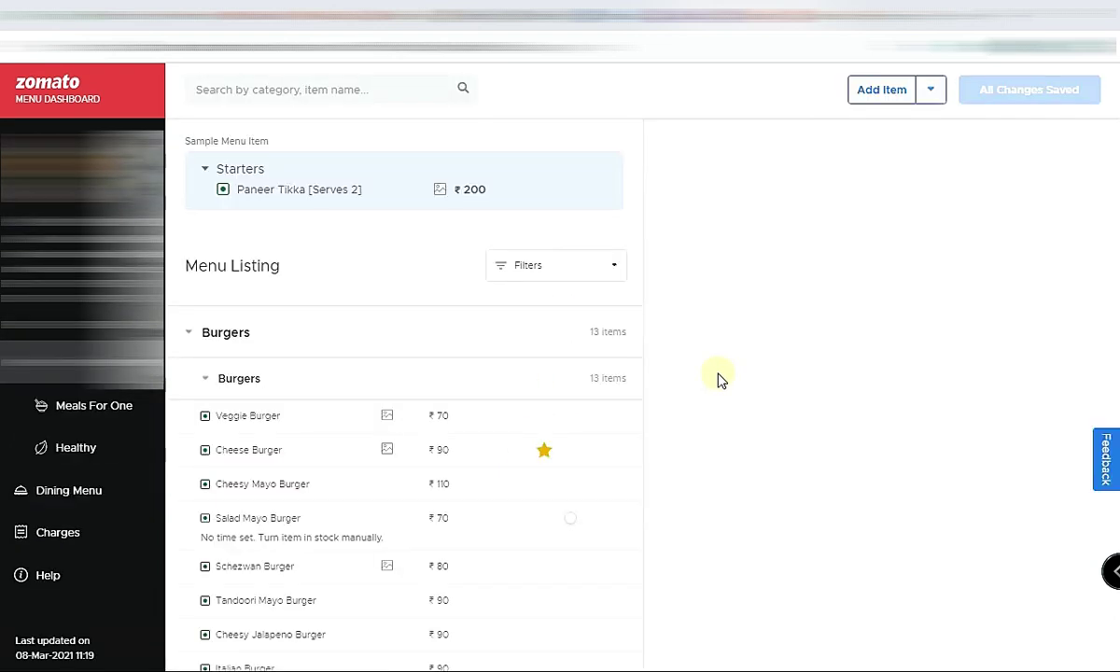
{"action": "scroll", "coordinate": [420, 430], "scroll_direction": "down", "scroll_amount": 7}
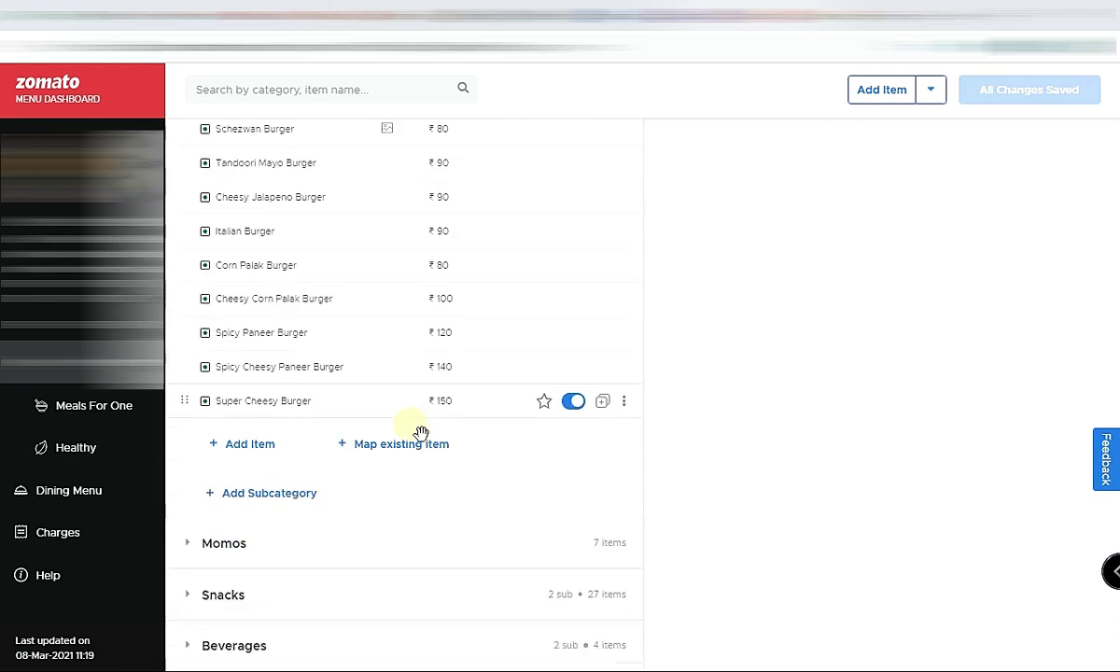
{"action": "scroll", "coordinate": [548, 525], "scroll_direction": "up", "scroll_amount": 7}
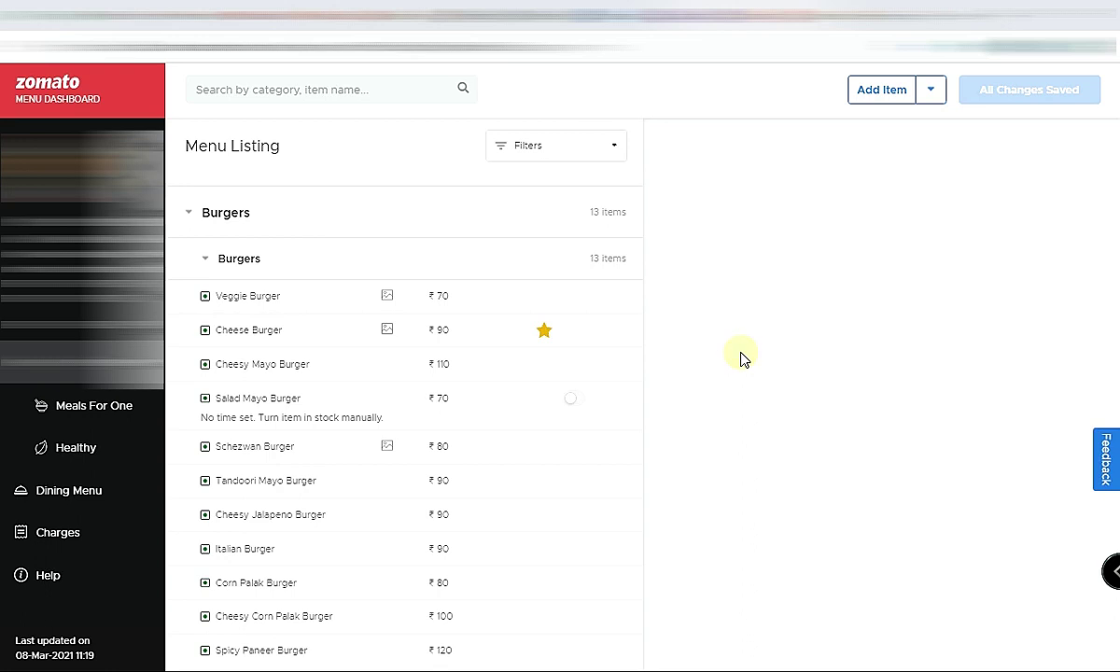
{"action": "scroll", "coordinate": [395, 457], "scroll_direction": "down", "scroll_amount": 5}
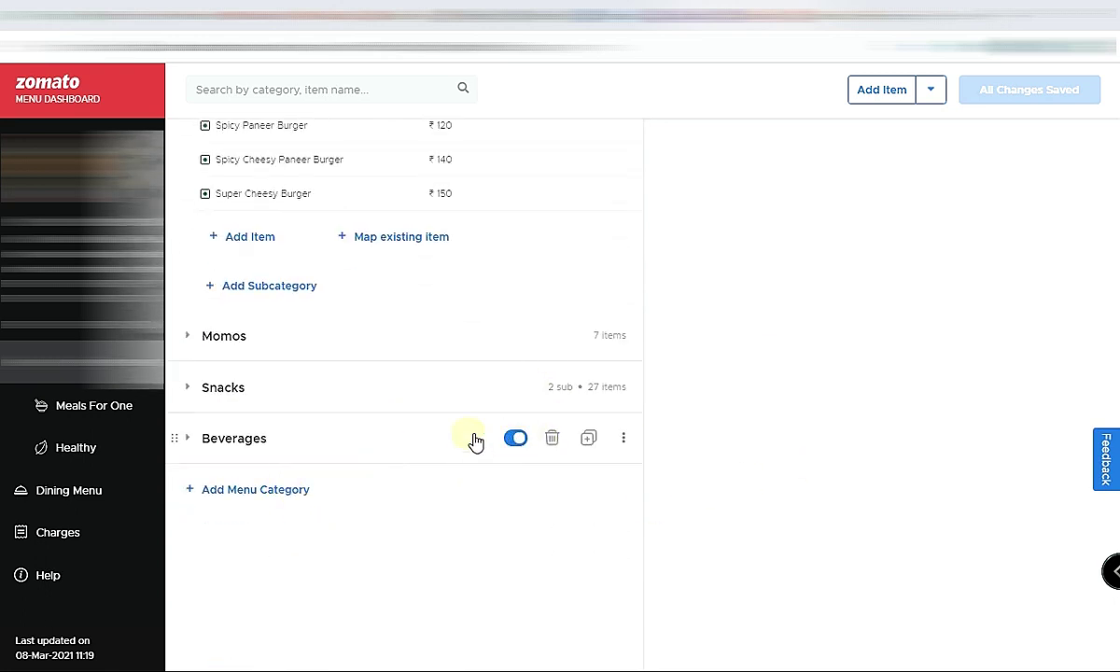
{"action": "scroll", "coordinate": [567, 508], "scroll_direction": "up", "scroll_amount": 5}
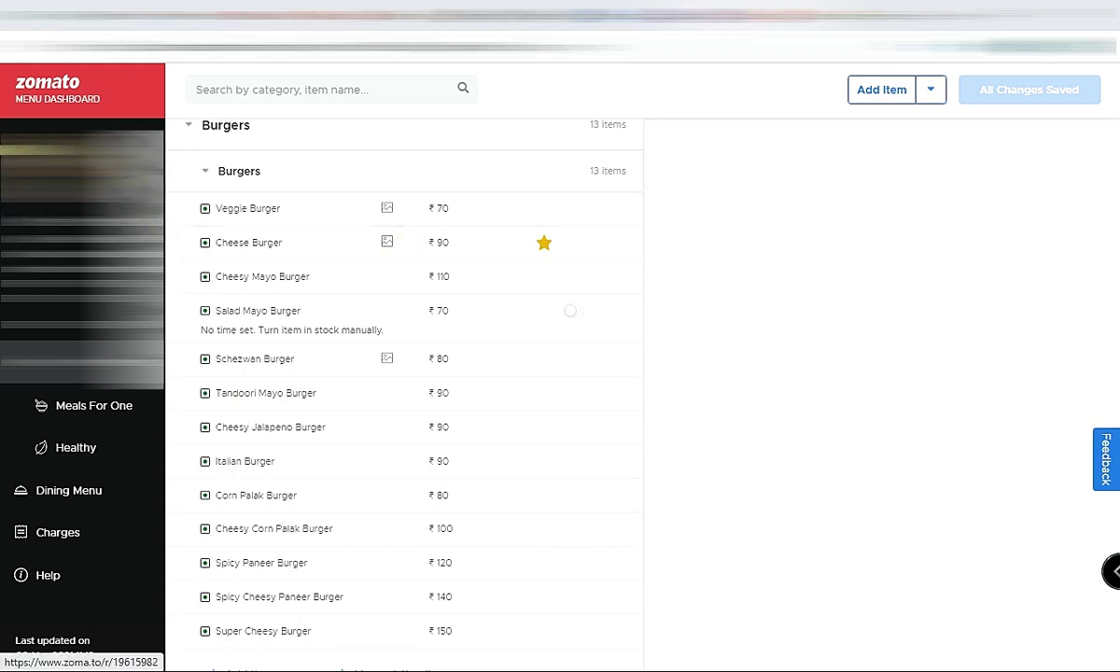
{"action": "left_click", "coordinate": [55, 170]}
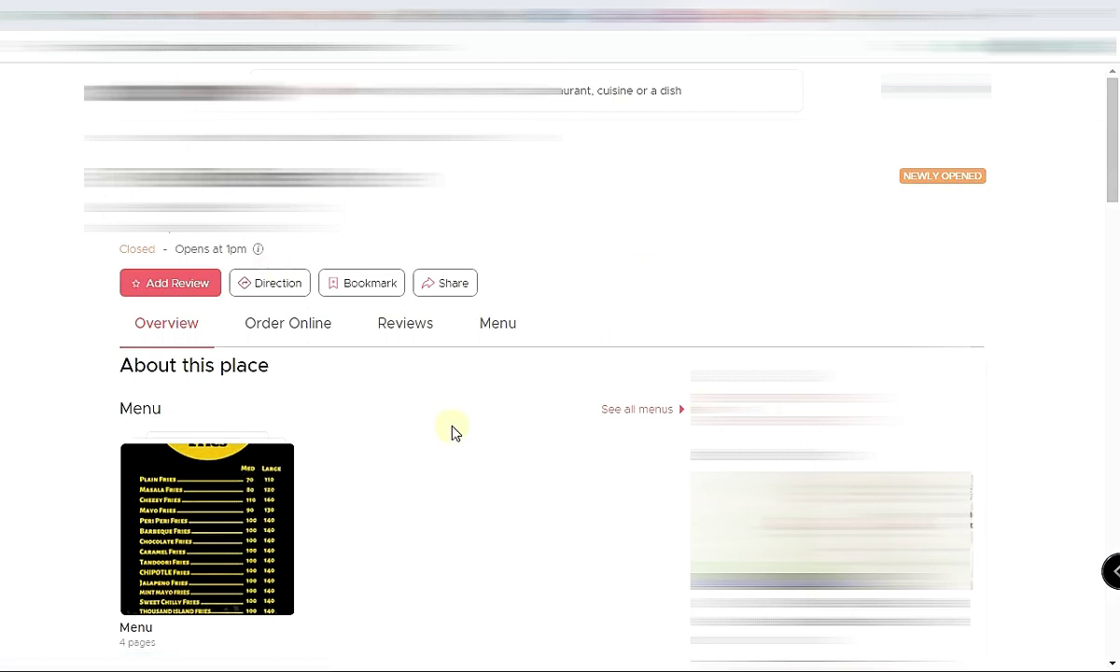
- Look over the restaurant's public Zomato page, then go to account Settings from the profile menu
{"action": "scroll", "coordinate": [461, 435], "scroll_direction": "down", "scroll_amount": 4}
{"action": "scroll", "coordinate": [570, 500], "scroll_direction": "down", "scroll_amount": 4}
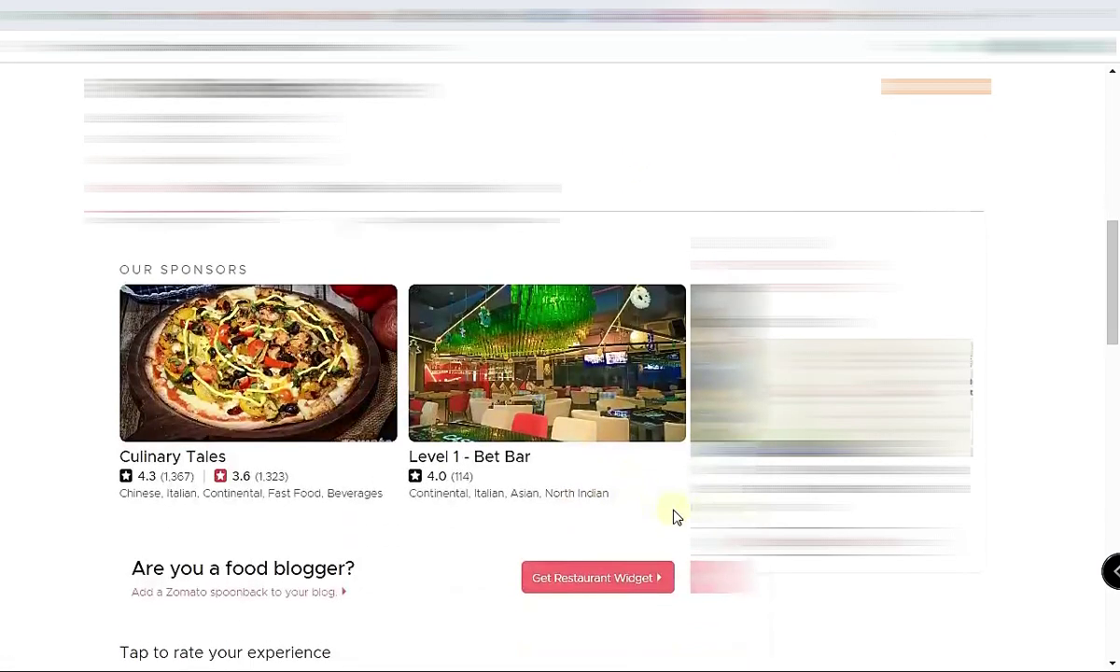
{"action": "scroll", "coordinate": [677, 516], "scroll_direction": "up", "scroll_amount": 8}
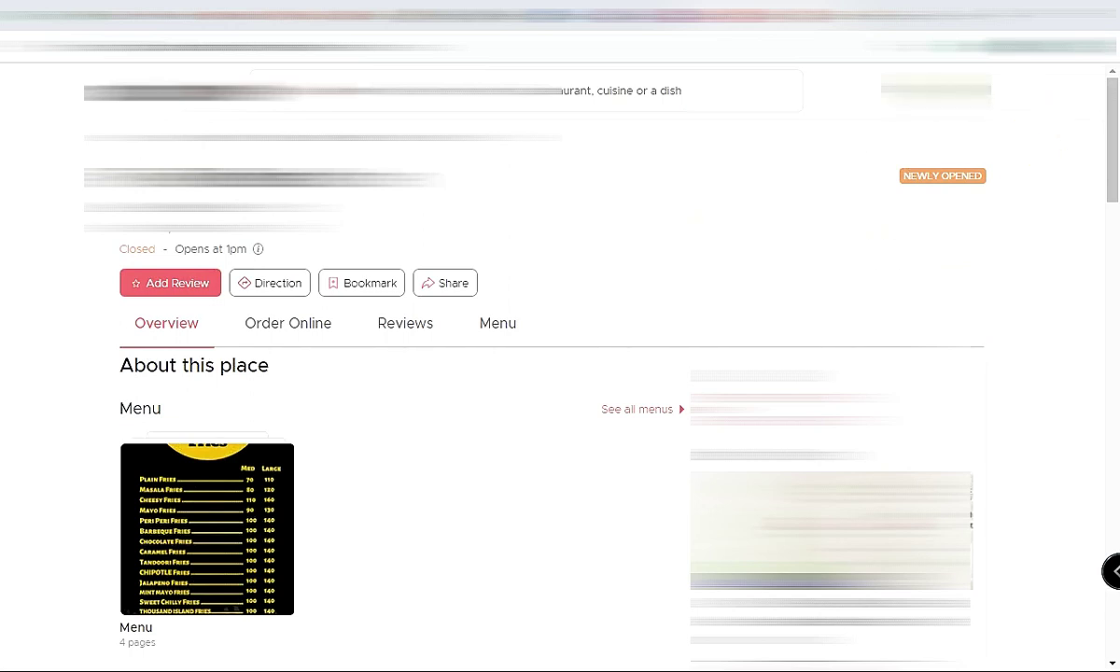
{"action": "left_click", "coordinate": [935, 89]}
{"action": "left_click", "coordinate": [905, 322]}
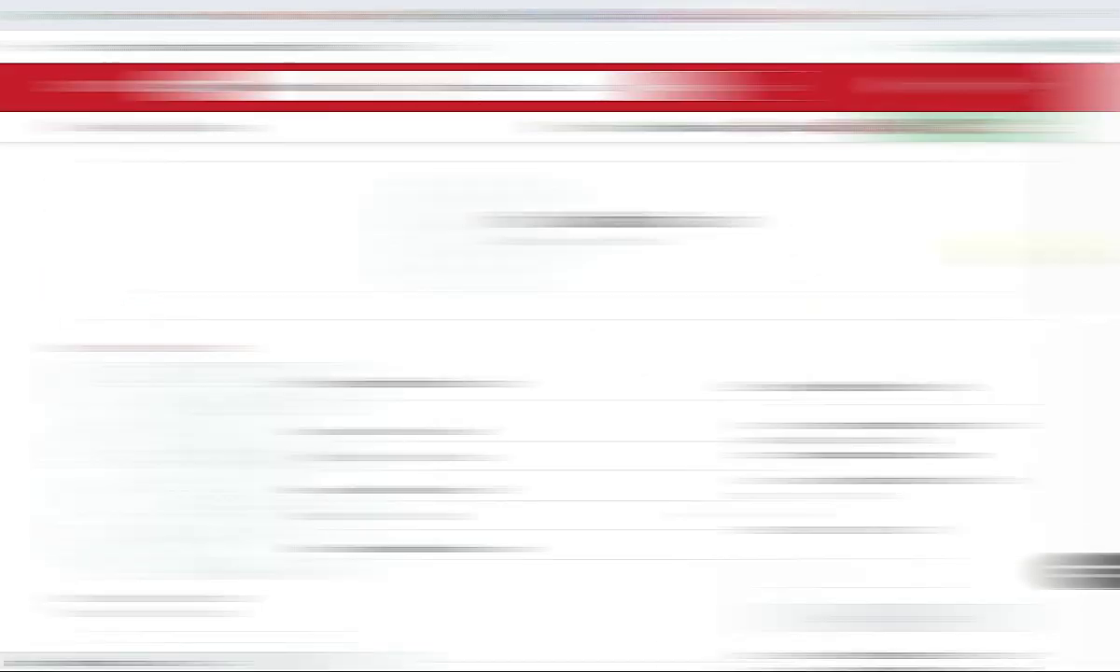
- Move from the settings page to the business dashboard's Analytics page
{"action": "scroll", "coordinate": [559, 374], "scroll_direction": "down", "scroll_amount": 5}
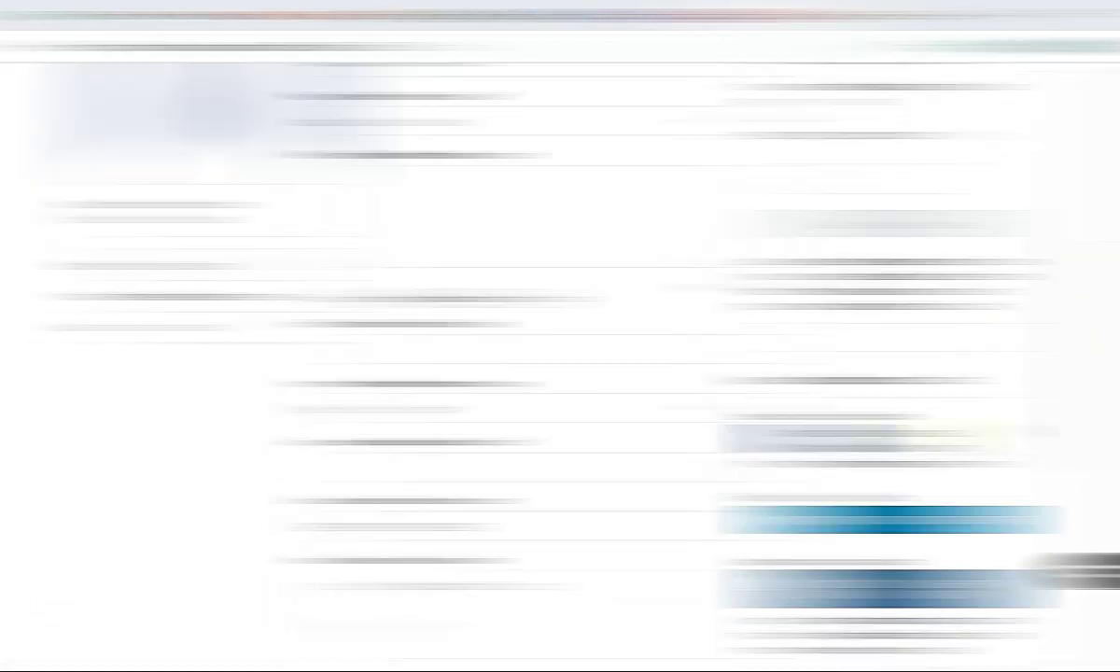
{"action": "scroll", "coordinate": [559, 373], "scroll_direction": "down", "scroll_amount": 5}
{"action": "scroll", "coordinate": [560, 373], "scroll_direction": "up", "scroll_amount": 8}
{"action": "scroll", "coordinate": [560, 373], "scroll_direction": "down", "scroll_amount": 3}
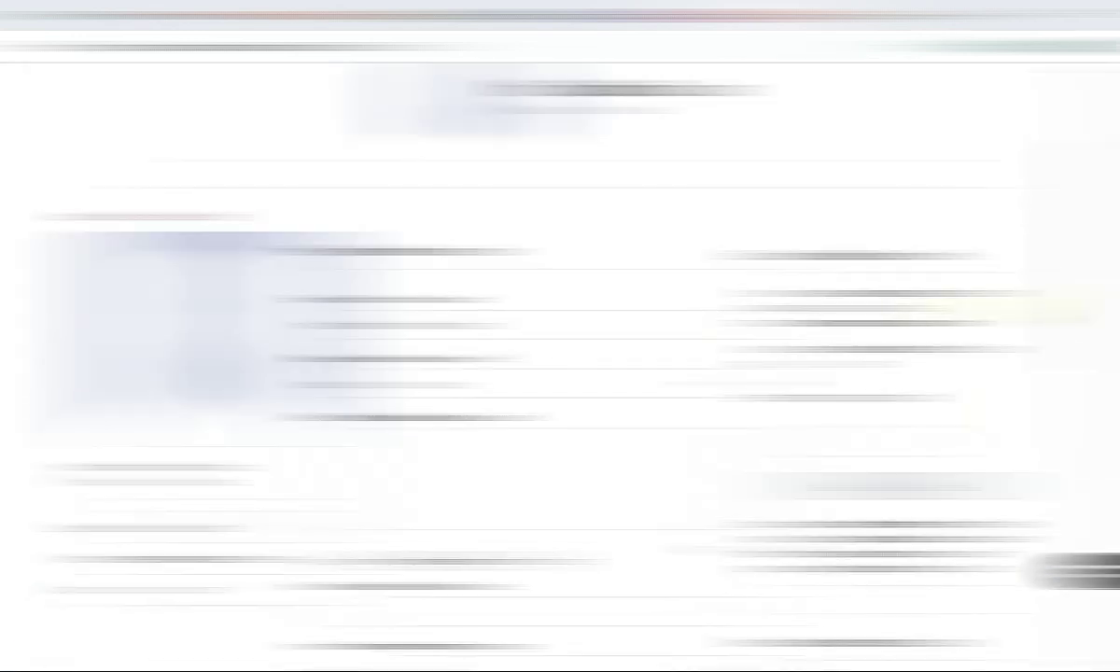
{"action": "scroll", "coordinate": [560, 373], "scroll_direction": "up", "scroll_amount": 3}
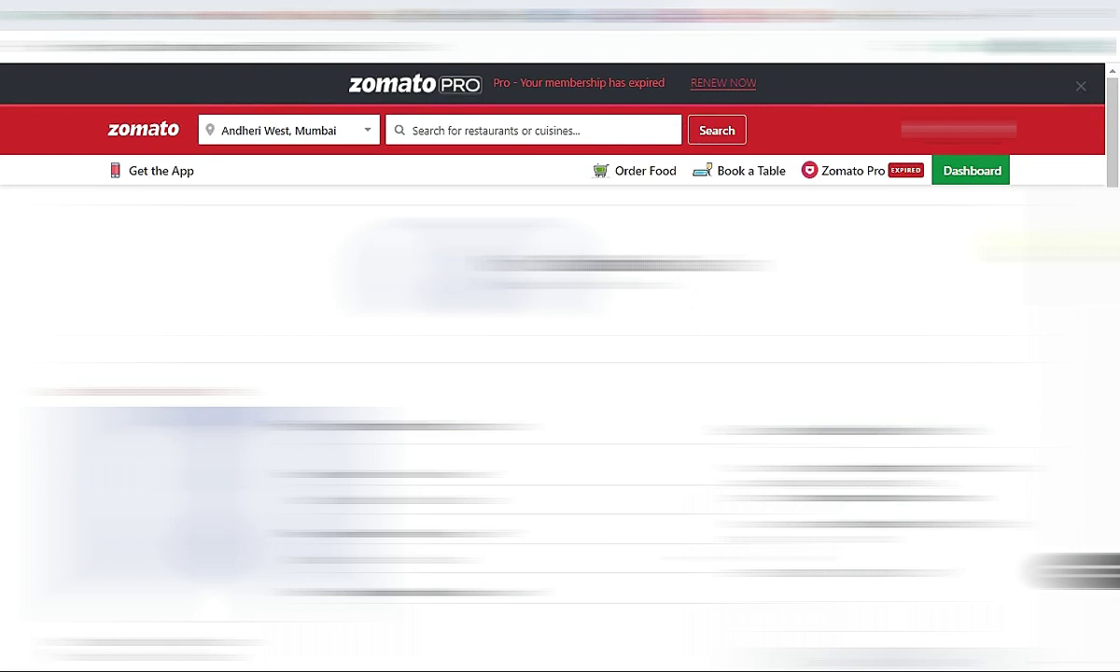
{"action": "left_click", "coordinate": [1043, 176]}
{"action": "left_click", "coordinate": [980, 182]}
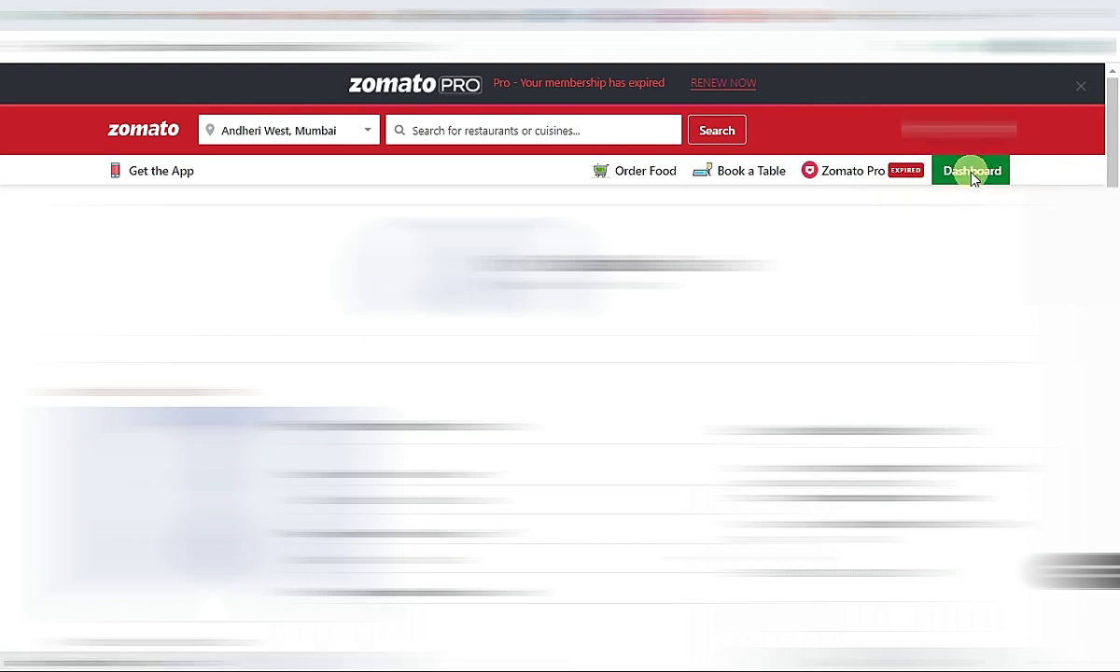
{"action": "left_click", "coordinate": [973, 175]}
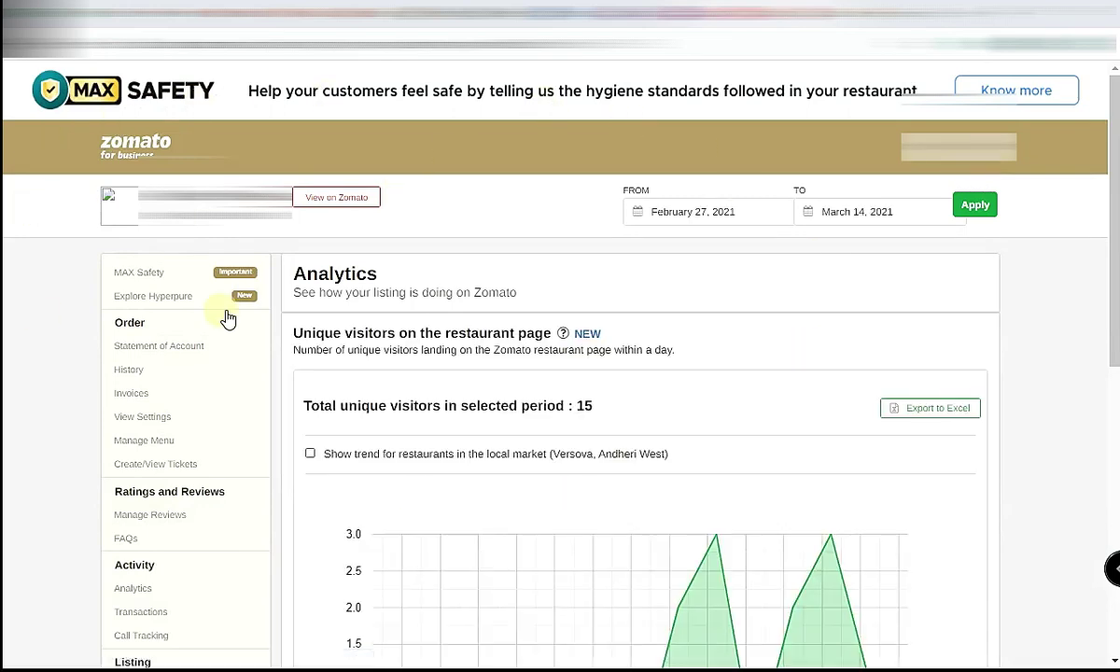
- Review the unique-visitor chart showing 15 visitors for February 27 to March 14, 2021
{"action": "scroll", "coordinate": [328, 225], "scroll_direction": "down", "scroll_amount": 5}
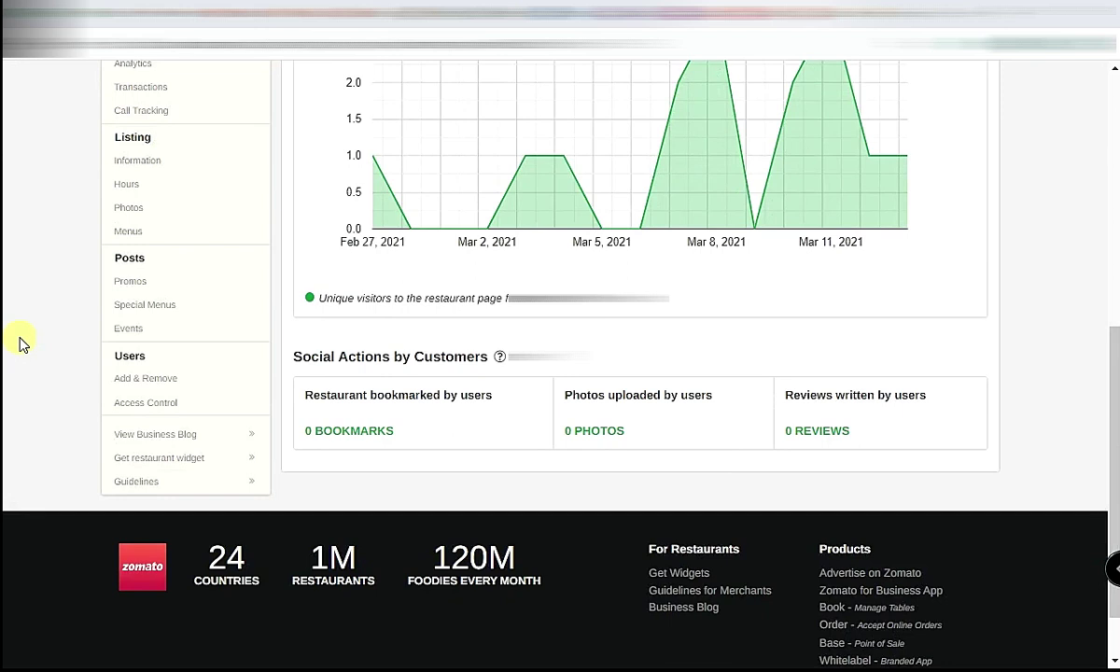
{"action": "scroll", "coordinate": [20, 400], "scroll_direction": "up", "scroll_amount": 5}
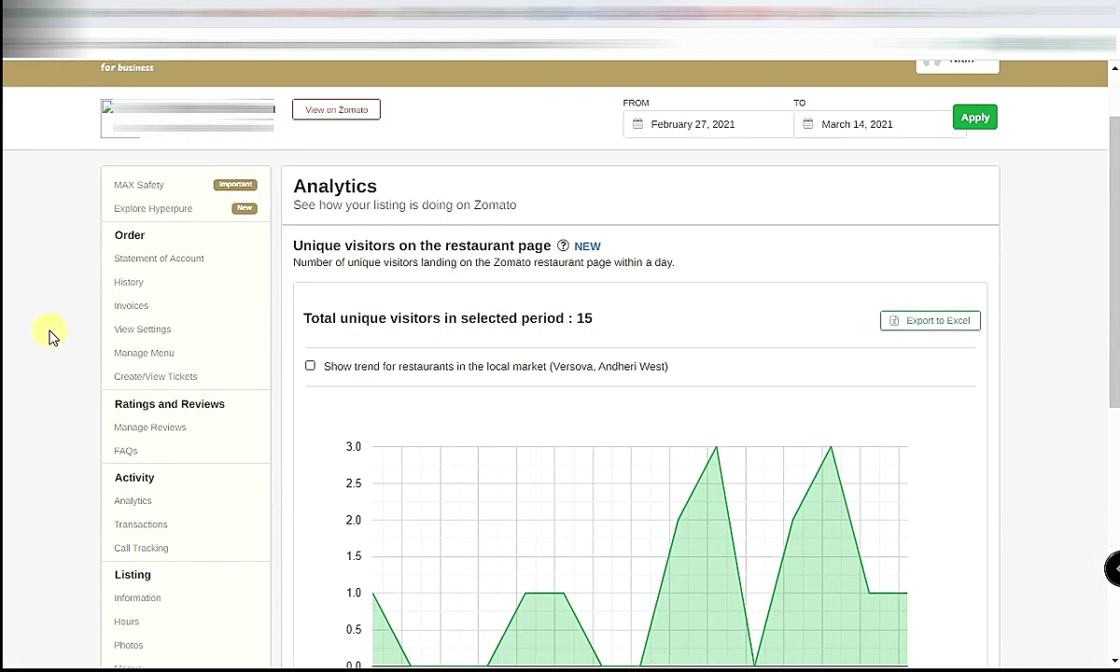
{"action": "scroll", "coordinate": [1061, 307], "scroll_direction": "up", "scroll_amount": 2}
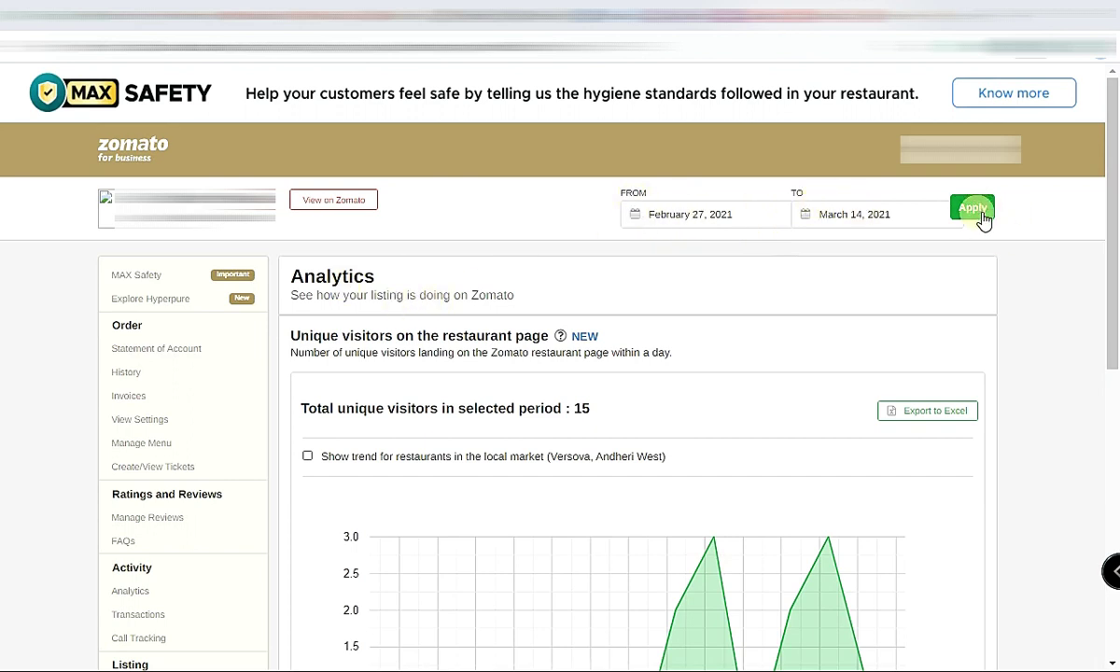
{"action": "scroll", "coordinate": [982, 332], "scroll_direction": "down", "scroll_amount": 4}
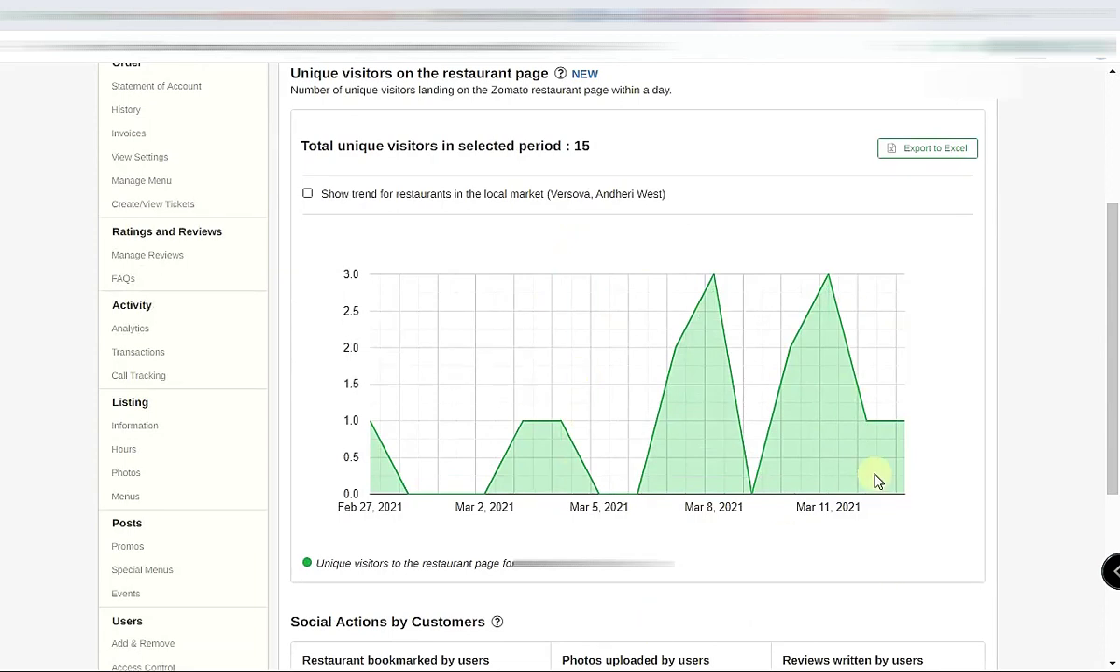
{"action": "scroll", "coordinate": [82, 362], "scroll_direction": "up", "scroll_amount": 4}
{"action": "scroll", "coordinate": [82, 362], "scroll_direction": "down", "scroll_amount": 4}
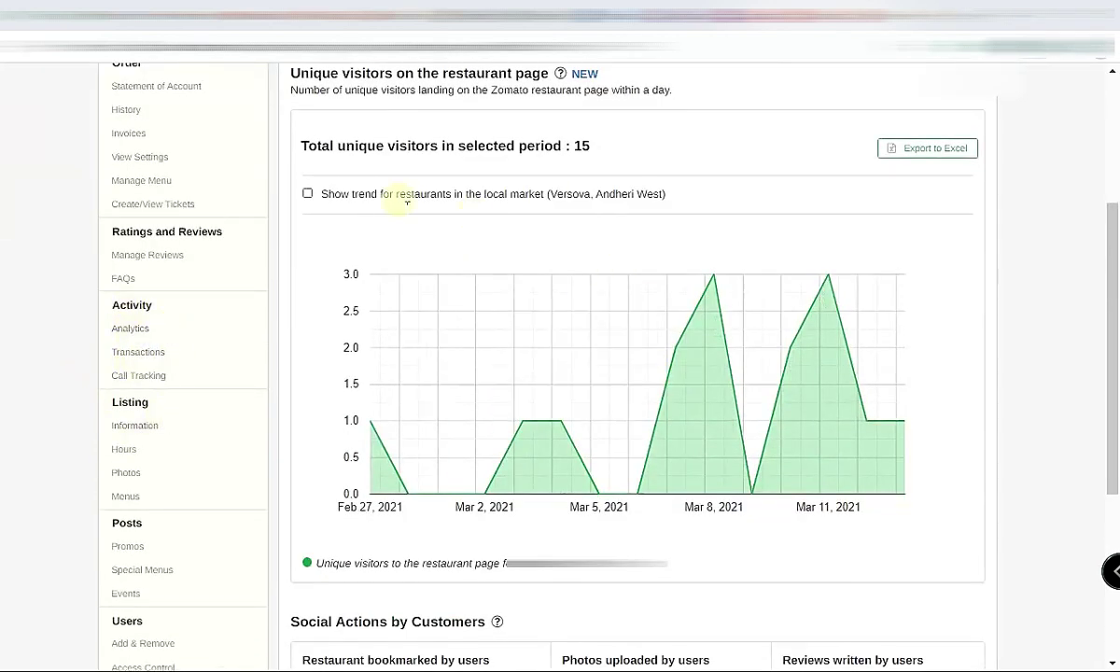
{"action": "left_click", "coordinate": [139, 328]}
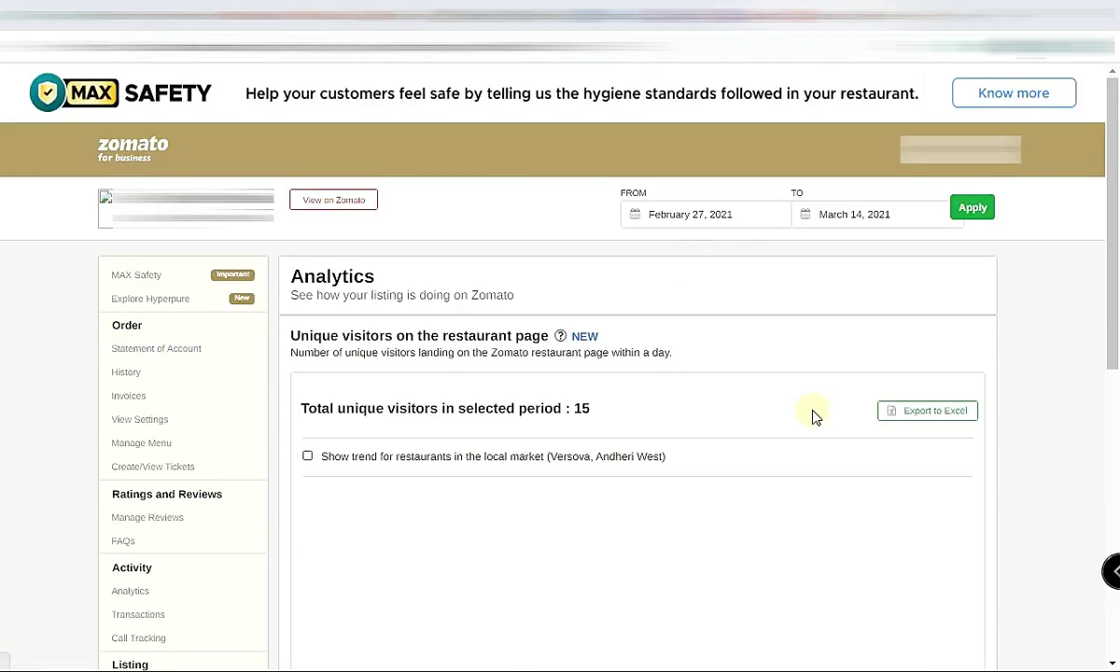
- Check Social Actions, then open the Transactions report with Rs. 483 tracked revenue
{"action": "scroll", "coordinate": [653, 406], "scroll_direction": "down", "scroll_amount": 3}
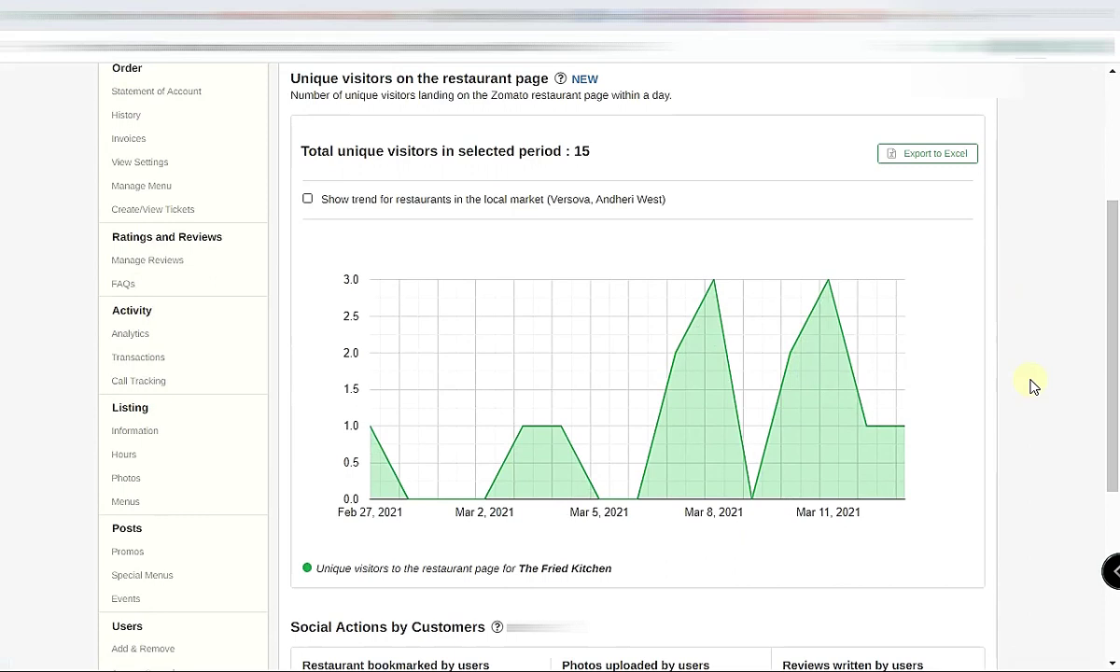
{"action": "scroll", "coordinate": [1030, 385], "scroll_direction": "up", "scroll_amount": 3}
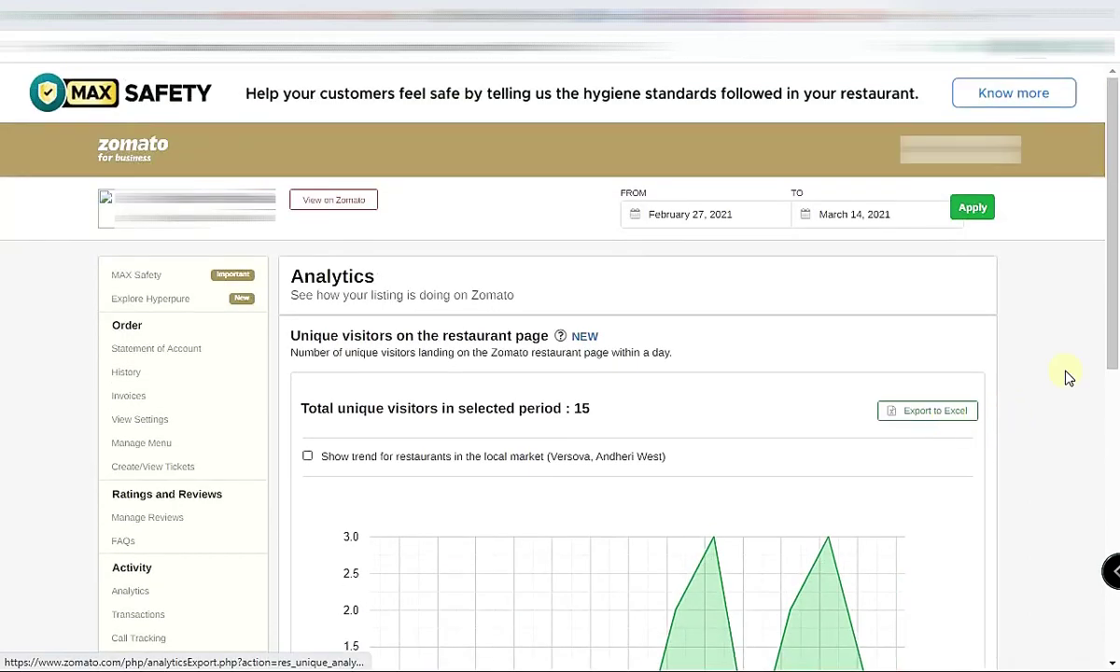
{"action": "scroll", "coordinate": [1065, 375], "scroll_direction": "down", "scroll_amount": 1}
{"action": "scroll", "coordinate": [1064, 374], "scroll_direction": "down", "scroll_amount": 5}
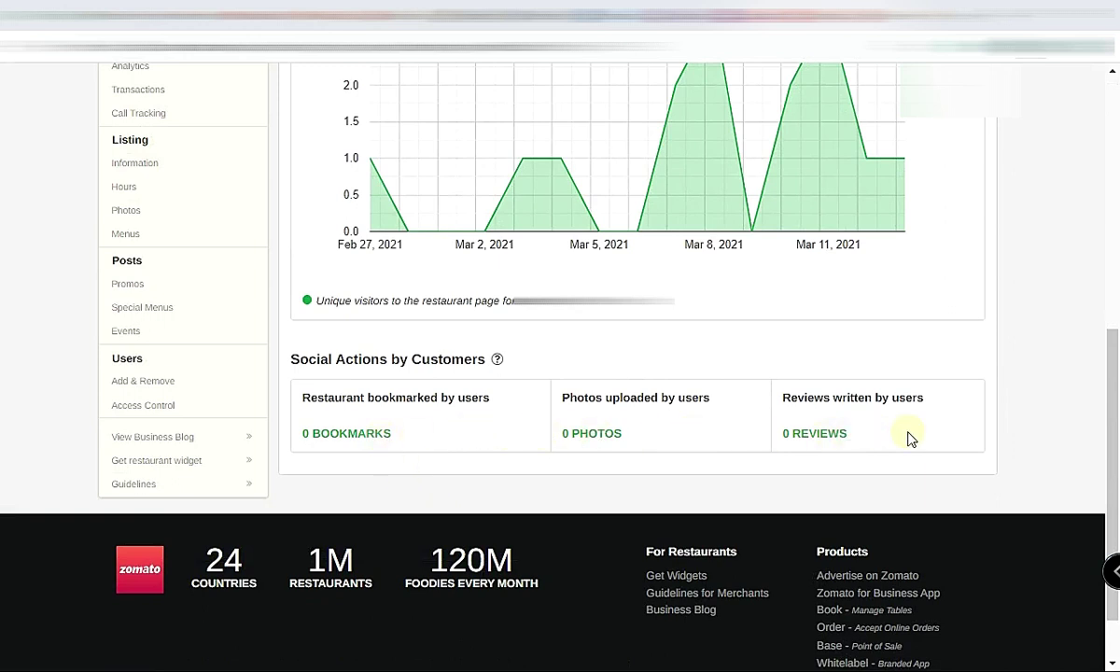
{"action": "scroll", "coordinate": [877, 438], "scroll_direction": "up", "scroll_amount": 4}
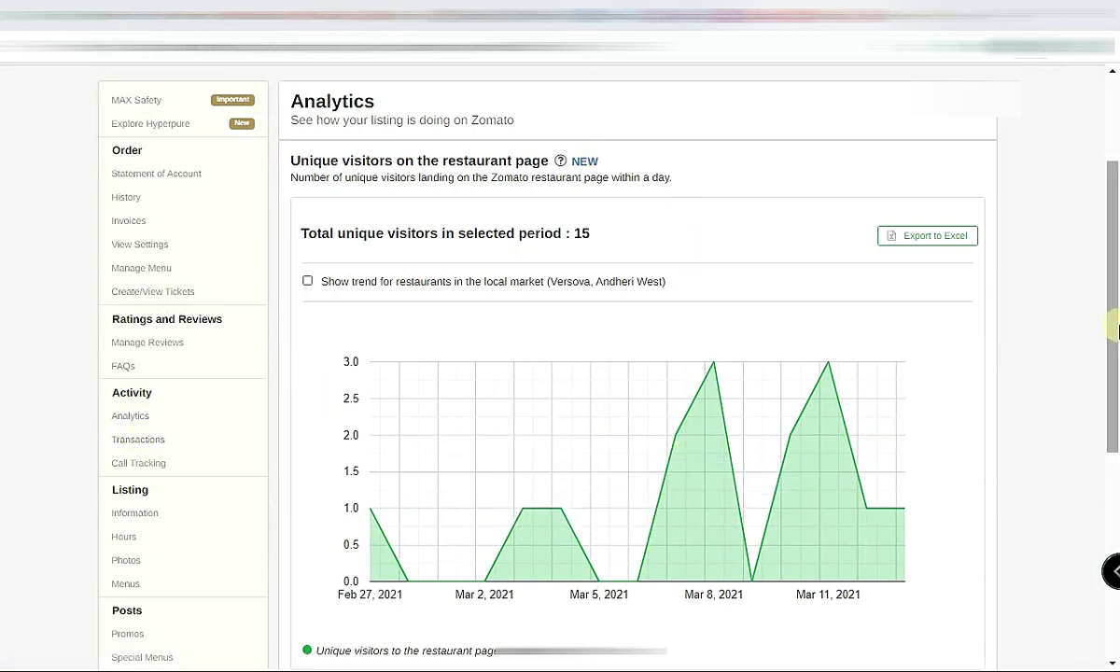
{"action": "scroll", "coordinate": [1073, 350], "scroll_direction": "up", "scroll_amount": 1}
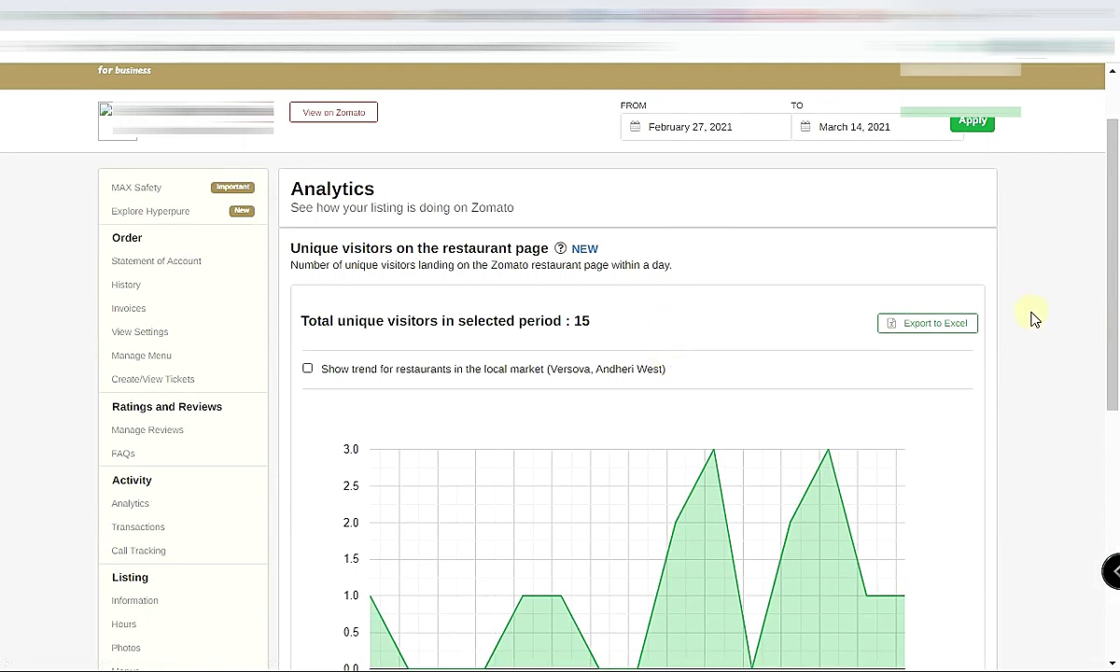
{"action": "scroll", "coordinate": [320, 350], "scroll_direction": "down", "scroll_amount": 3}
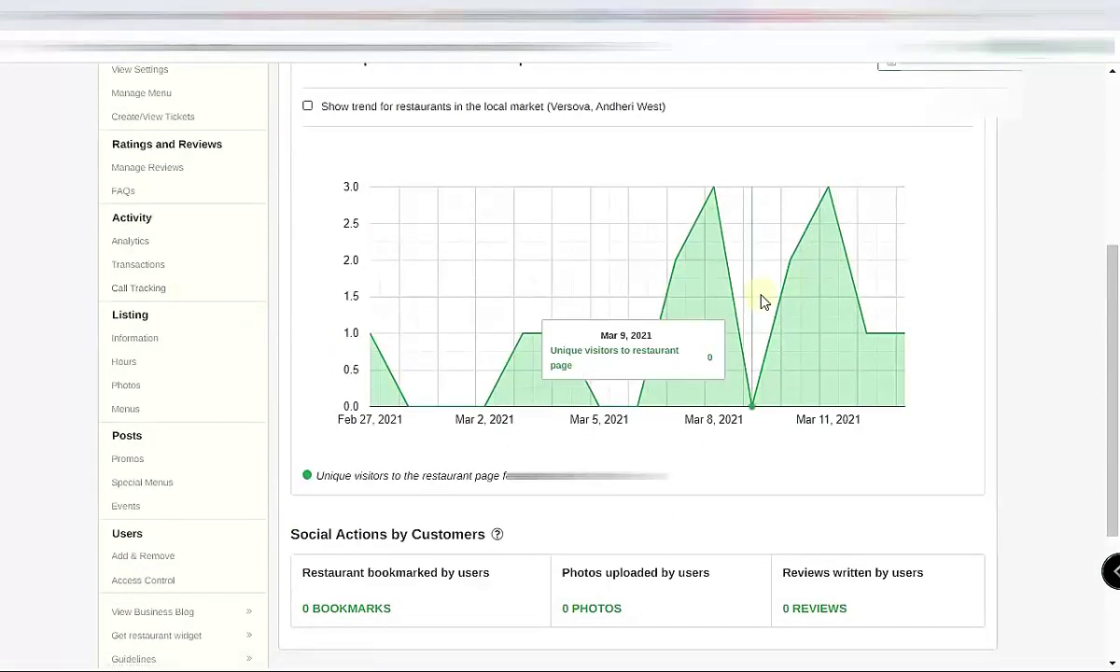
{"action": "scroll", "coordinate": [302, 380], "scroll_direction": "up", "scroll_amount": 2}
{"action": "left_click", "coordinate": [138, 440]}
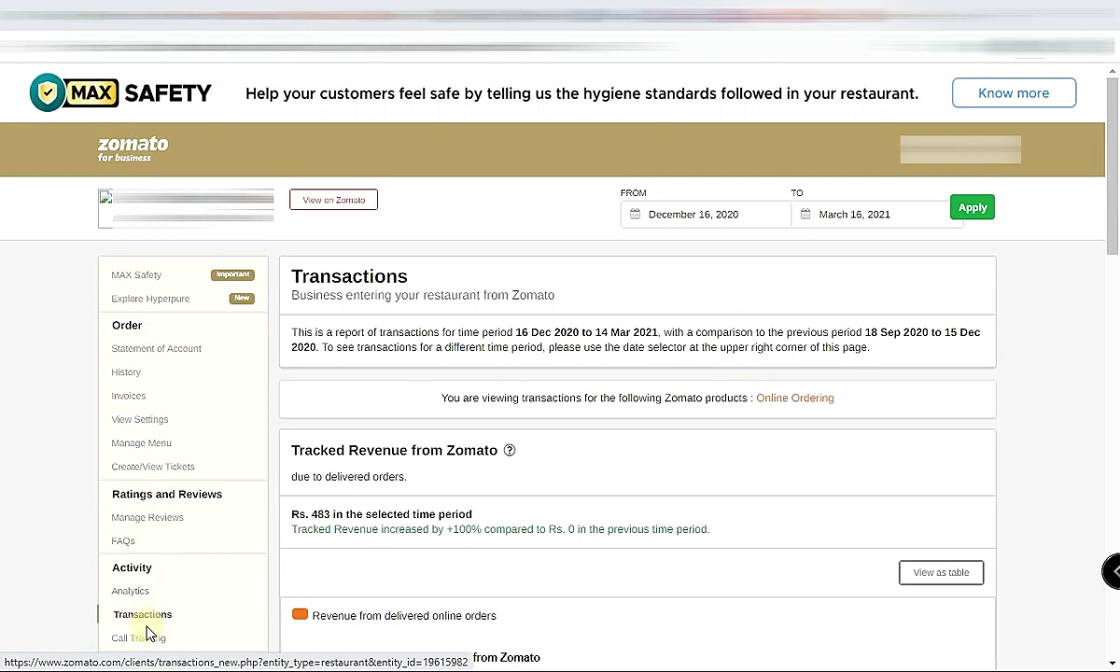
- Open Call Tracking and check its 0 answered calls, 0 call minutes and empty call list
{"action": "scroll", "coordinate": [192, 604], "scroll_direction": "down", "scroll_amount": 3}
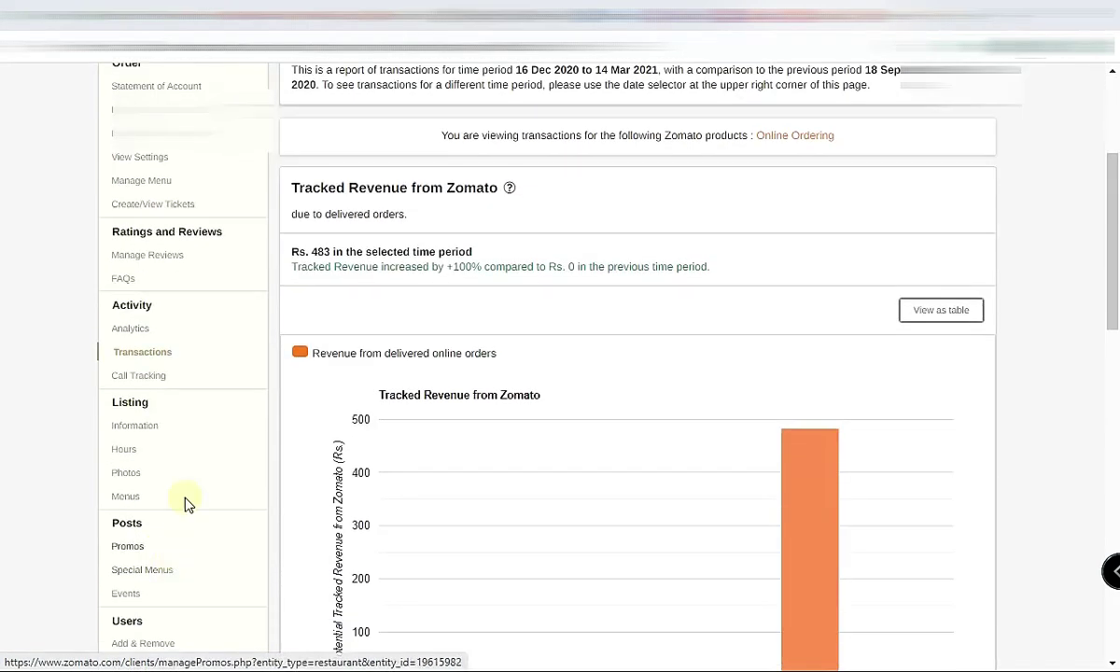
{"action": "left_click", "coordinate": [140, 376]}
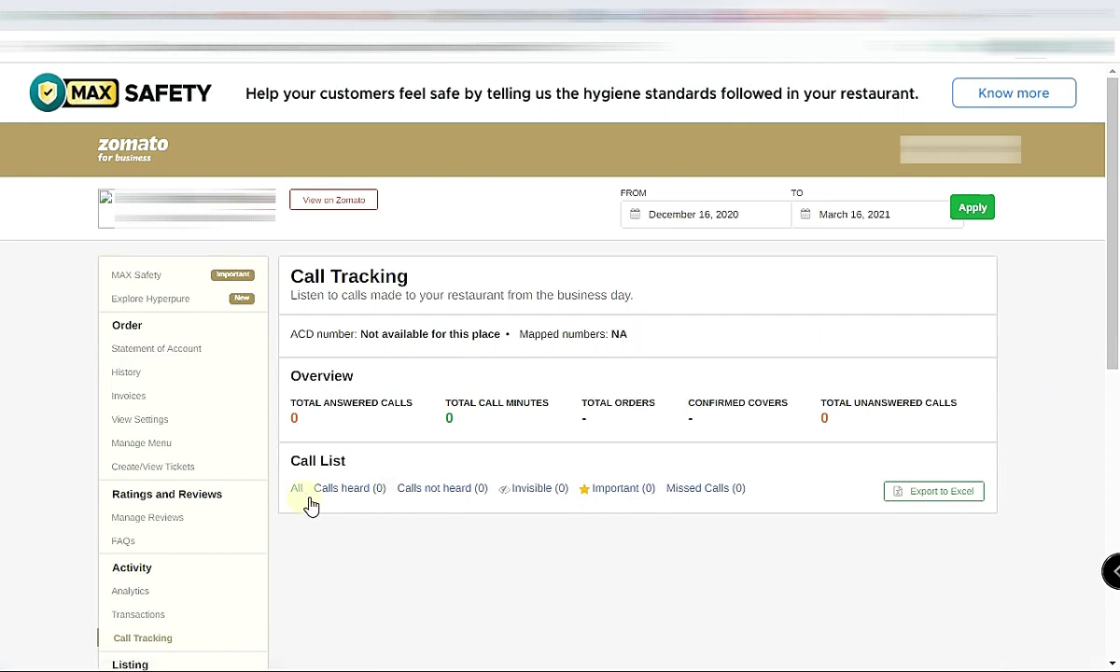
{"action": "scroll", "coordinate": [224, 512], "scroll_direction": "down", "scroll_amount": 1}
{"action": "scroll", "coordinate": [63, 520], "scroll_direction": "down", "scroll_amount": 1}
{"action": "scroll", "coordinate": [62, 519], "scroll_direction": "down", "scroll_amount": 4}
{"action": "scroll", "coordinate": [94, 487], "scroll_direction": "up", "scroll_amount": 3}
{"action": "scroll", "coordinate": [93, 487], "scroll_direction": "up", "scroll_amount": 2}
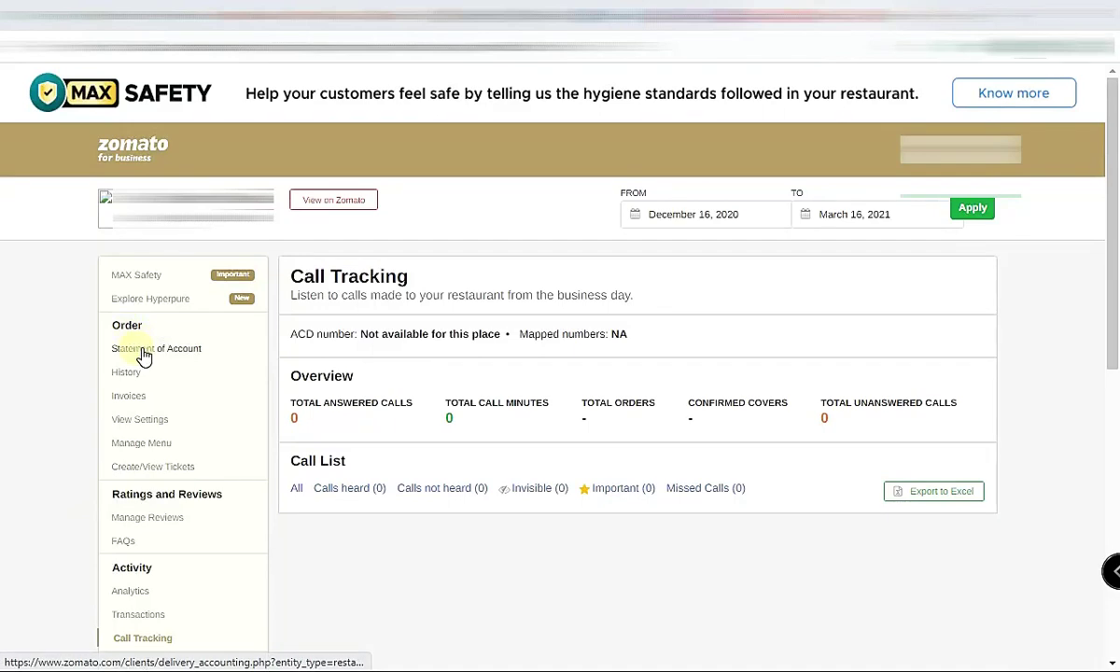
- Download the online ordering Revenue Data as CSV from the Statement of Account and dismiss the feedback survey
{"action": "left_click", "coordinate": [146, 350]}
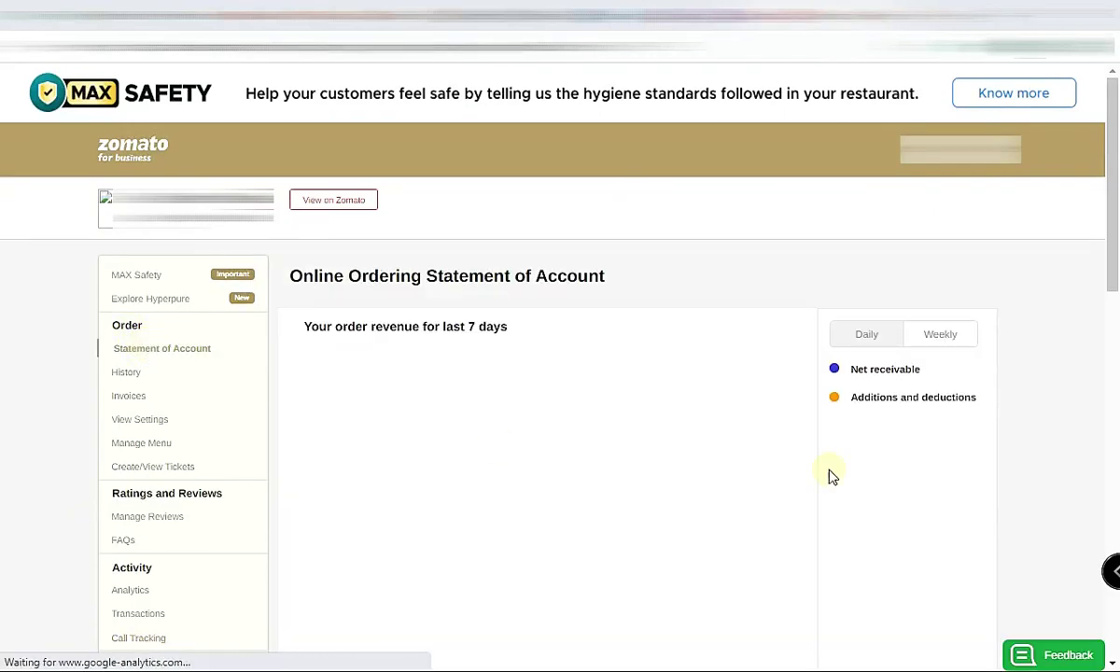
{"action": "scroll", "coordinate": [652, 424], "scroll_direction": "down", "scroll_amount": 4}
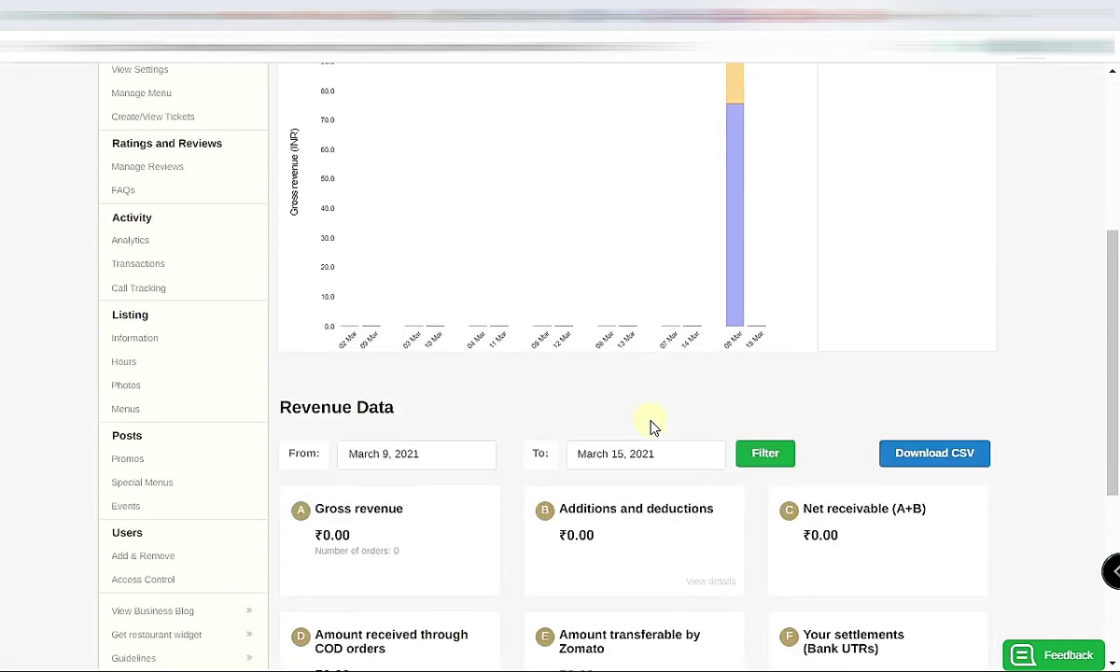
{"action": "scroll", "coordinate": [914, 439], "scroll_direction": "down", "scroll_amount": 3}
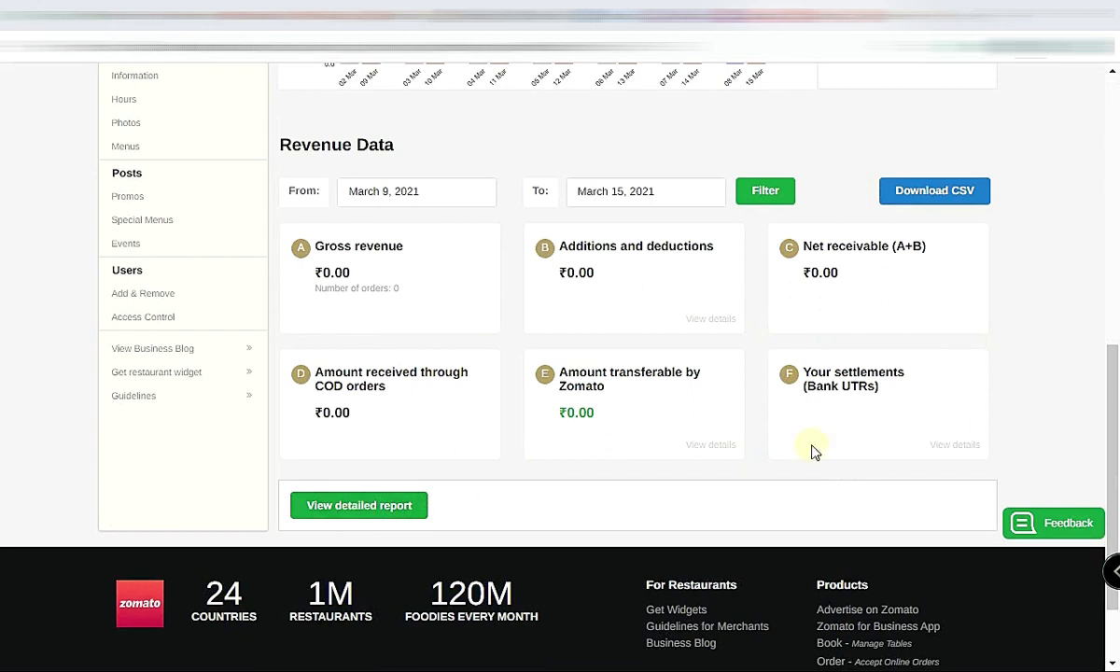
{"action": "scroll", "coordinate": [956, 432], "scroll_direction": "up", "scroll_amount": 2}
{"action": "scroll", "coordinate": [956, 432], "scroll_direction": "up", "scroll_amount": 4}
{"action": "scroll", "coordinate": [994, 446], "scroll_direction": "down", "scroll_amount": 2}
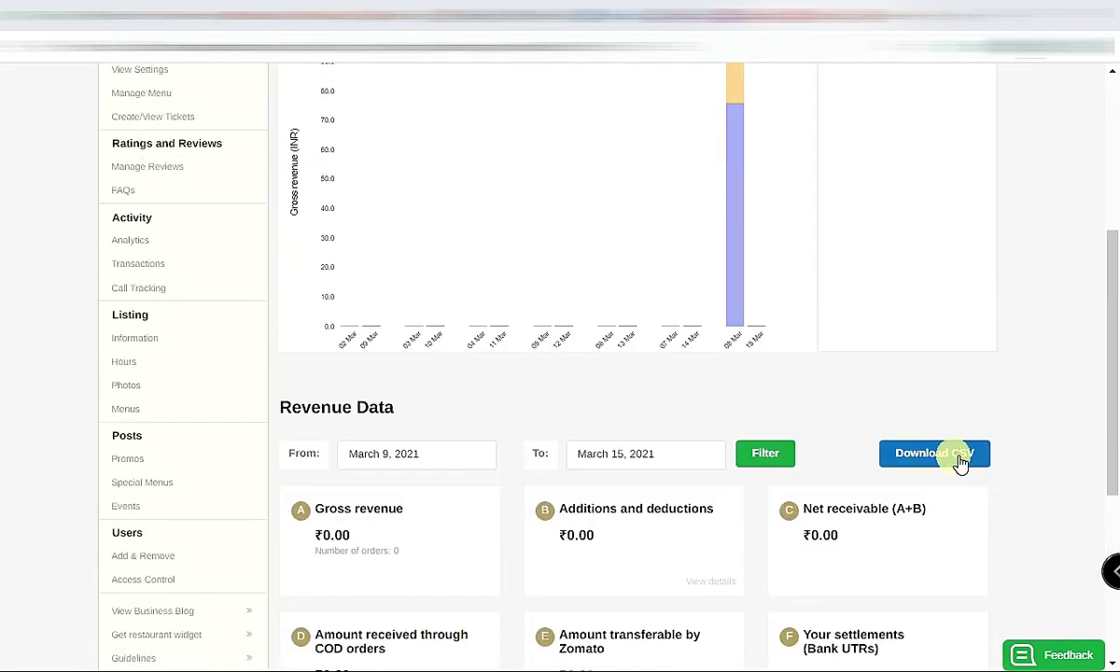
{"action": "left_click", "coordinate": [961, 457]}
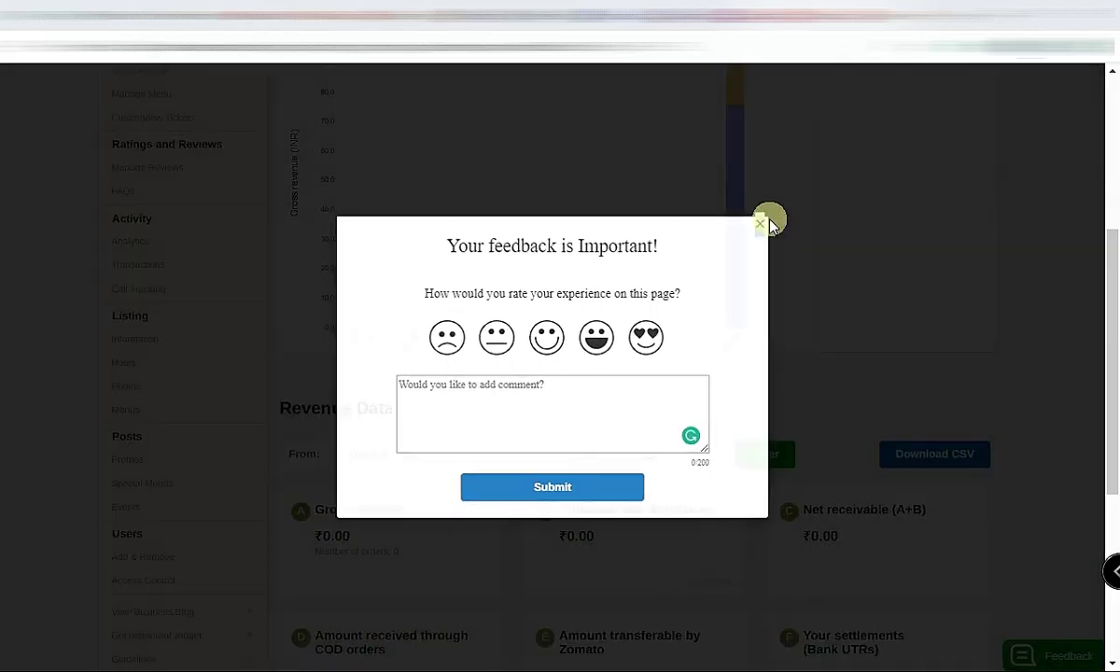
{"action": "left_click", "coordinate": [767, 225]}
- View the order history with three delivered orders of ₹105.00, ₹252.00 and ₹126.00
{"action": "left_click", "coordinate": [130, 375]}
{"action": "scroll", "coordinate": [826, 382], "scroll_direction": "down", "scroll_amount": 4}
{"action": "scroll", "coordinate": [795, 432], "scroll_direction": "up", "scroll_amount": 4}
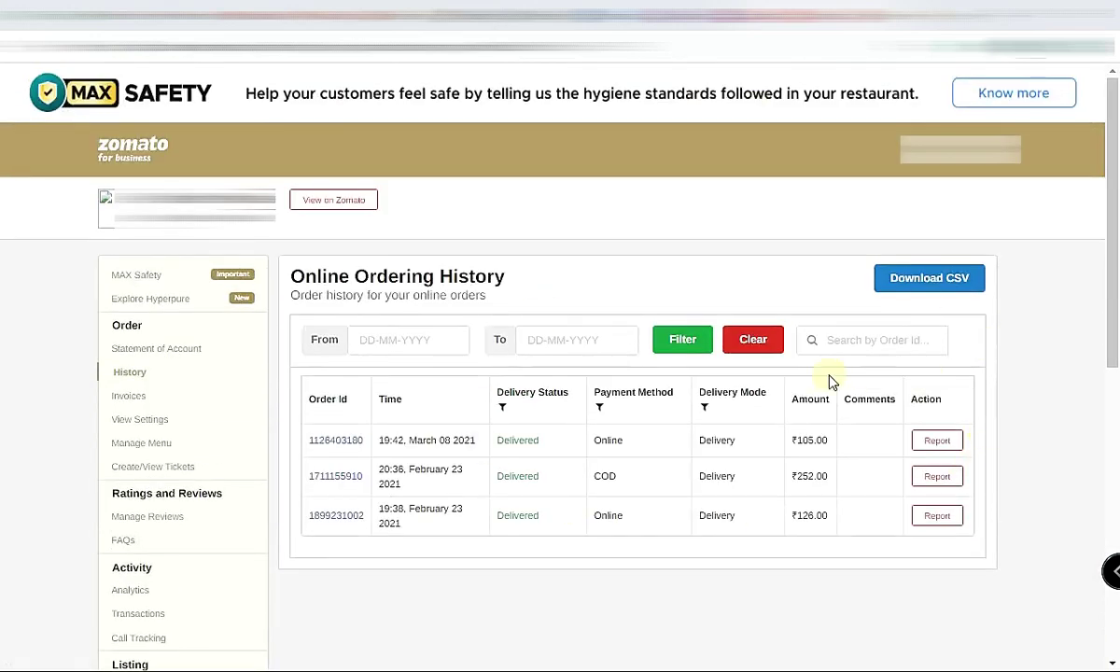
- Check the online ordering invoice for 01/02/2021–28/02/2021, then open View Settings
{"action": "left_click", "coordinate": [135, 396]}
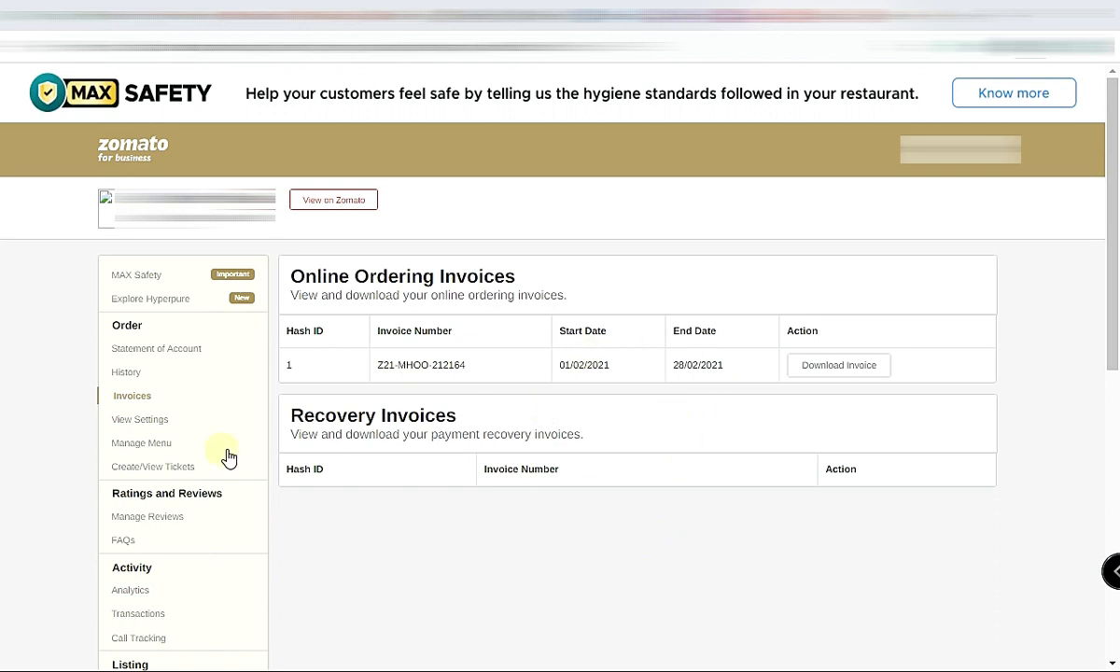
{"action": "left_click", "coordinate": [135, 421]}
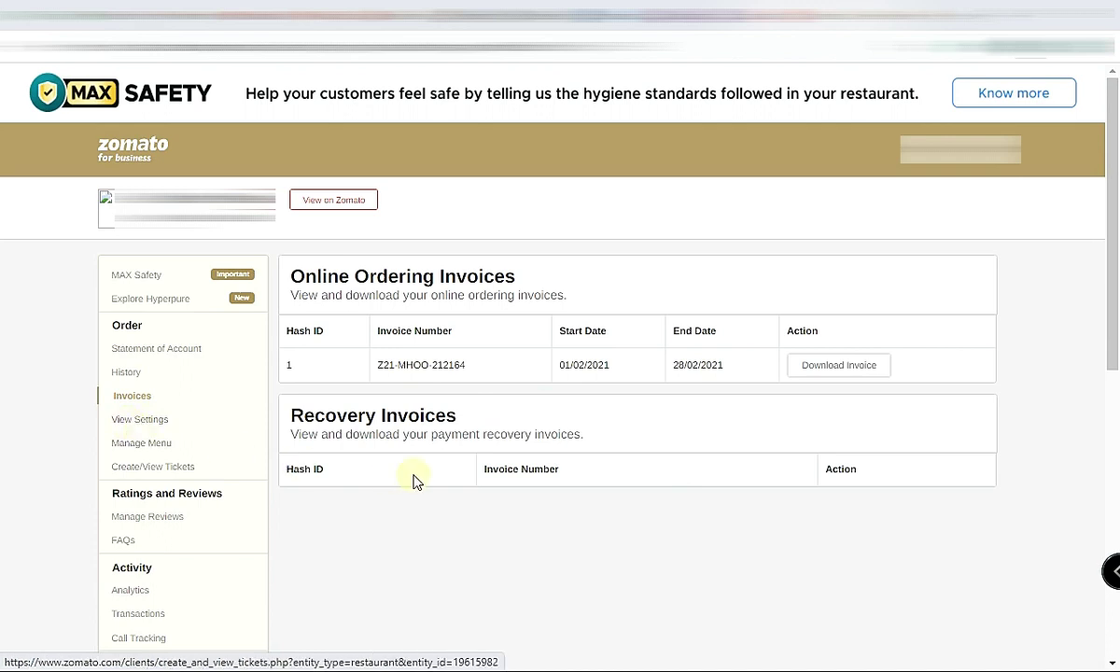
{"action": "scroll", "coordinate": [560, 373], "scroll_direction": "down", "scroll_amount": 7}
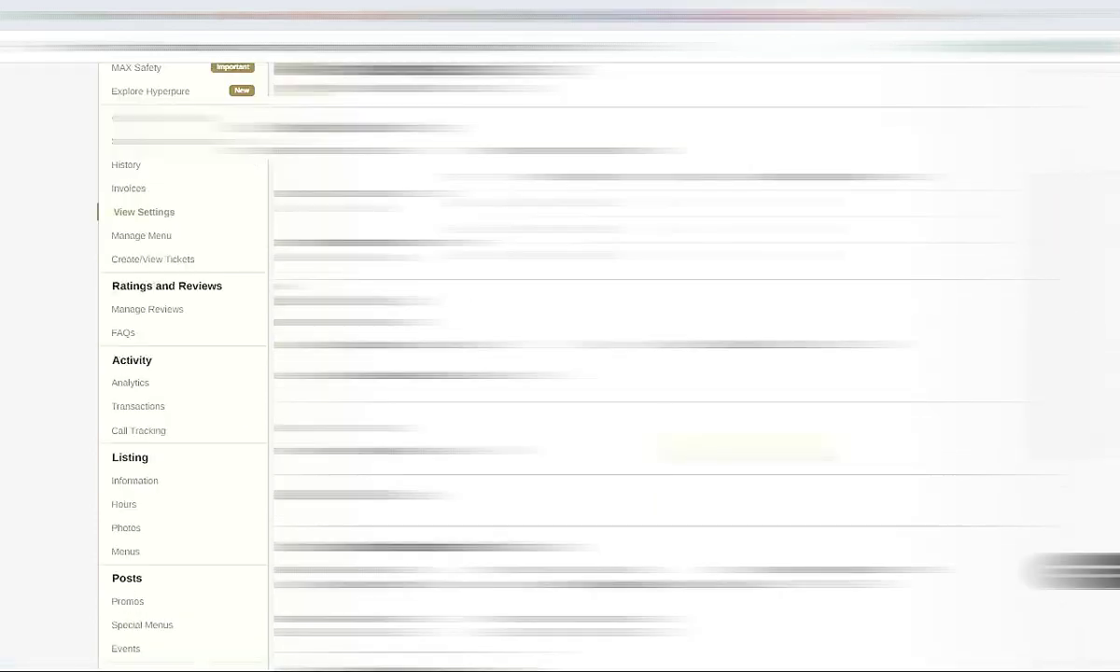
{"action": "scroll", "coordinate": [559, 374], "scroll_direction": "up", "scroll_amount": 7}
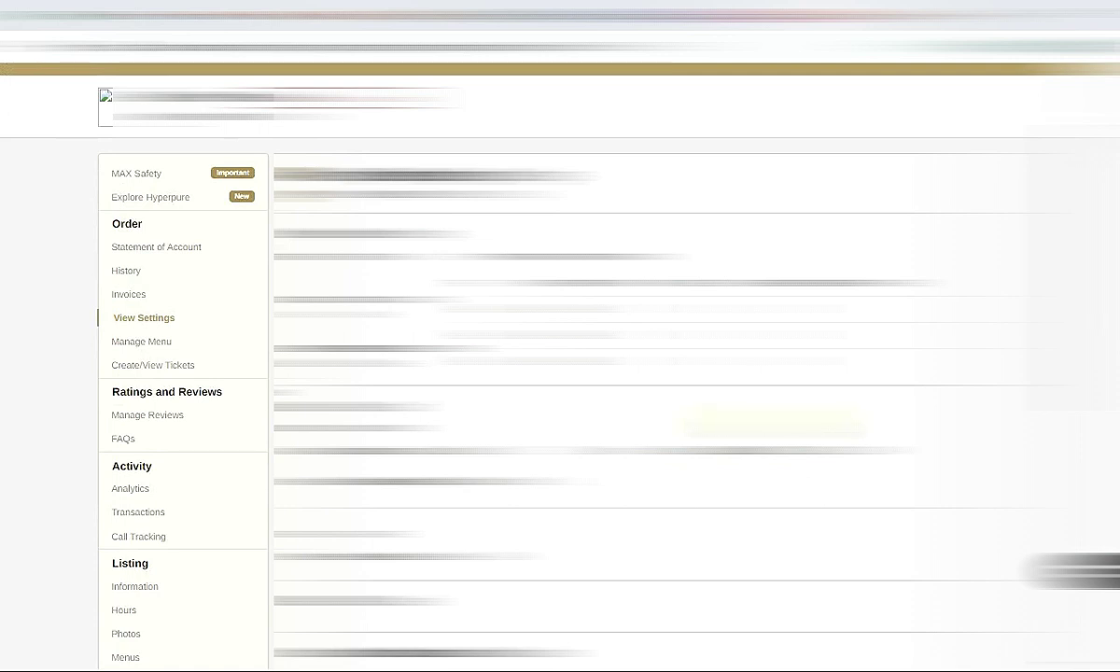
{"action": "scroll", "coordinate": [40, 487], "scroll_direction": "down", "scroll_amount": 3}
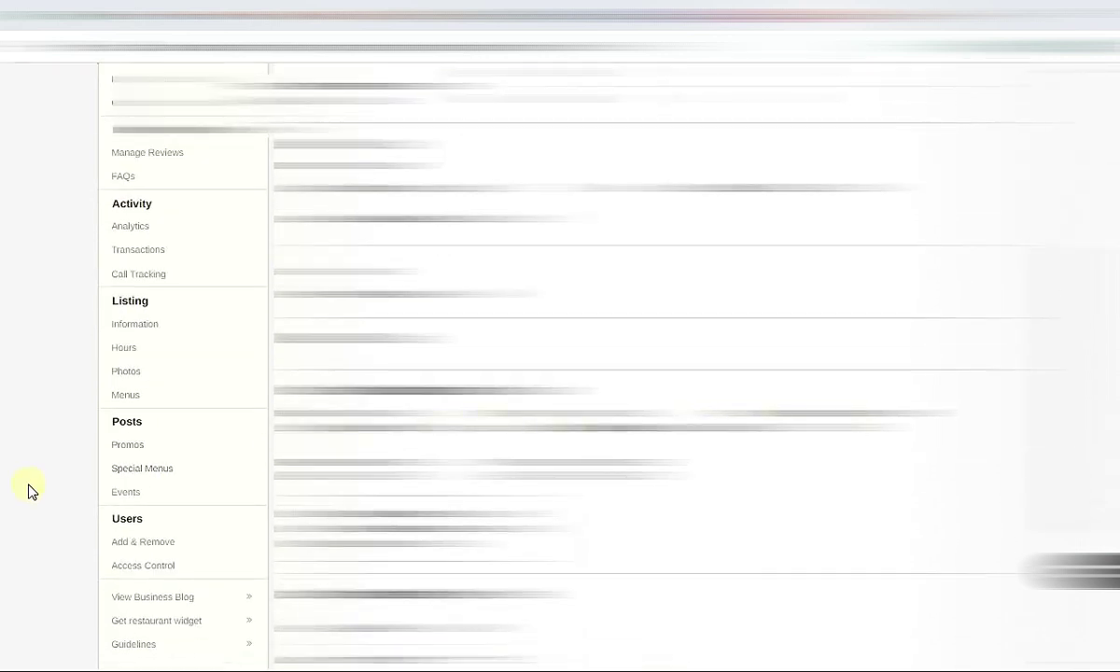
{"action": "scroll", "coordinate": [33, 490], "scroll_direction": "down", "scroll_amount": 1}
{"action": "scroll", "coordinate": [74, 417], "scroll_direction": "up", "scroll_amount": 4}
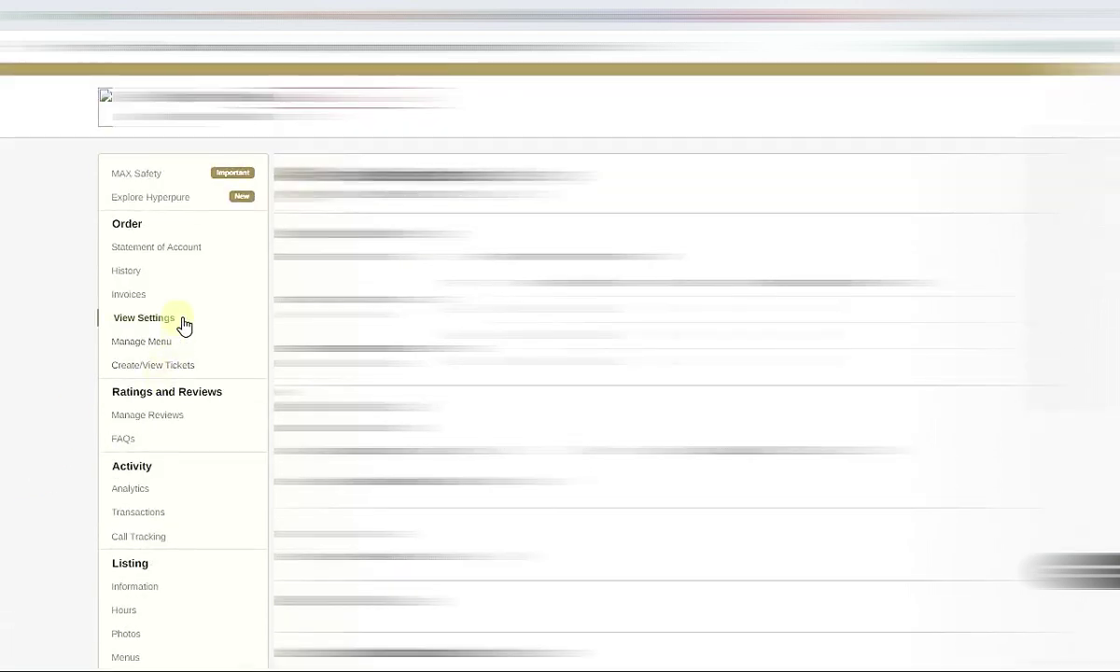
{"action": "left_click", "coordinate": [152, 345]}
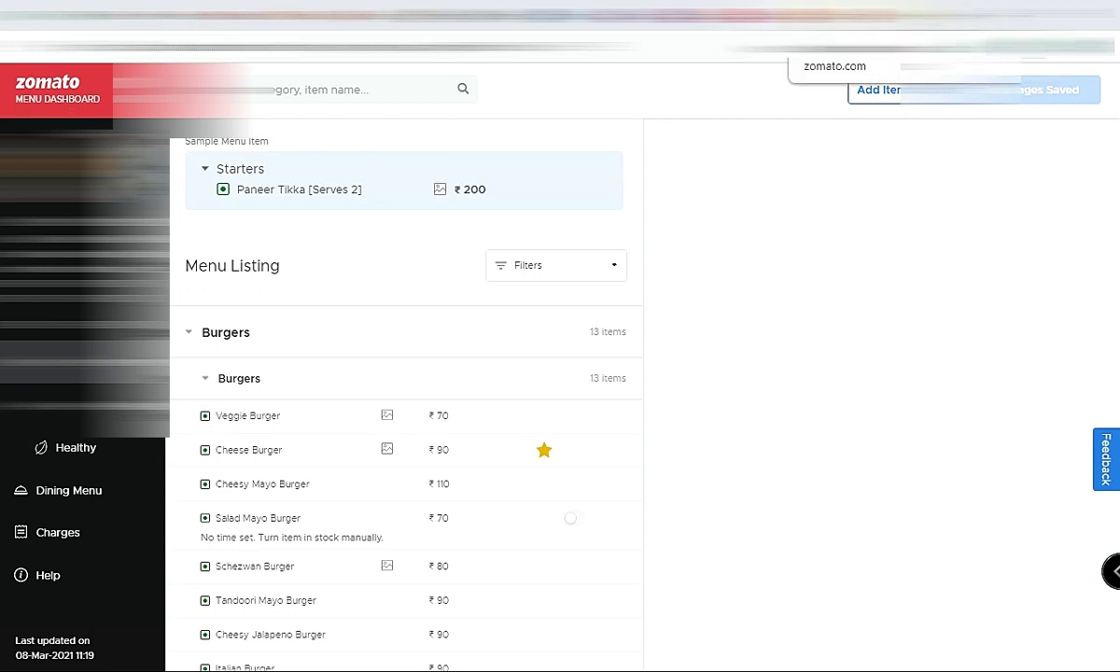
{"action": "key", "text": "alt+Left"}
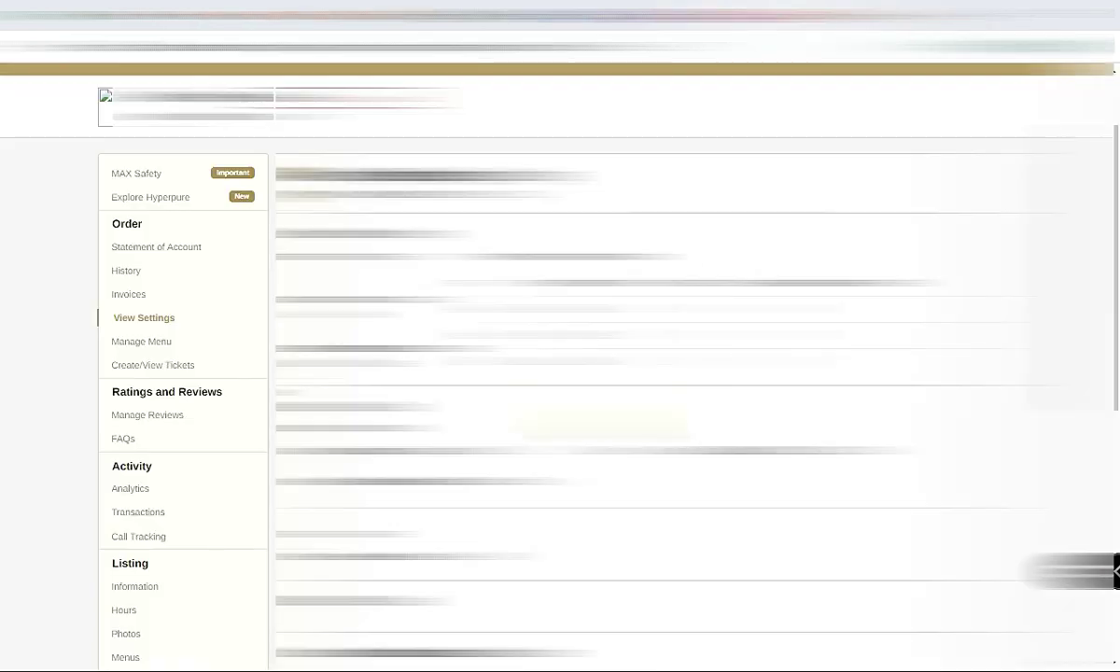
- Open a new support ticket form and try raising it without any details
{"action": "left_click", "coordinate": [157, 367]}
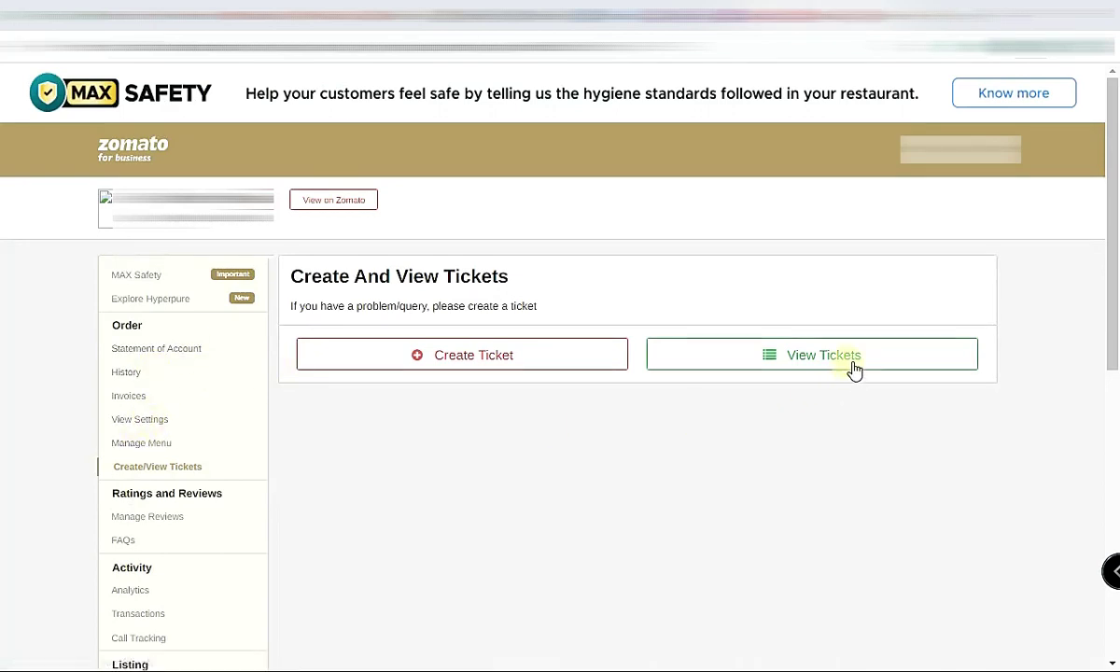
{"action": "left_click", "coordinate": [501, 362]}
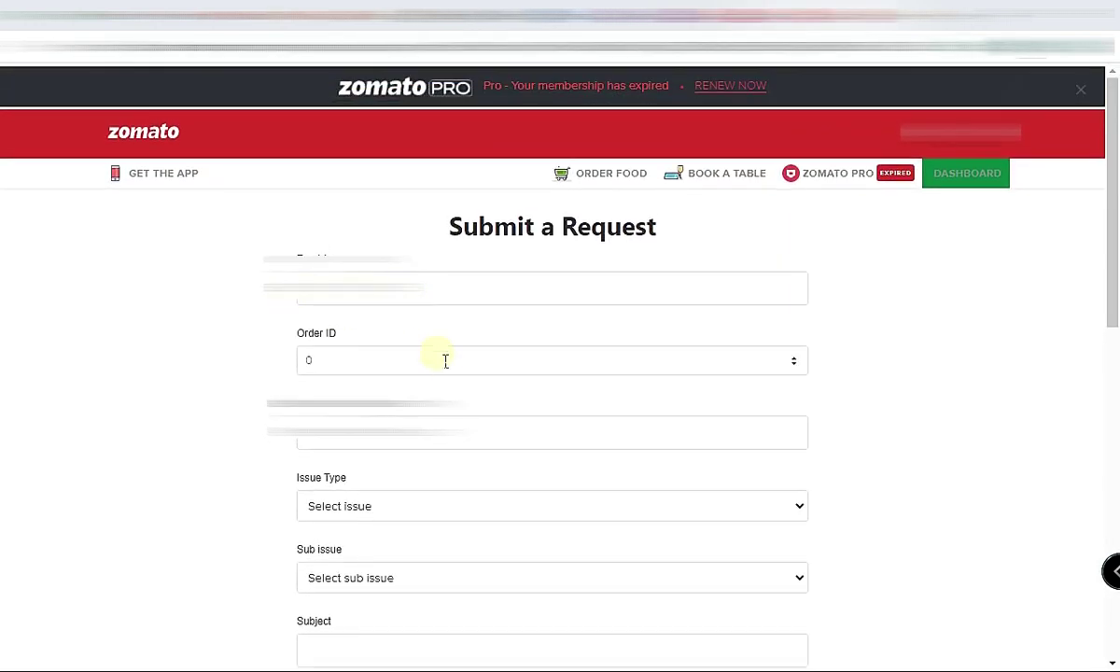
{"action": "scroll", "coordinate": [451, 368], "scroll_direction": "down", "scroll_amount": 4}
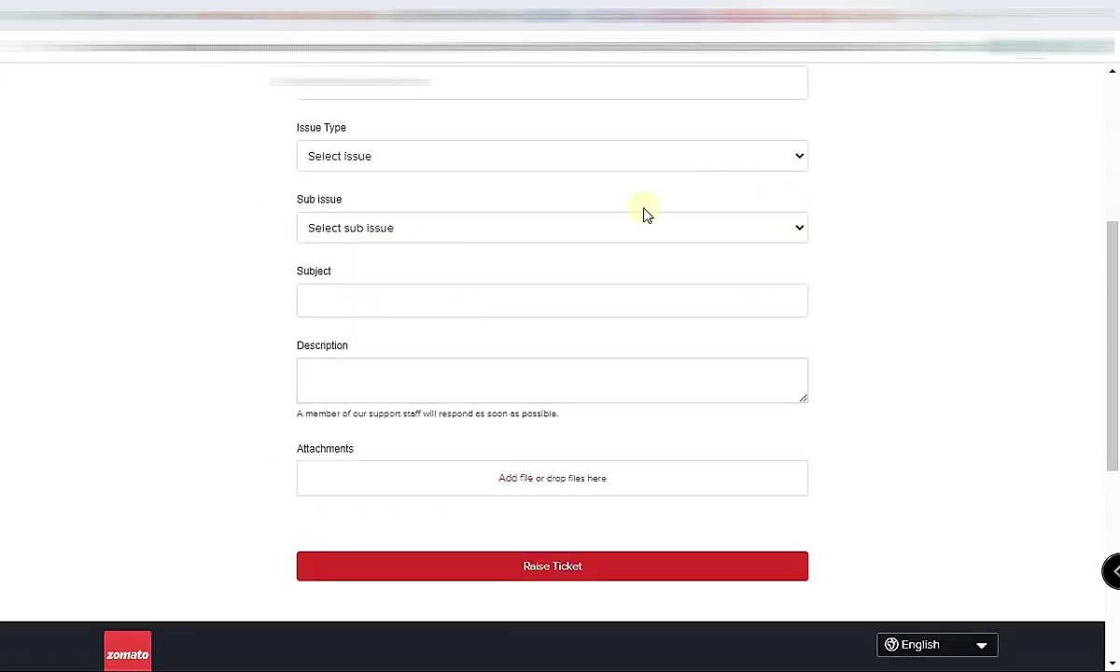
{"action": "left_click", "coordinate": [620, 565]}
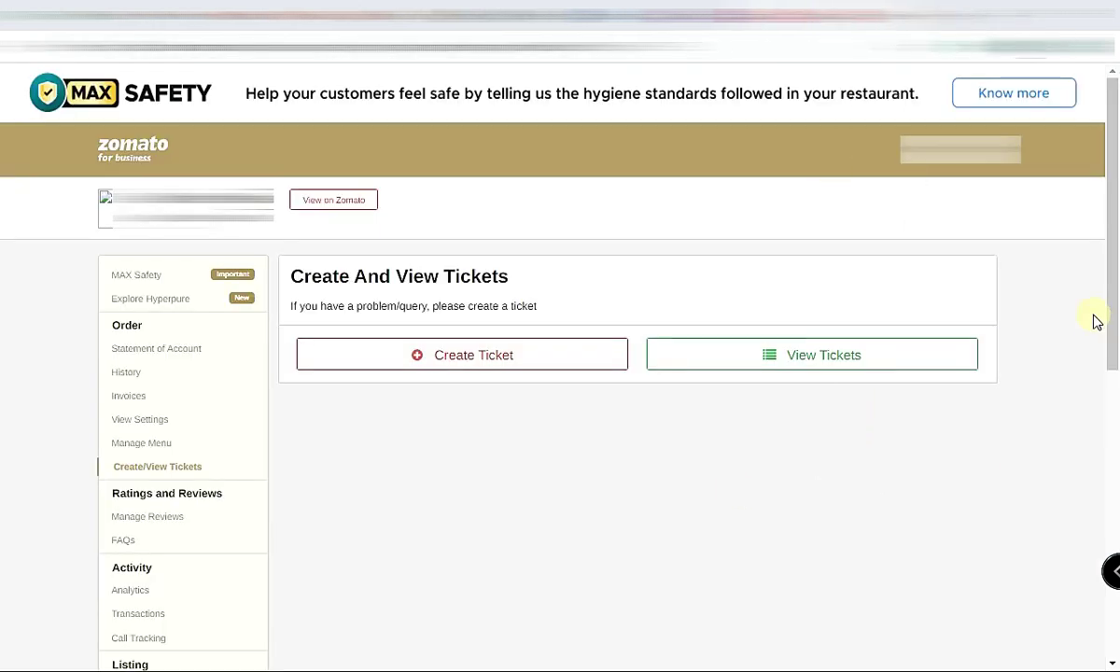
- Switch to View Tickets and browse the existing ticket list
{"action": "left_click", "coordinate": [875, 362]}
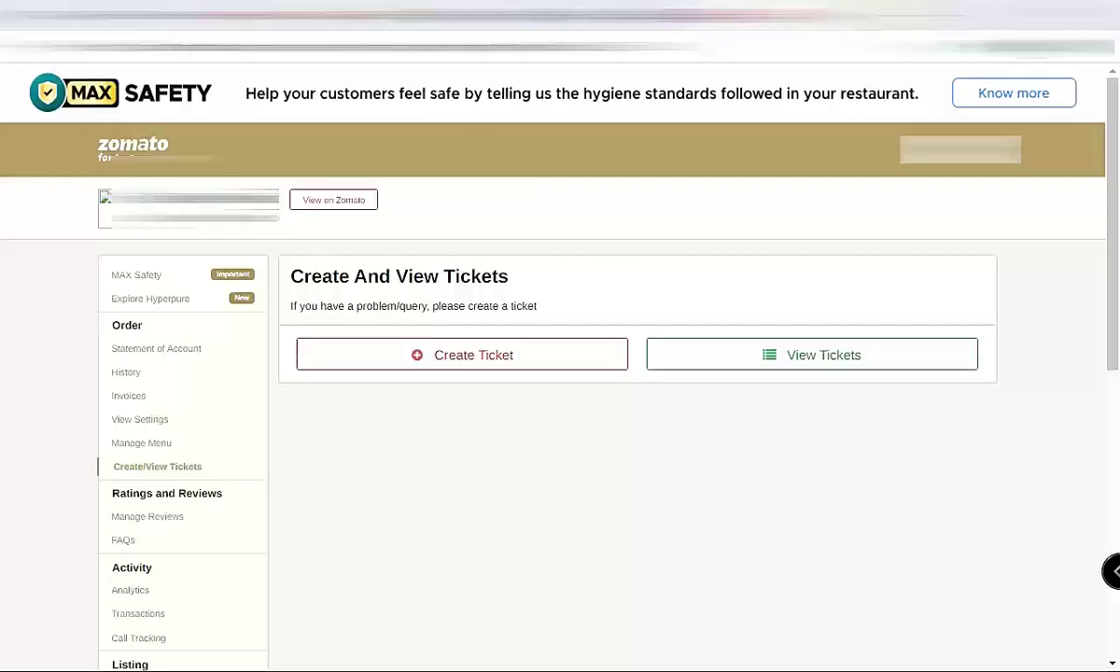
{"action": "scroll", "coordinate": [298, 511], "scroll_direction": "down", "scroll_amount": 3}
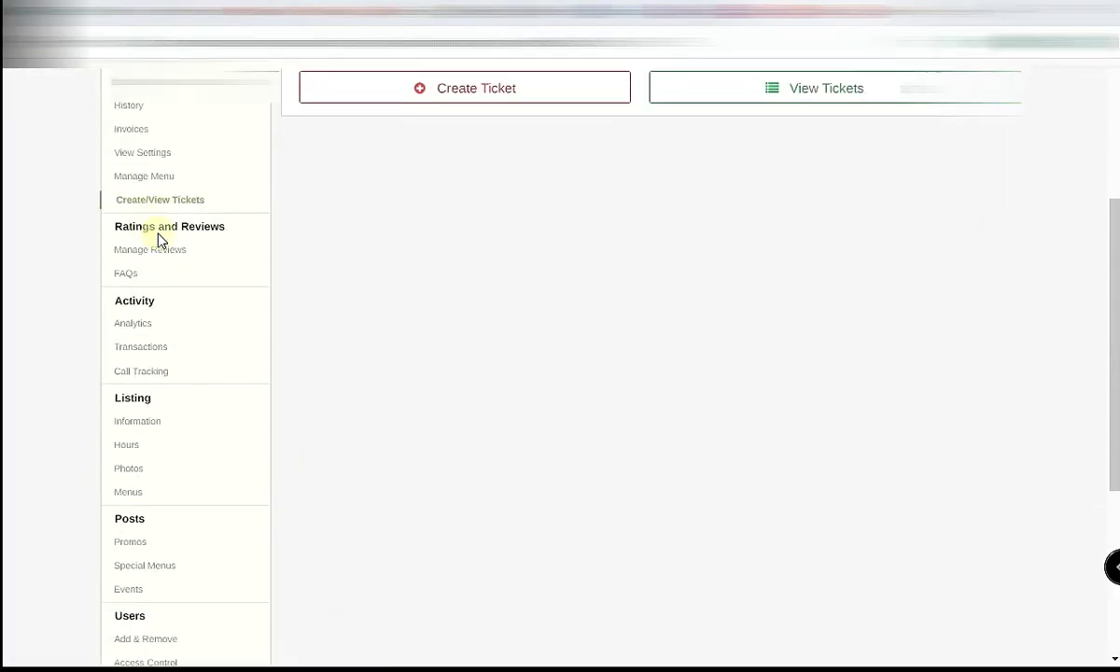
{"action": "scroll", "coordinate": [168, 229], "scroll_direction": "up", "scroll_amount": 3}
{"action": "scroll", "coordinate": [89, 441], "scroll_direction": "down", "scroll_amount": 1}
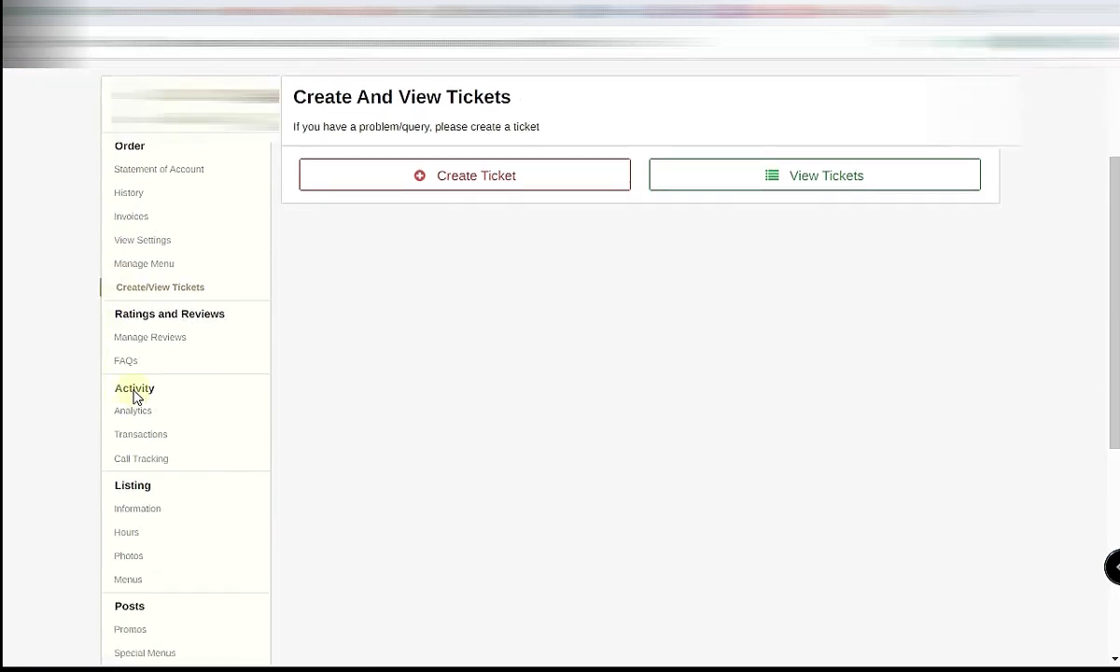
- Browse the customer reviews in Manage Reviews and place the cursor in the unanswered review's reply box
{"action": "left_click", "coordinate": [166, 337]}
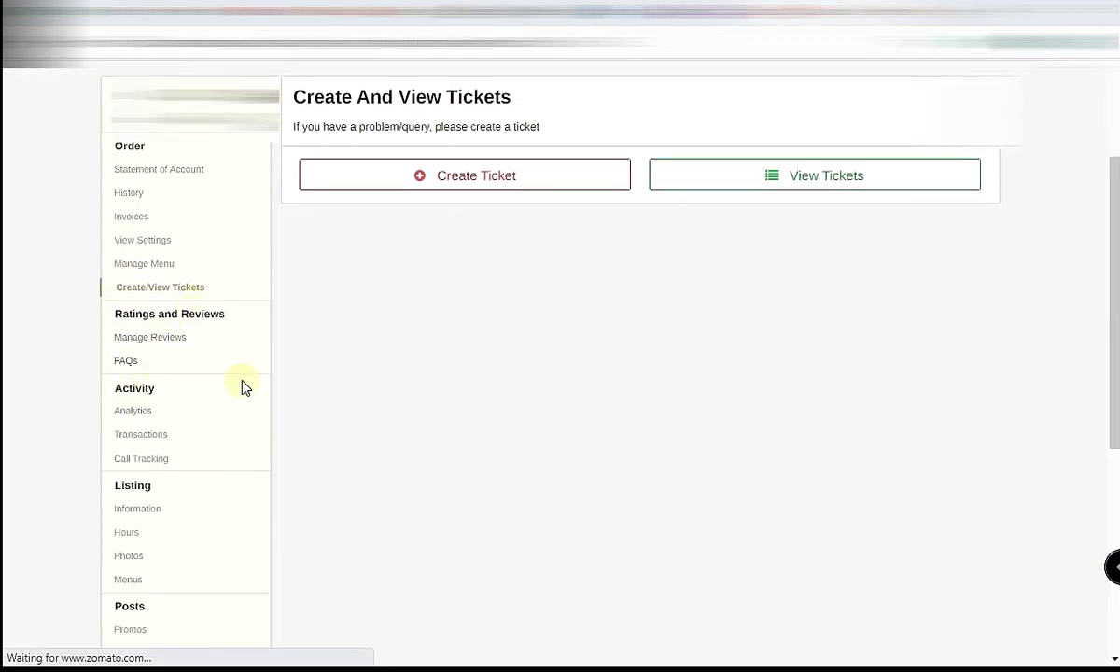
{"action": "scroll", "coordinate": [975, 509], "scroll_direction": "down", "scroll_amount": 4}
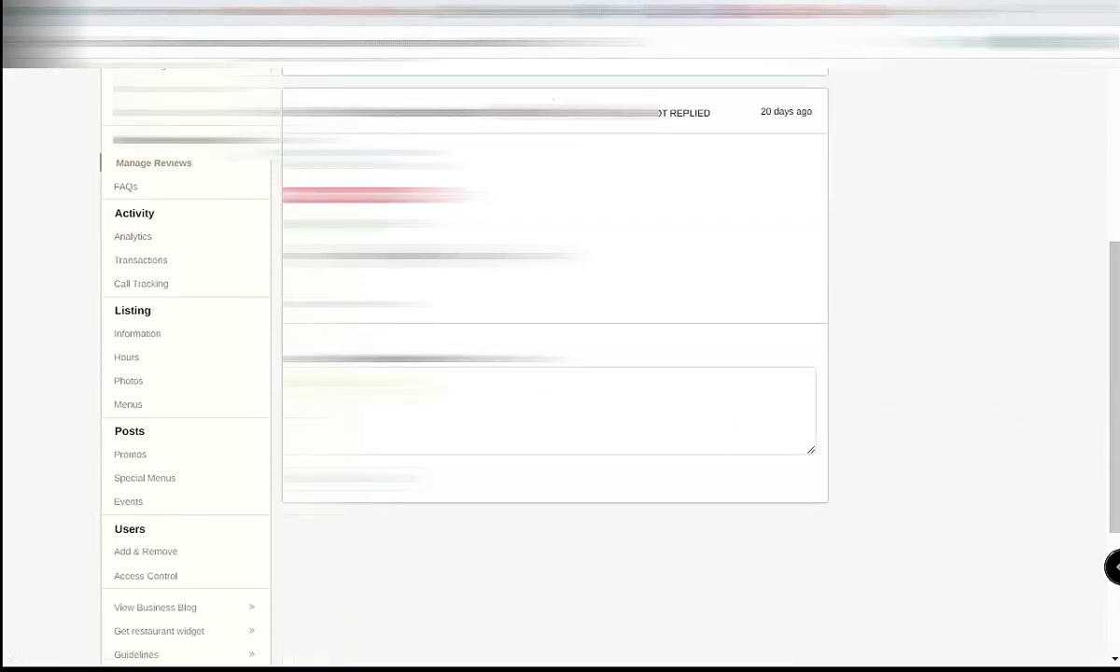
{"action": "left_click", "coordinate": [549, 410]}
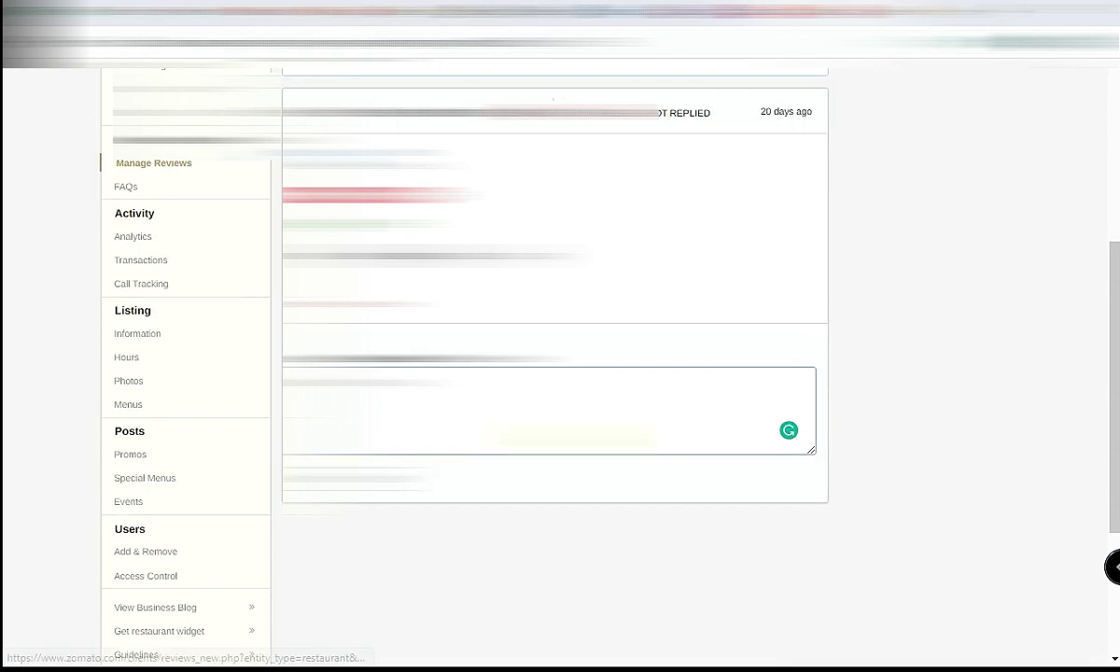
{"action": "scroll", "coordinate": [1017, 335], "scroll_direction": "up", "scroll_amount": 1}
{"action": "scroll", "coordinate": [859, 347], "scroll_direction": "up", "scroll_amount": 2}
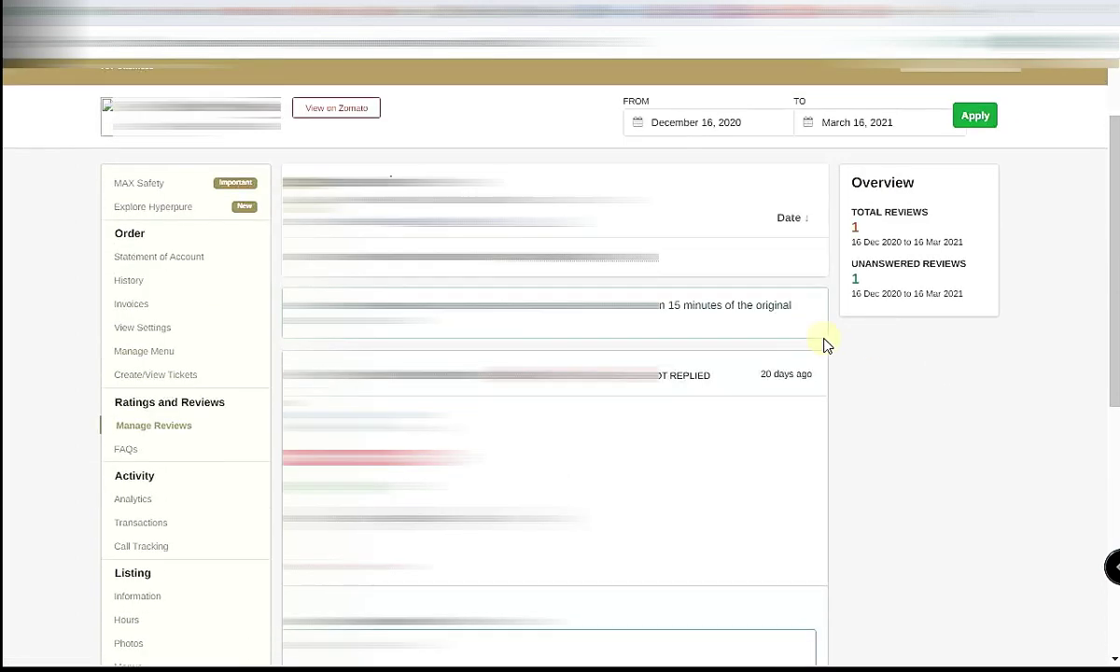
{"action": "scroll", "coordinate": [966, 397], "scroll_direction": "down", "scroll_amount": 2}
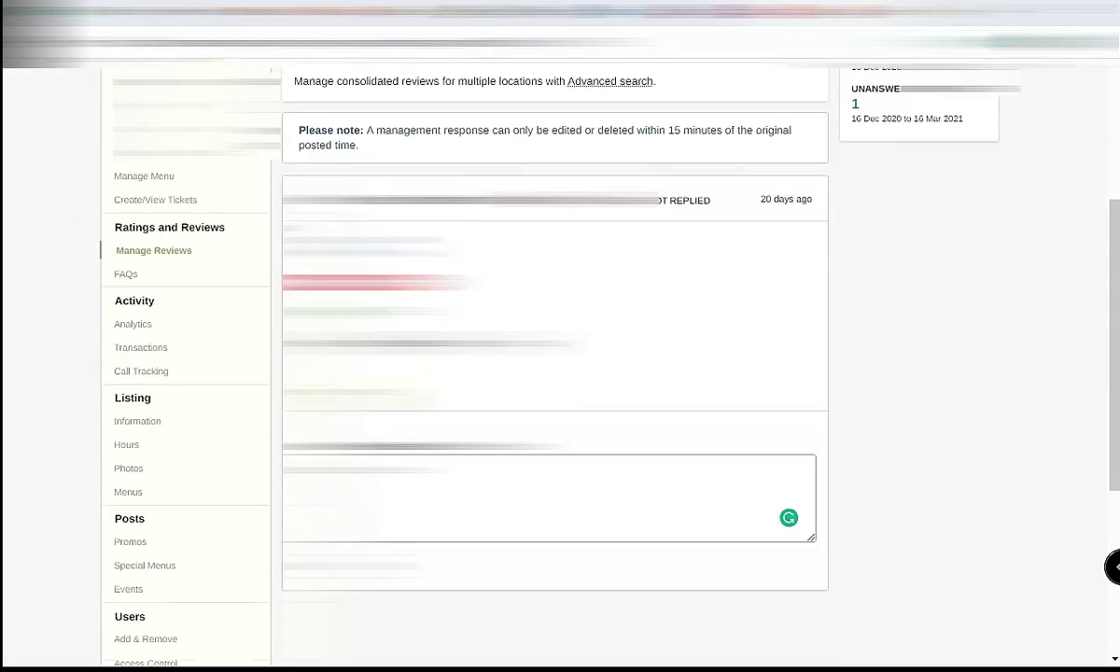
- Browse the Help Centre FAQs page
{"action": "left_click", "coordinate": [128, 277]}
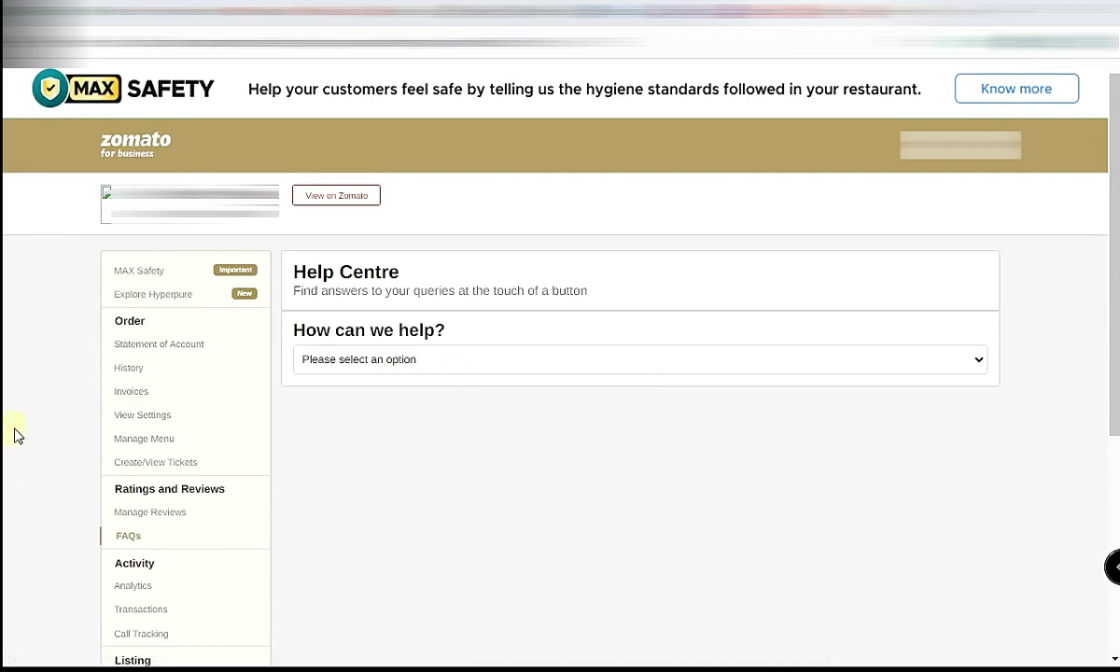
{"action": "scroll", "coordinate": [19, 431], "scroll_direction": "down", "scroll_amount": 3}
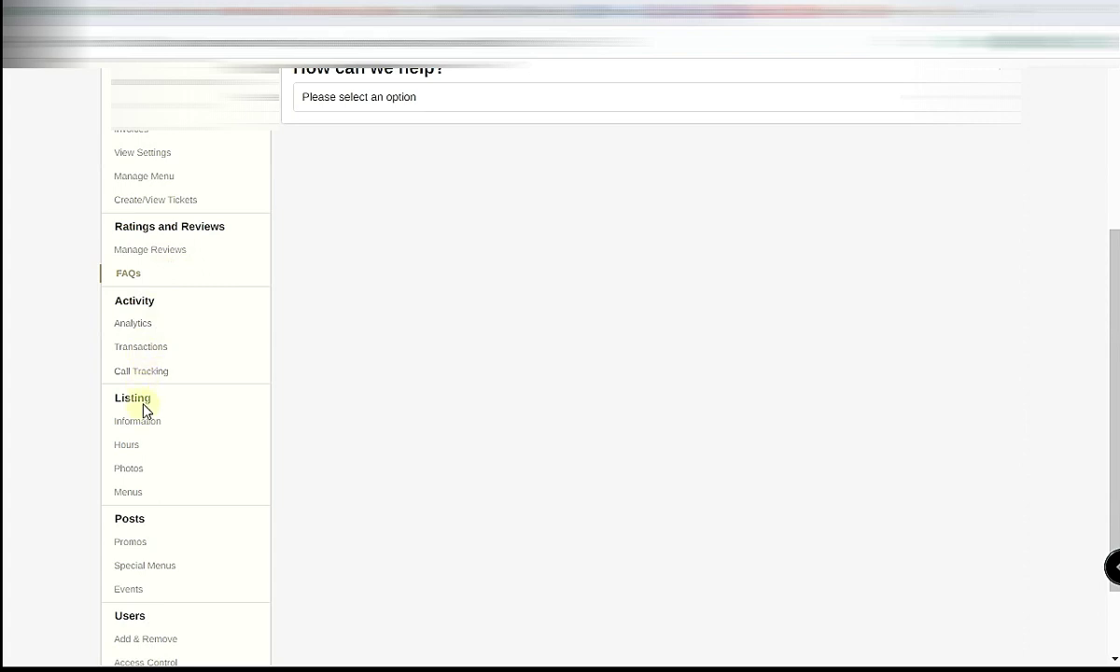
{"action": "scroll", "coordinate": [147, 410], "scroll_direction": "down", "scroll_amount": 1}
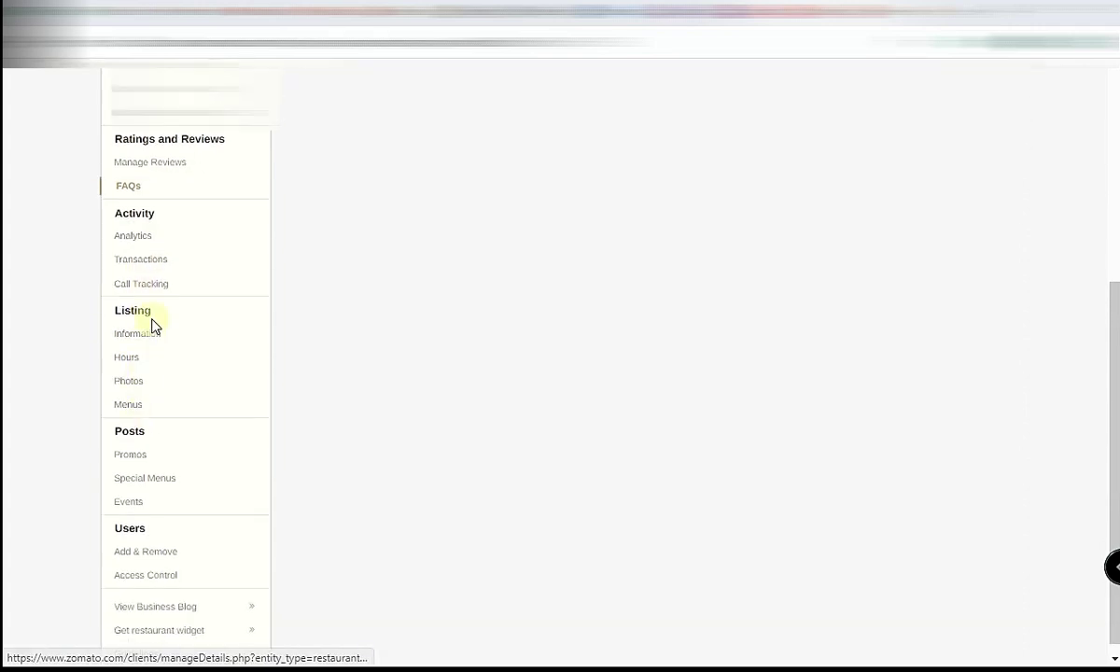
- Read through the Your Restaurant Details listing, including City Mumbai, then go to Opening Hours
{"action": "left_click", "coordinate": [151, 336]}
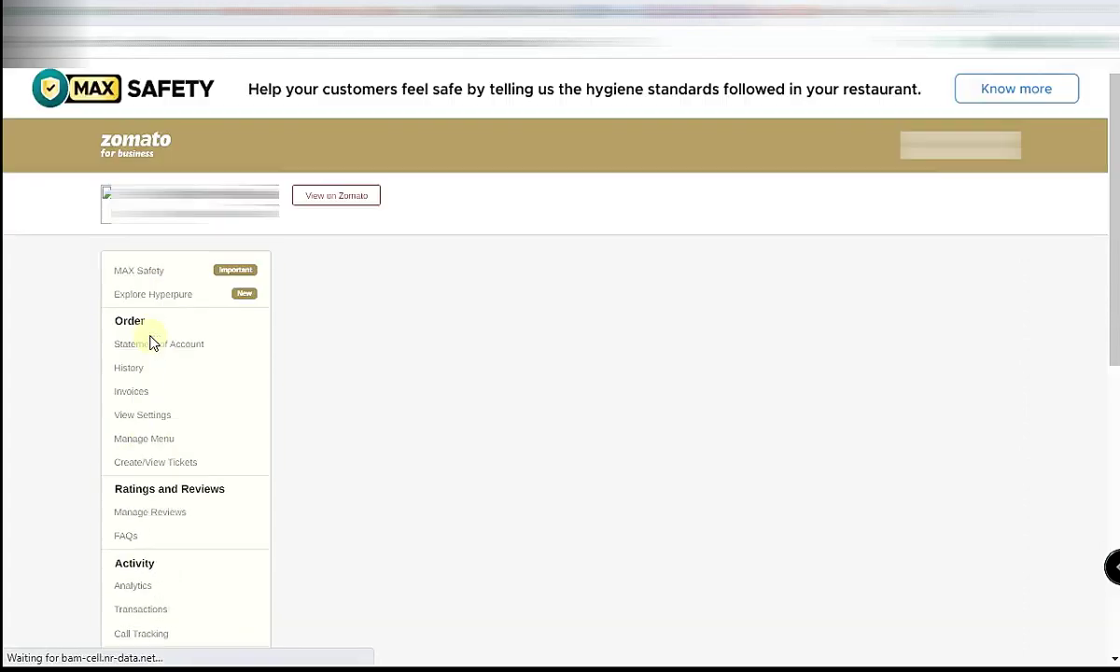
{"action": "scroll", "coordinate": [60, 429], "scroll_direction": "down", "scroll_amount": 1}
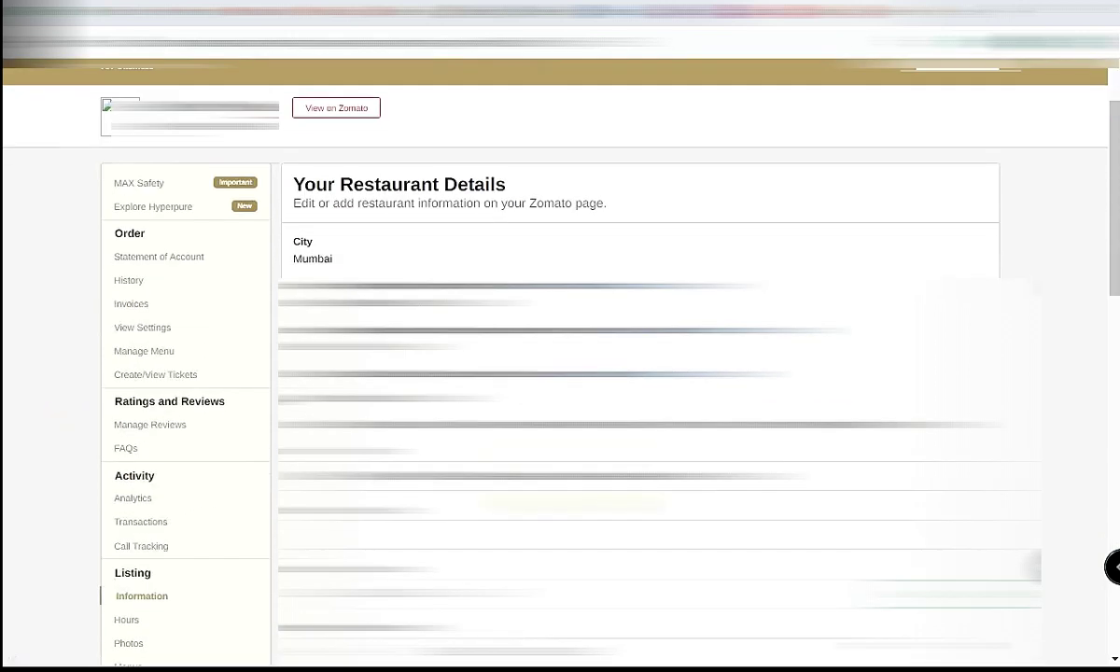
{"action": "scroll", "coordinate": [559, 373], "scroll_direction": "down", "scroll_amount": 1}
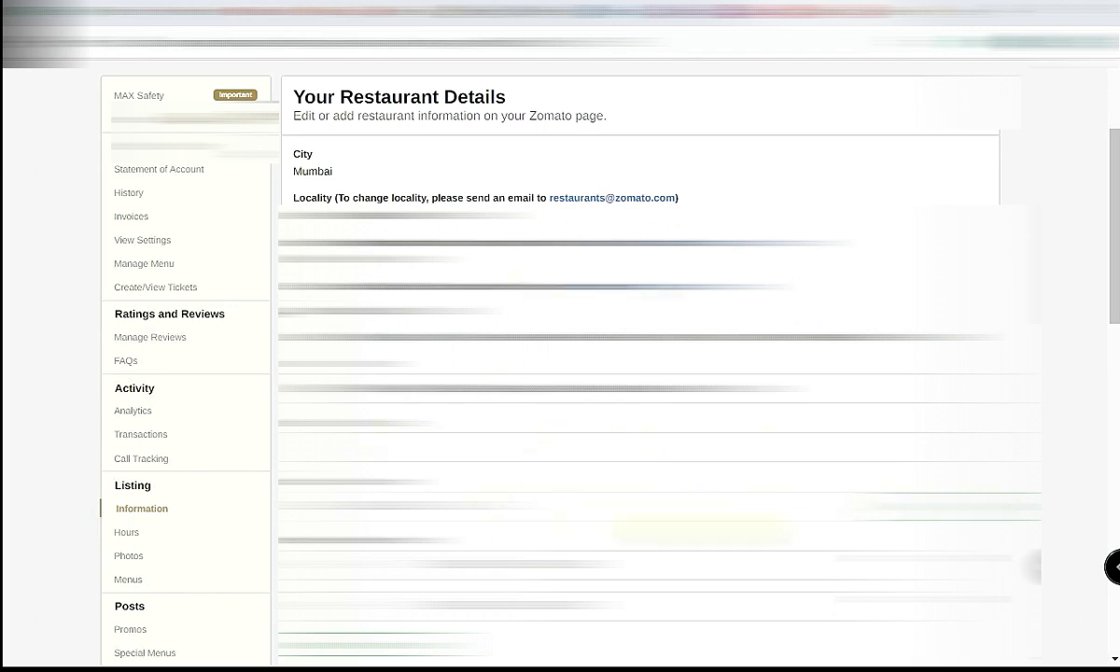
{"action": "scroll", "coordinate": [560, 373], "scroll_direction": "down", "scroll_amount": 2}
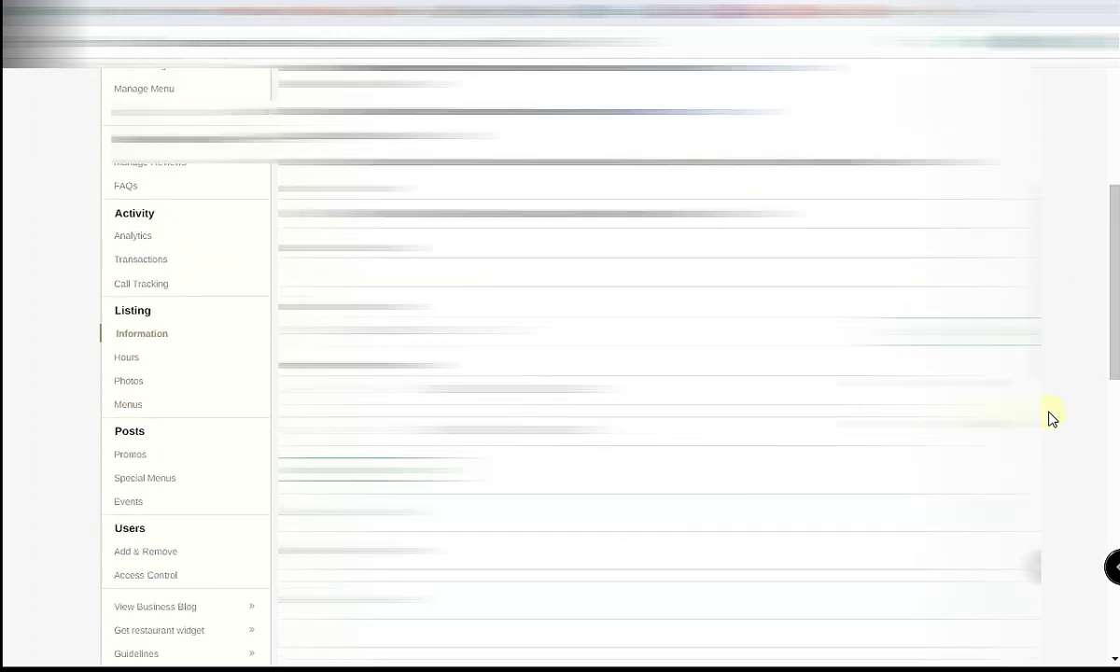
{"action": "scroll", "coordinate": [1052, 418], "scroll_direction": "down", "scroll_amount": 5}
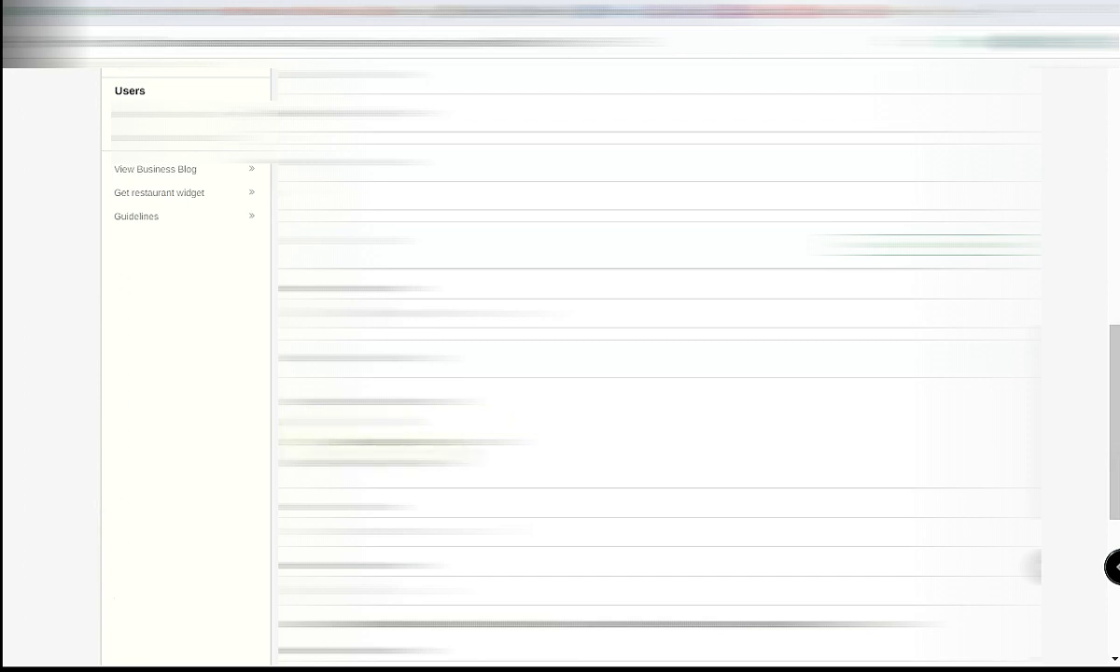
{"action": "scroll", "coordinate": [654, 373], "scroll_direction": "down", "scroll_amount": 2}
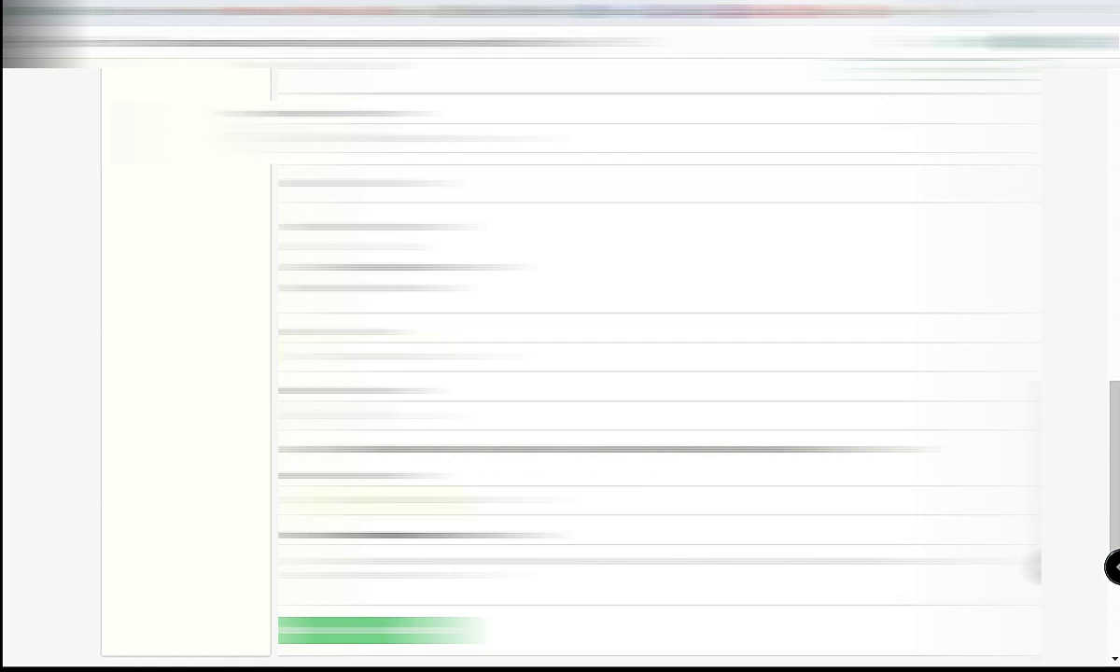
{"action": "scroll", "coordinate": [653, 374], "scroll_direction": "down", "scroll_amount": 1}
{"action": "scroll", "coordinate": [654, 373], "scroll_direction": "up", "scroll_amount": 5}
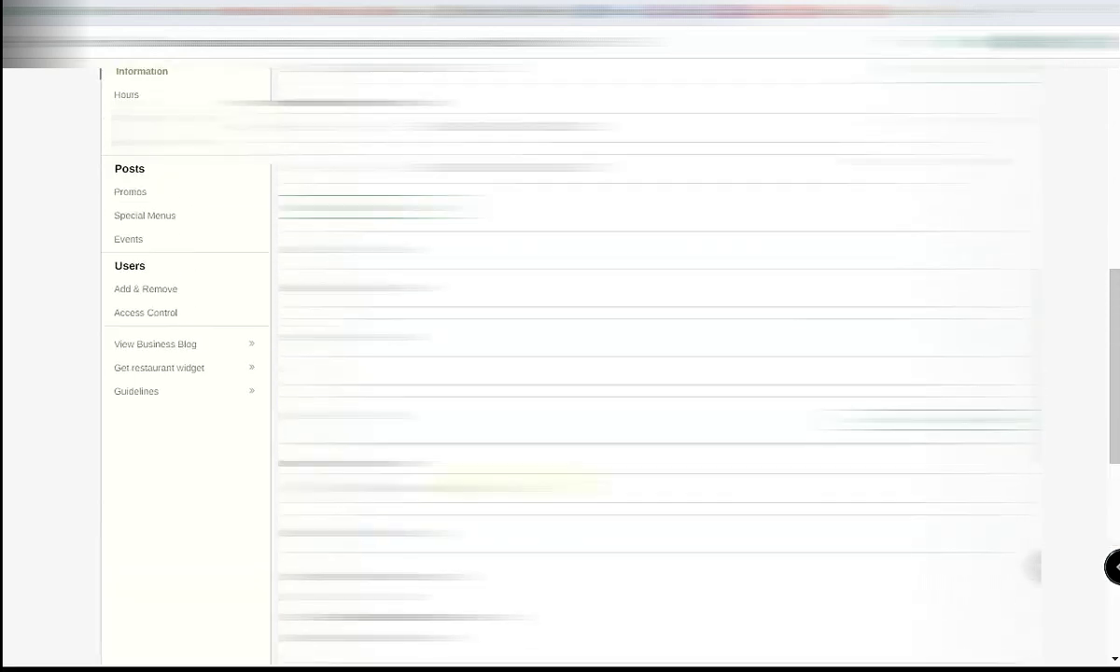
{"action": "scroll", "coordinate": [653, 373], "scroll_direction": "up", "scroll_amount": 2}
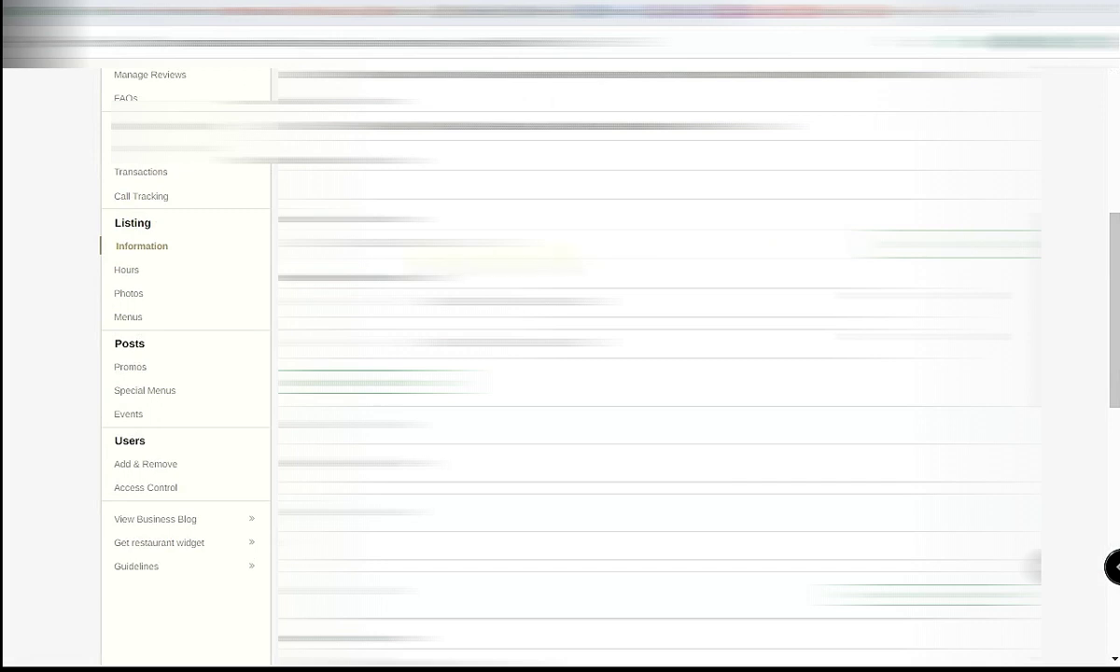
{"action": "scroll", "coordinate": [653, 373], "scroll_direction": "up", "scroll_amount": 1}
{"action": "scroll", "coordinate": [653, 373], "scroll_direction": "up", "scroll_amount": 2}
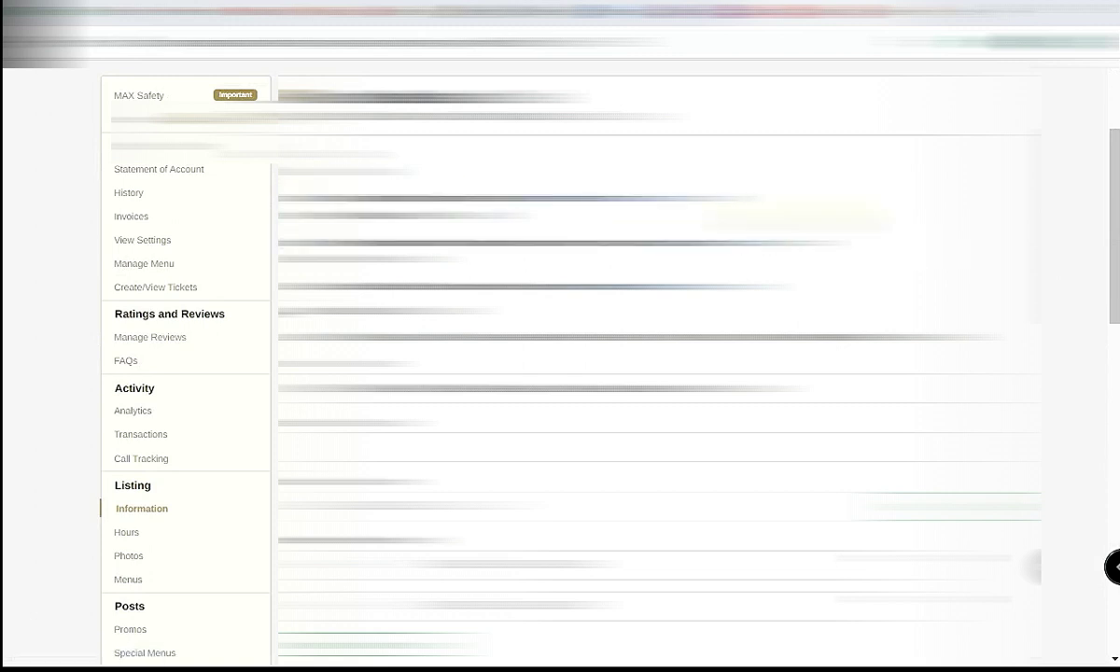
{"action": "left_click", "coordinate": [133, 394]}
- Review the restaurant's daily 13:00–21:00 opening hours
{"action": "scroll", "coordinate": [94, 485], "scroll_direction": "down", "scroll_amount": 1}
{"action": "left_click", "coordinate": [130, 446]}
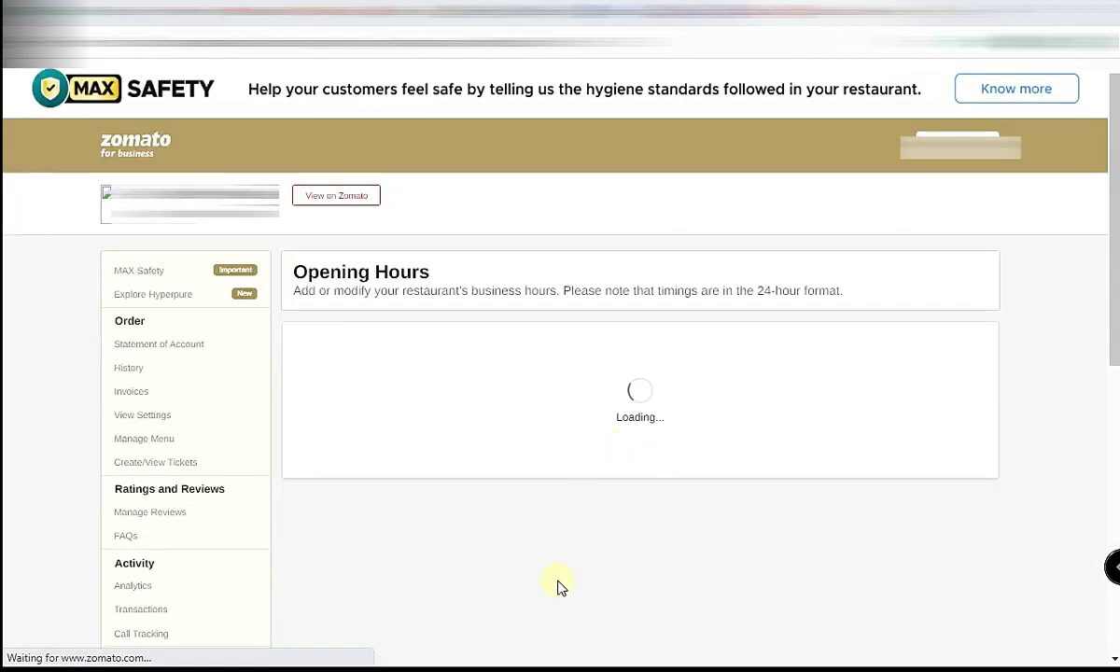
{"action": "scroll", "coordinate": [1070, 388], "scroll_direction": "down", "scroll_amount": 1}
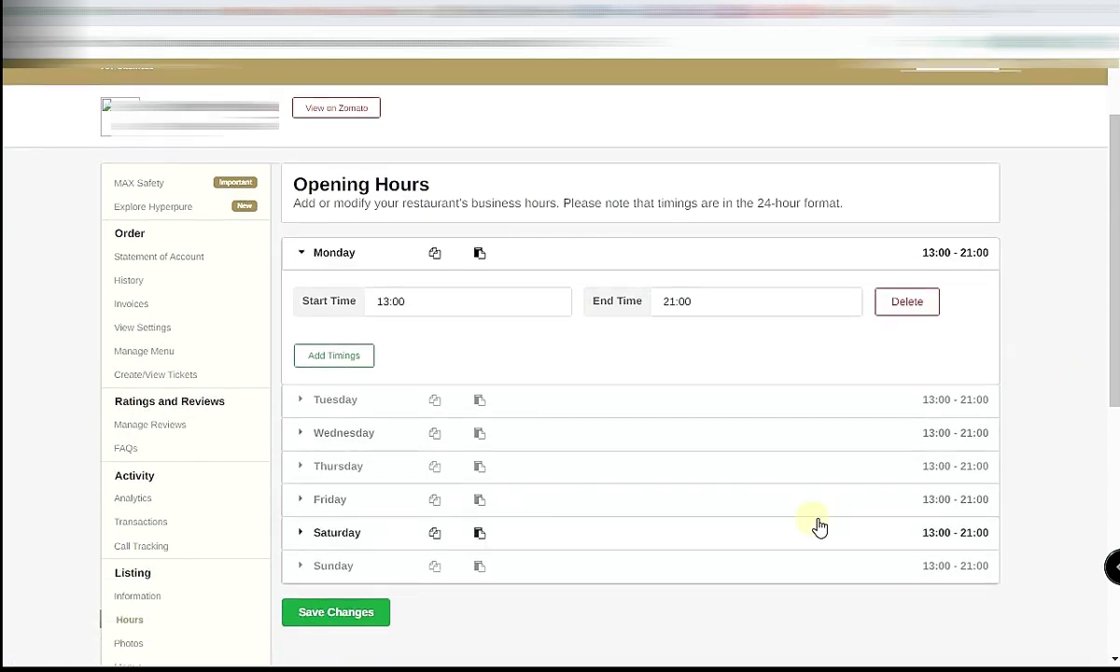
{"action": "scroll", "coordinate": [140, 480], "scroll_direction": "down", "scroll_amount": 1}
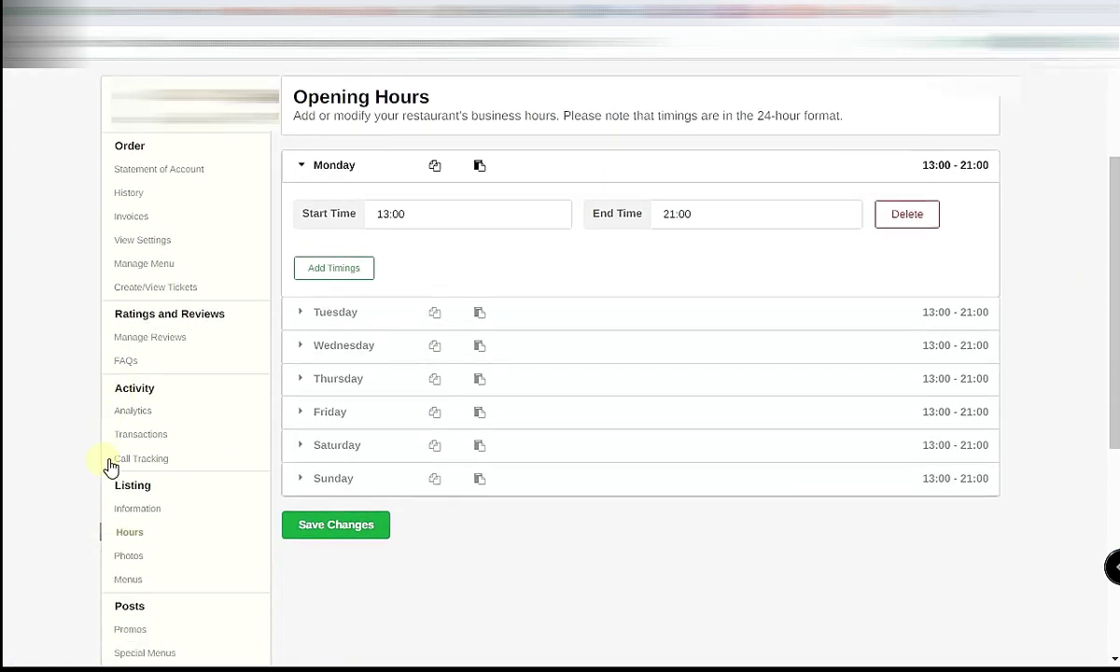
{"action": "scroll", "coordinate": [180, 499], "scroll_direction": "down", "scroll_amount": 1}
- Browse the menu-photo page with its empty Bar, Delivery and Dinner sections
{"action": "left_click", "coordinate": [130, 469]}
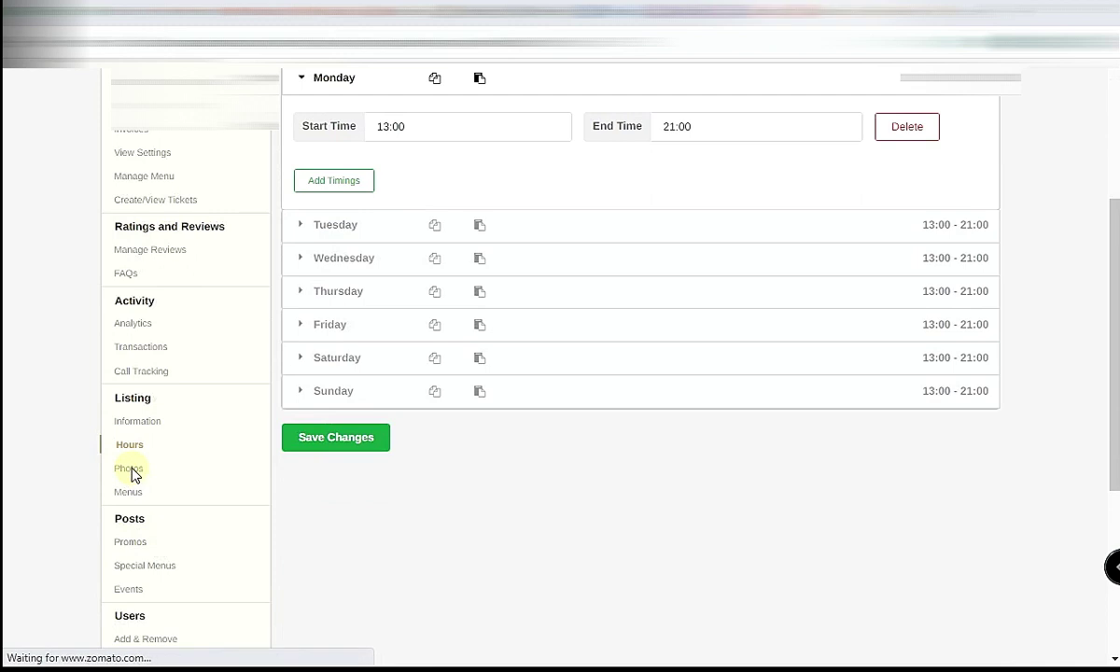
{"action": "scroll", "coordinate": [989, 405], "scroll_direction": "down", "scroll_amount": 2}
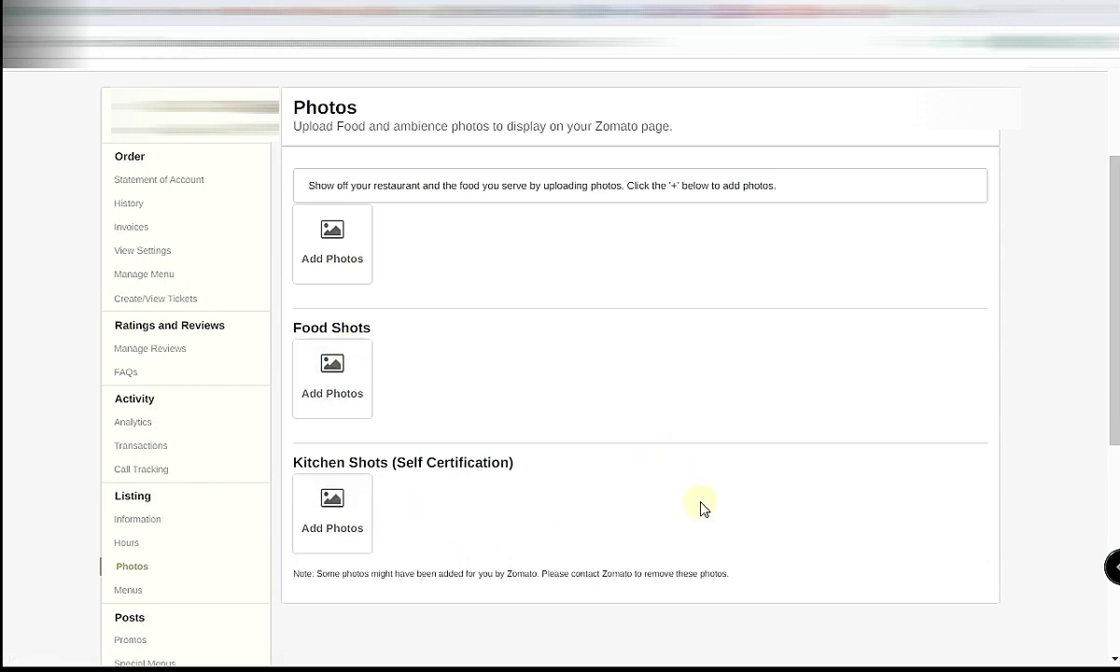
{"action": "scroll", "coordinate": [625, 494], "scroll_direction": "down", "scroll_amount": 2}
- Open the Menus page and mark the first Food menu photo for removal
{"action": "left_click", "coordinate": [130, 417]}
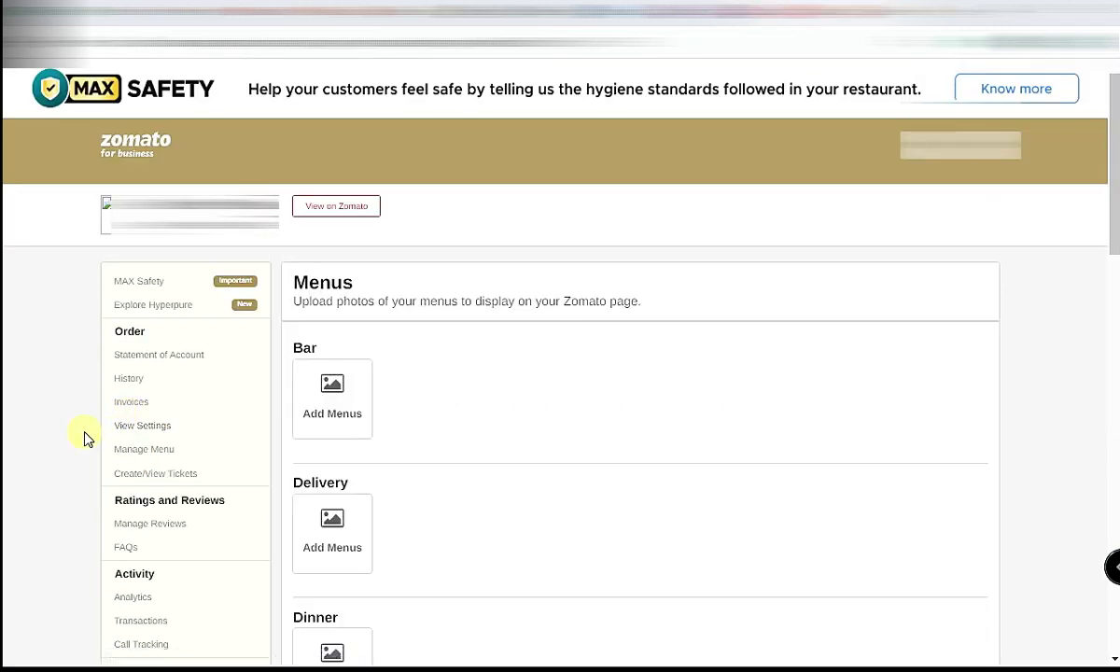
{"action": "scroll", "coordinate": [867, 364], "scroll_direction": "down", "scroll_amount": 4}
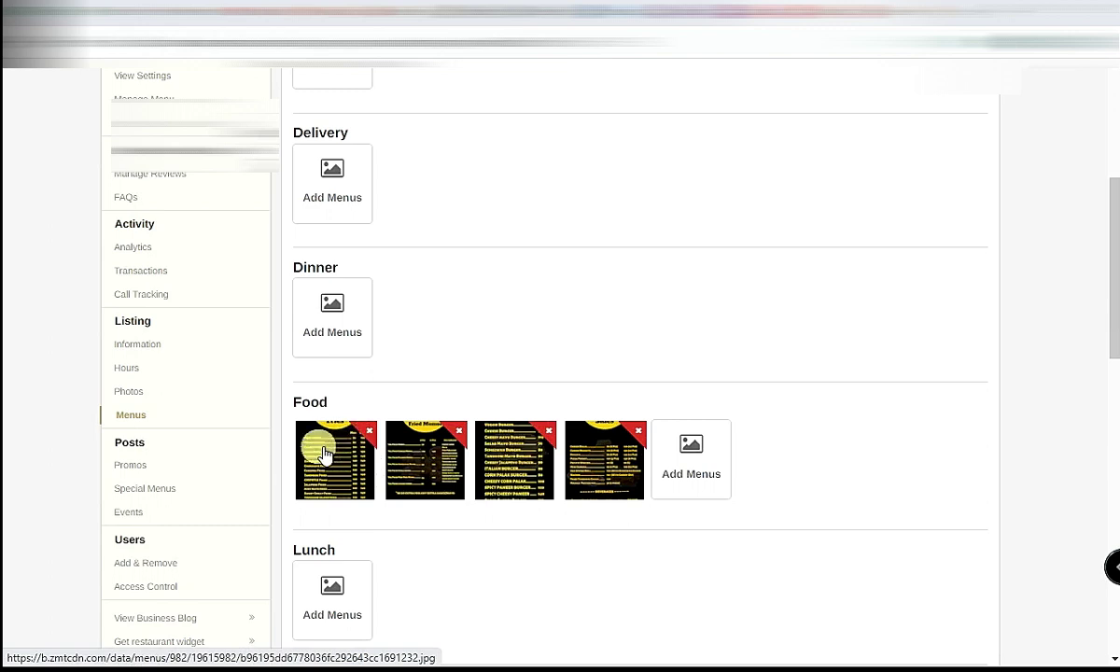
{"action": "left_click", "coordinate": [371, 435]}
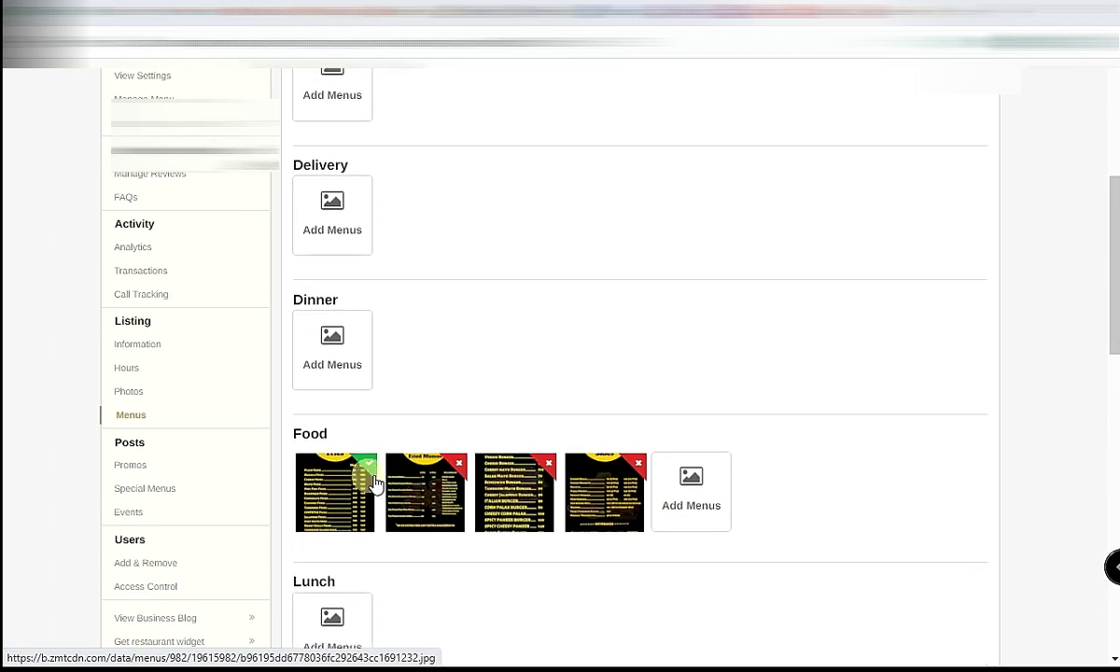
{"action": "scroll", "coordinate": [453, 520], "scroll_direction": "down", "scroll_amount": 9}
{"action": "scroll", "coordinate": [542, 588], "scroll_direction": "down", "scroll_amount": 2}
{"action": "scroll", "coordinate": [550, 575], "scroll_direction": "up", "scroll_amount": 10}
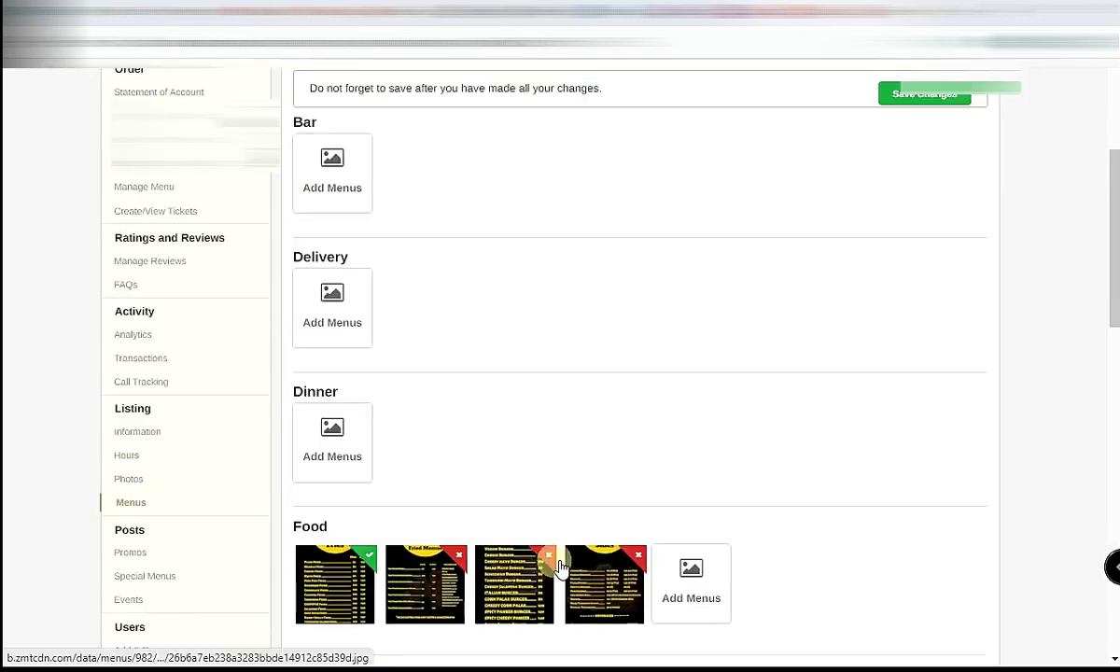
- Save the Menus page and review the categories: four Food photos, the others empty
{"action": "left_click", "coordinate": [930, 100]}
{"action": "scroll", "coordinate": [470, 437], "scroll_direction": "down", "scroll_amount": 2}
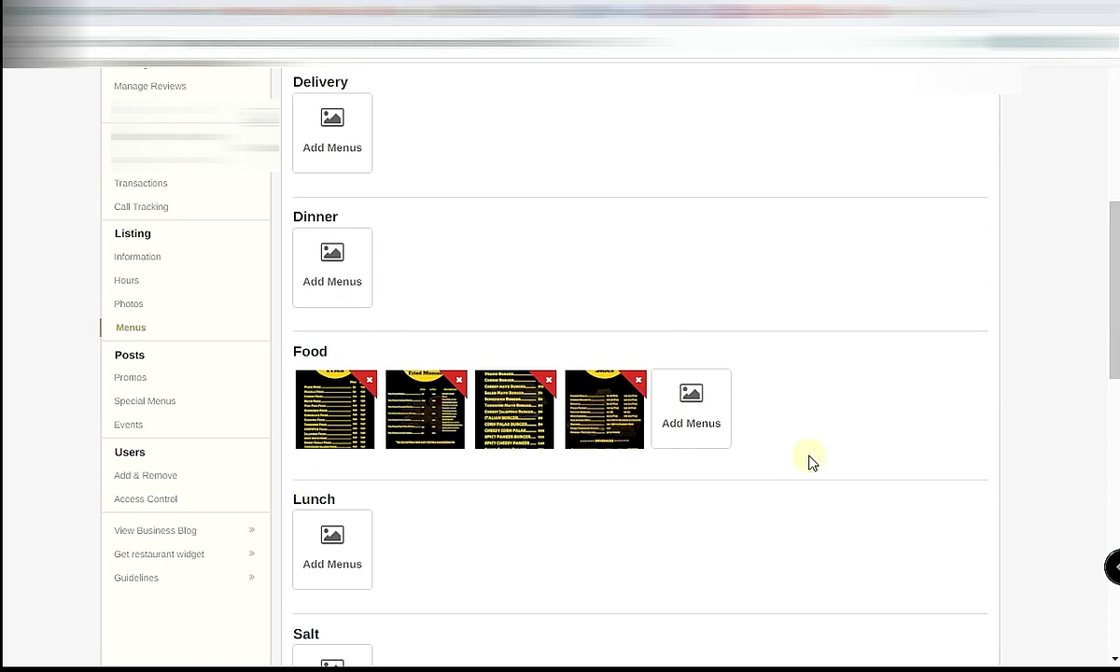
{"action": "scroll", "coordinate": [626, 415], "scroll_direction": "down", "scroll_amount": 7}
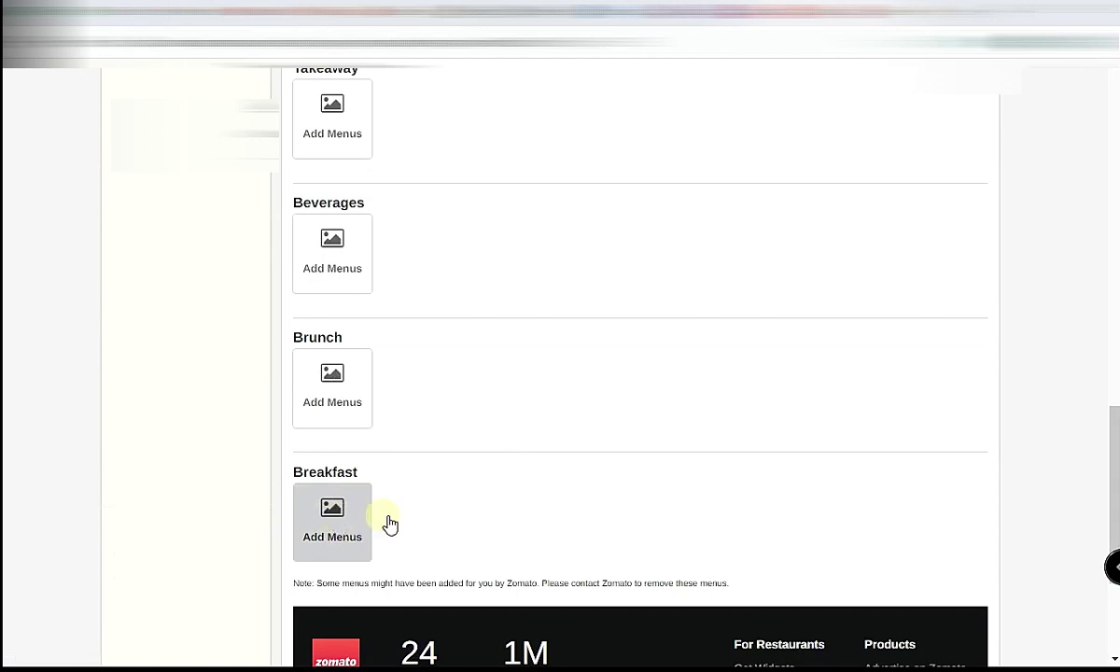
{"action": "scroll", "coordinate": [353, 467], "scroll_direction": "up", "scroll_amount": 3}
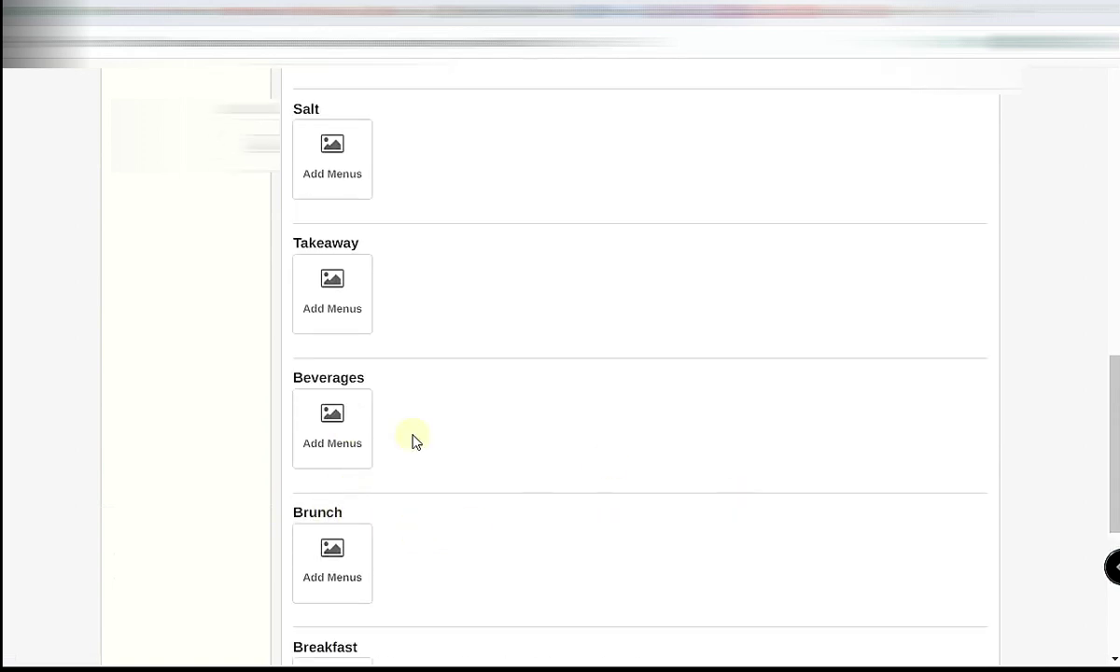
{"action": "scroll", "coordinate": [531, 467], "scroll_direction": "up", "scroll_amount": 3}
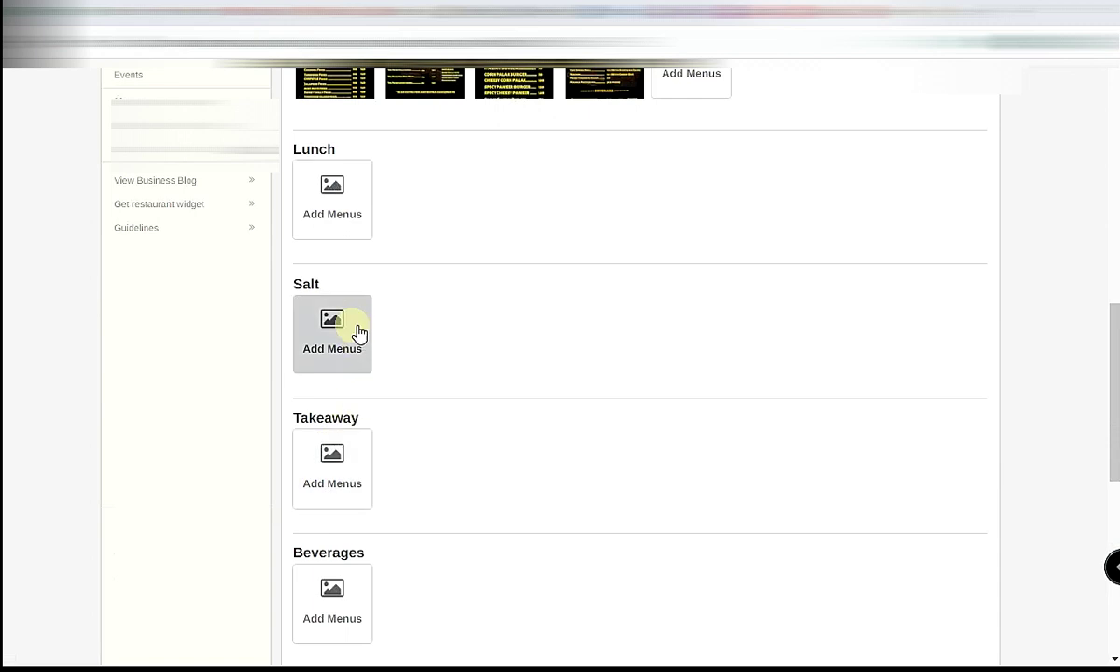
{"action": "scroll", "coordinate": [494, 482], "scroll_direction": "up", "scroll_amount": 10}
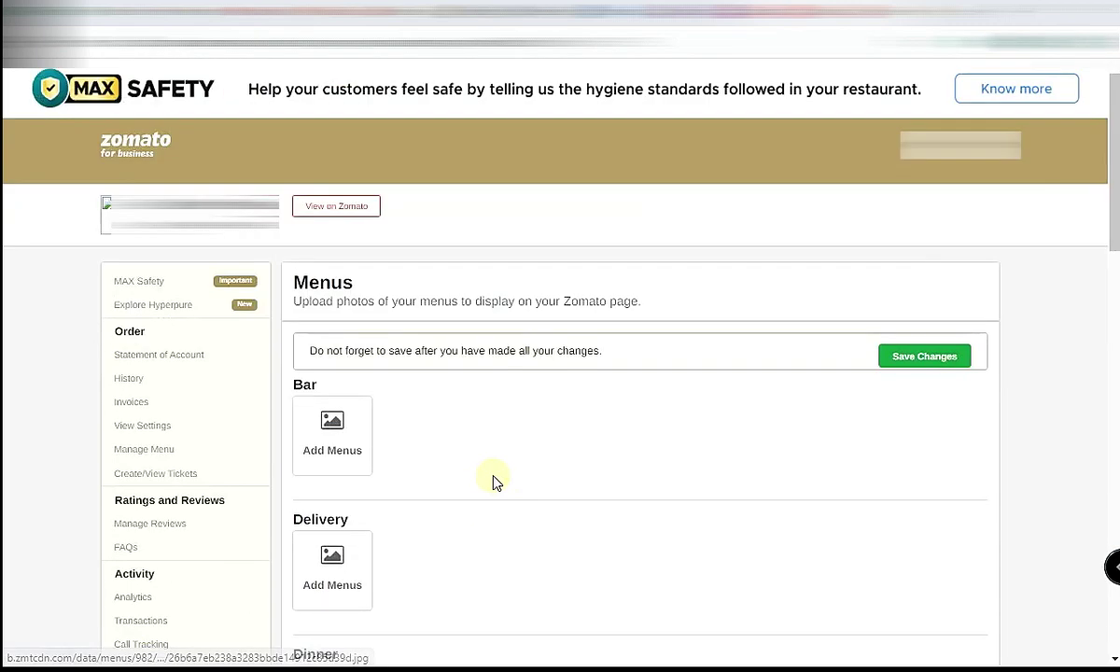
{"action": "scroll", "coordinate": [560, 477], "scroll_direction": "down", "scroll_amount": 4}
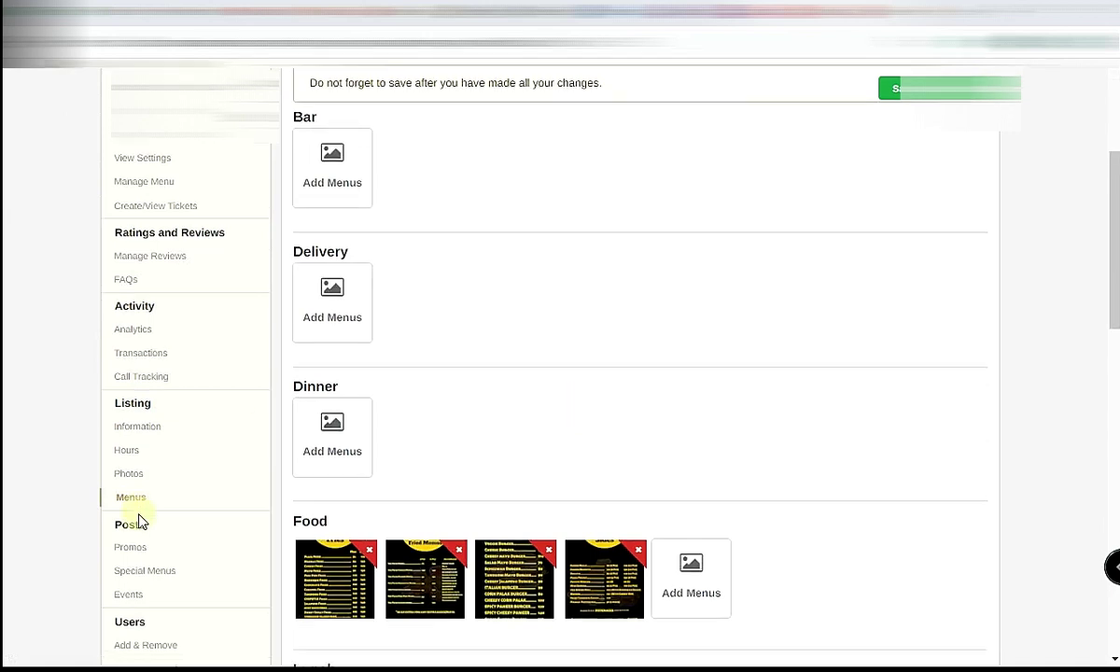
{"action": "scroll", "coordinate": [139, 504], "scroll_direction": "down", "scroll_amount": 1}
- Start a new promo from Promos, glancing at the Other options before returning to Discount
{"action": "left_click", "coordinate": [141, 466]}
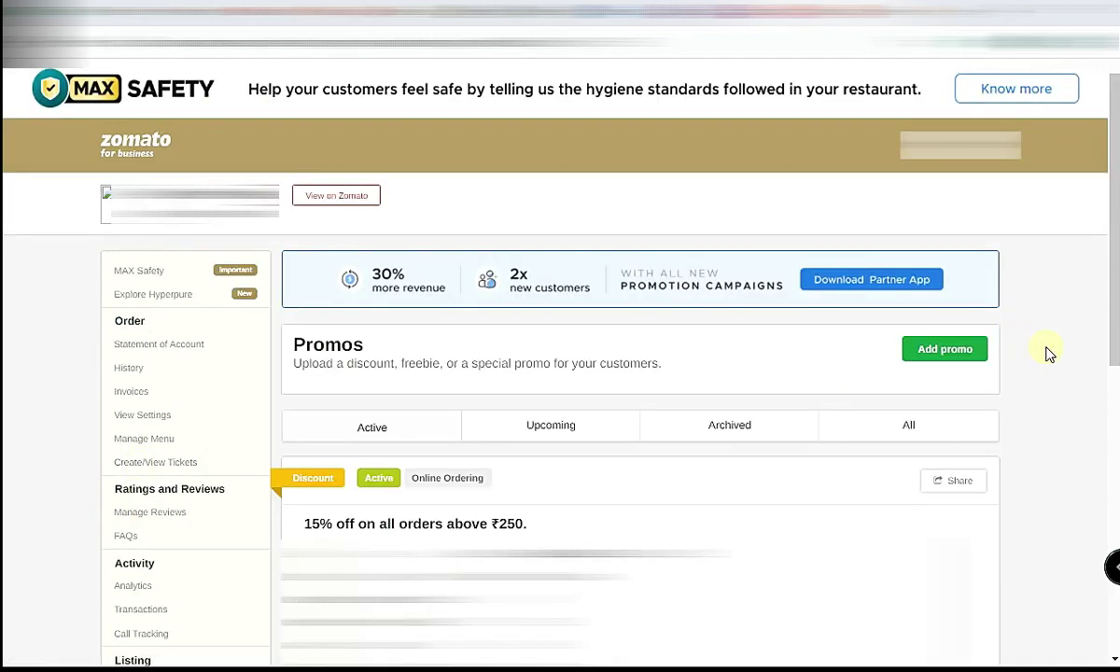
{"action": "scroll", "coordinate": [777, 354], "scroll_direction": "down", "scroll_amount": 5}
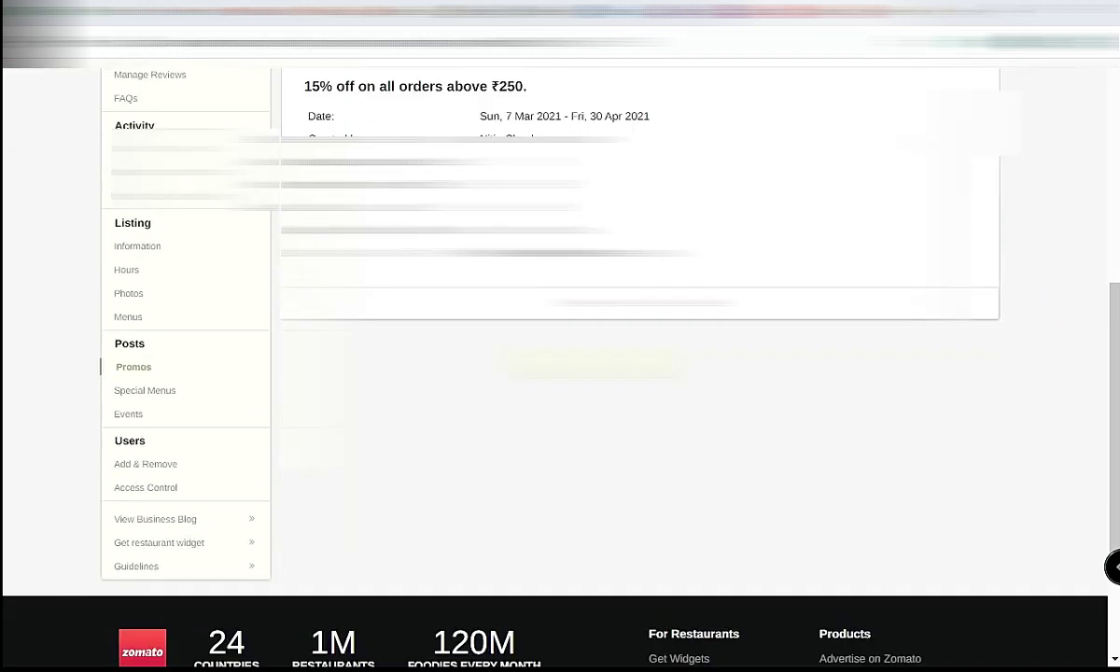
{"action": "scroll", "coordinate": [1012, 405], "scroll_direction": "up", "scroll_amount": 3}
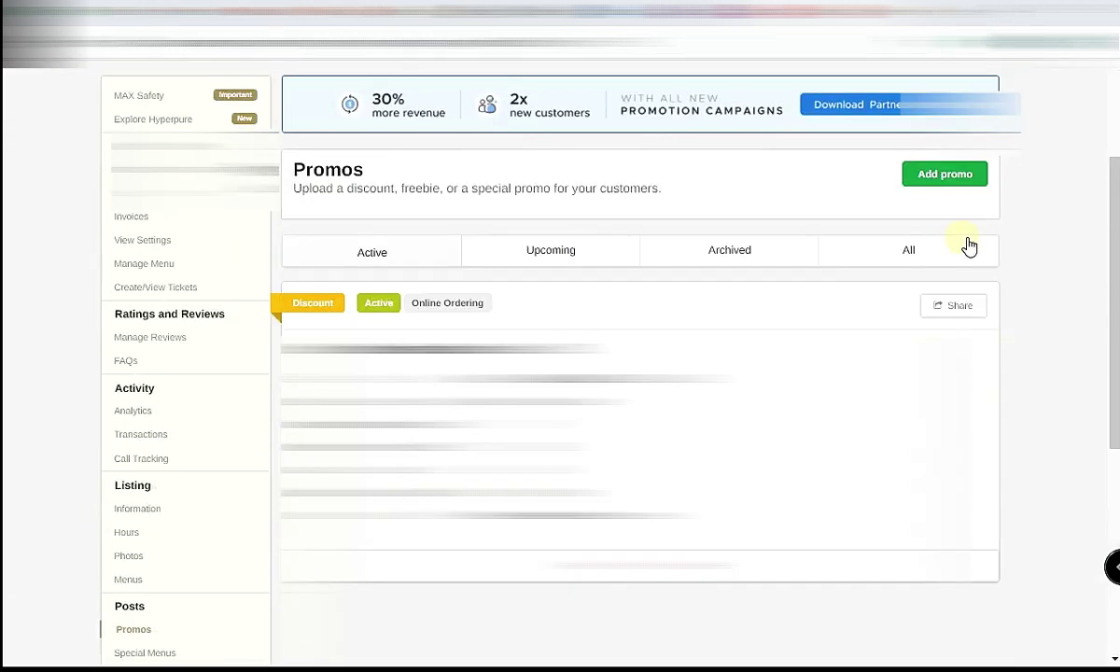
{"action": "left_click", "coordinate": [953, 176]}
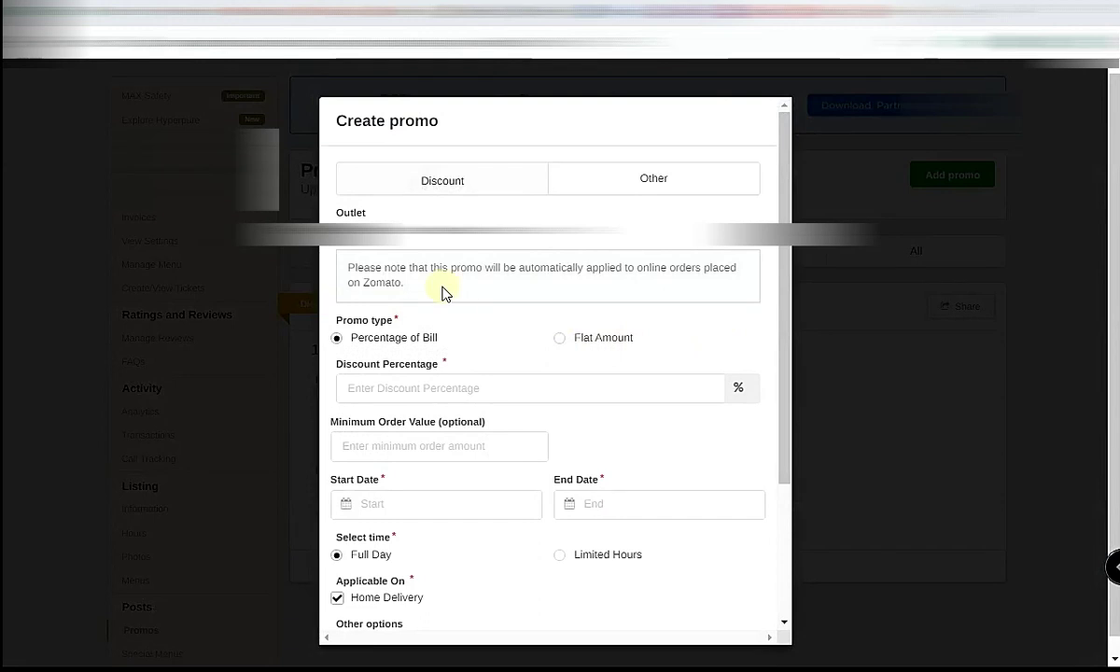
{"action": "left_click", "coordinate": [660, 177]}
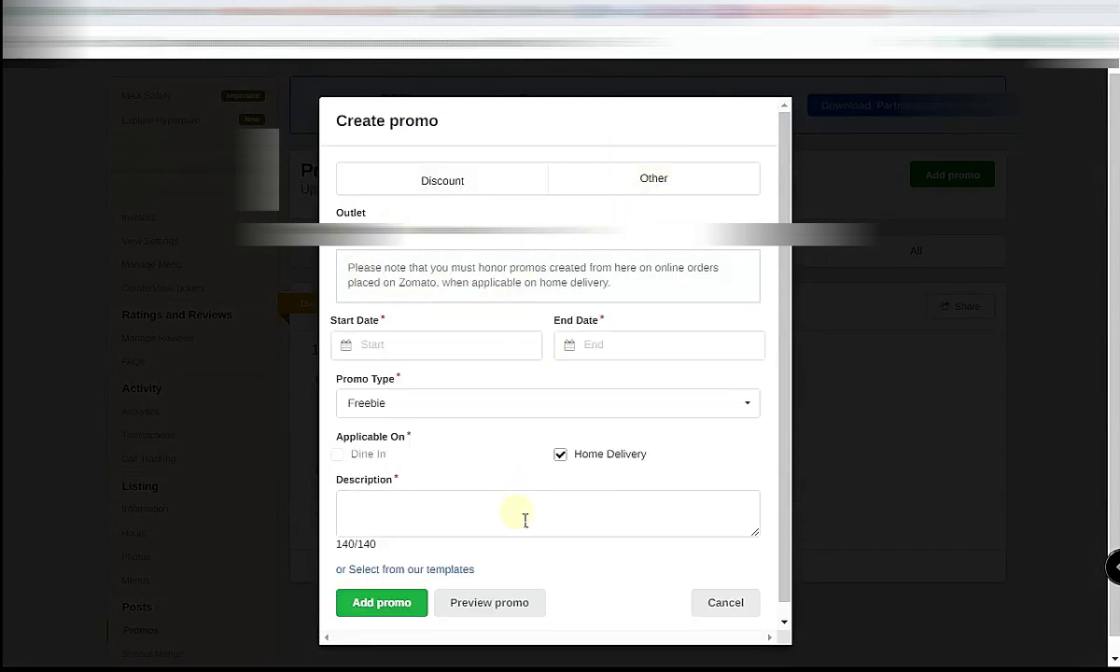
{"action": "left_click", "coordinate": [462, 185]}
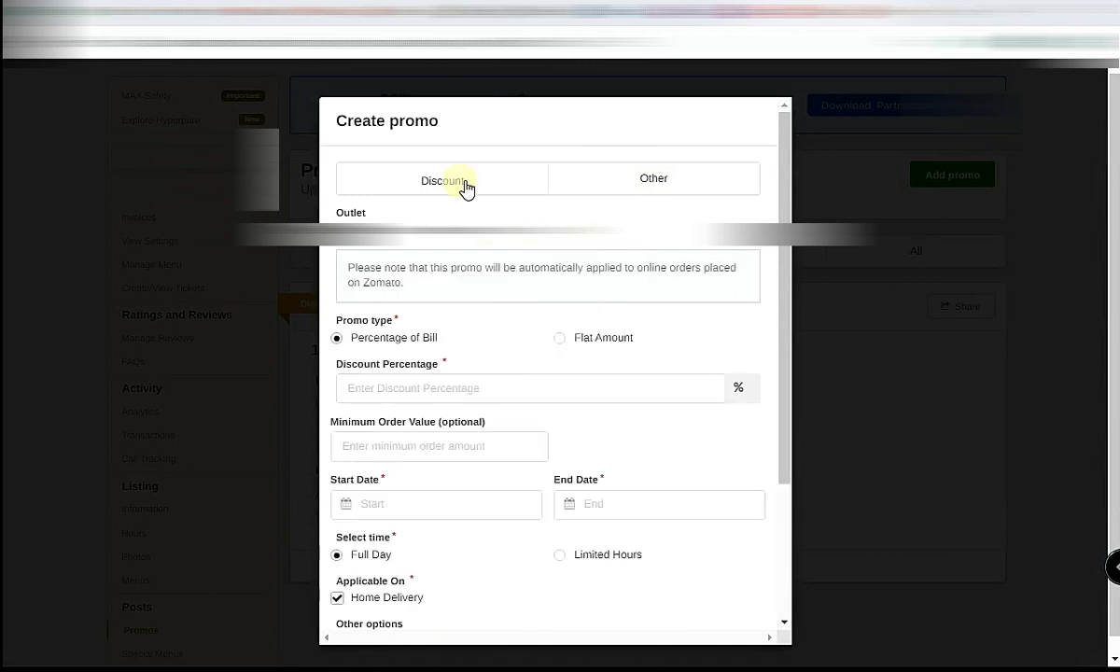
- Try a Flat Amount discount, settle on Percentage of Bill, and preview the promo
{"action": "scroll", "coordinate": [465, 332], "scroll_direction": "down", "scroll_amount": 3}
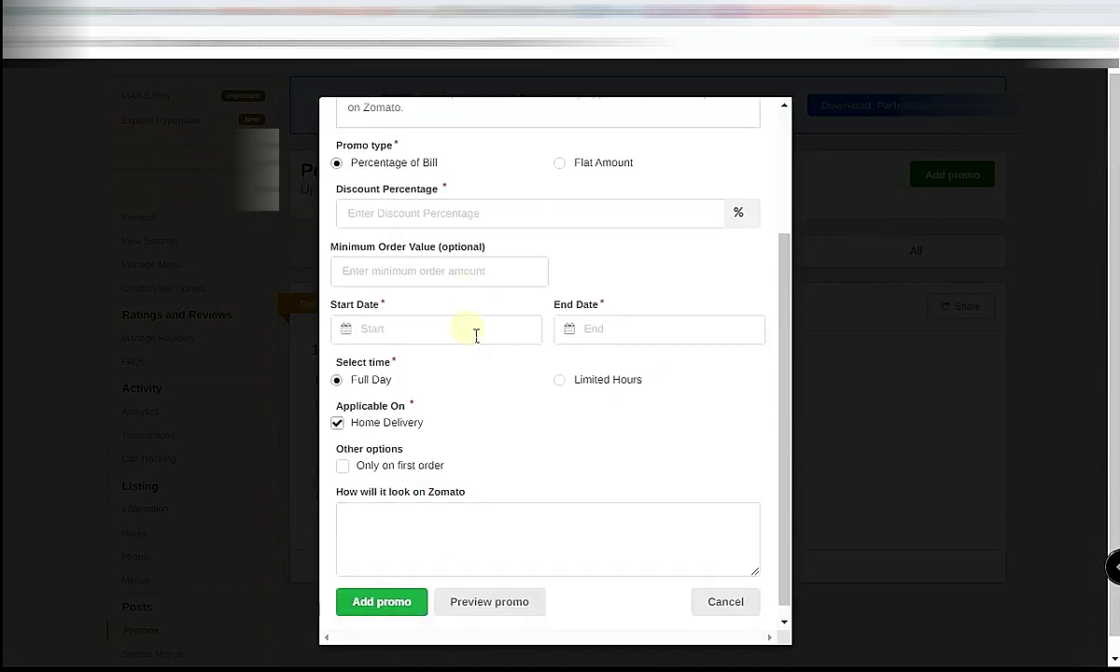
{"action": "left_click", "coordinate": [455, 214]}
{"action": "left_click", "coordinate": [411, 170]}
{"action": "left_click", "coordinate": [560, 165]}
{"action": "left_click", "coordinate": [574, 228]}
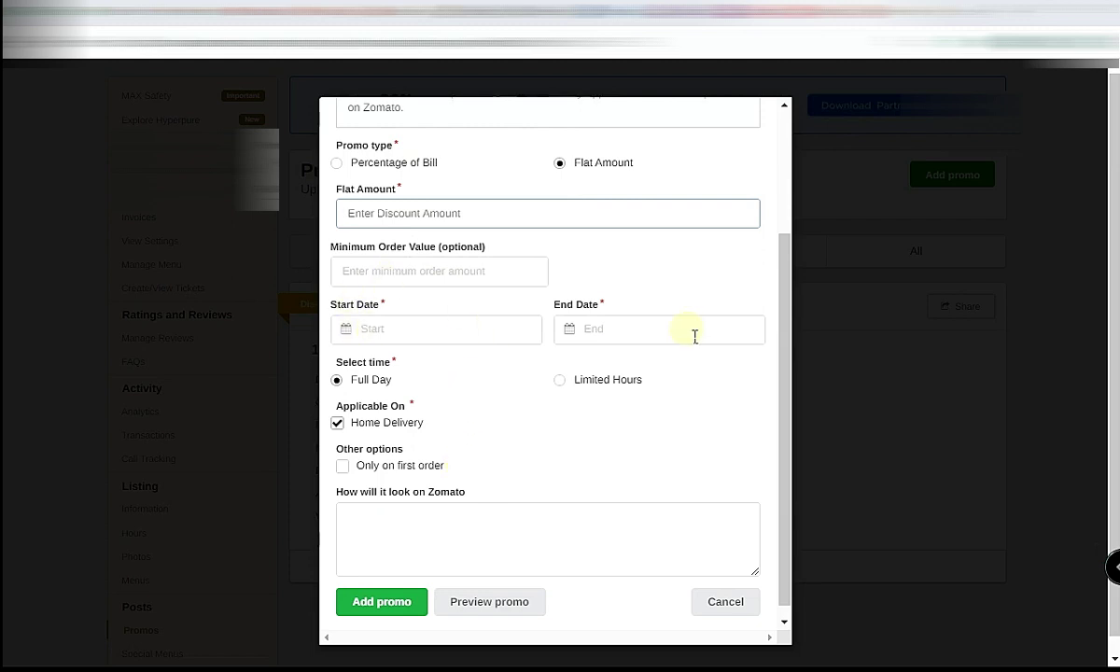
{"action": "left_click", "coordinate": [338, 164]}
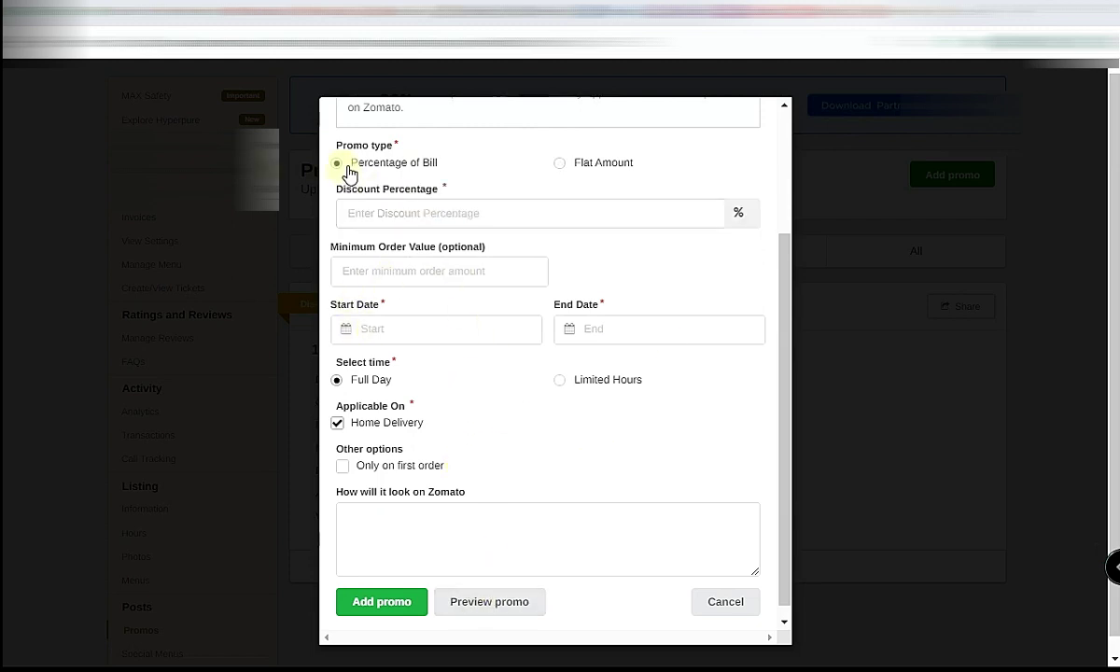
{"action": "scroll", "coordinate": [512, 602], "scroll_direction": "down", "scroll_amount": 1}
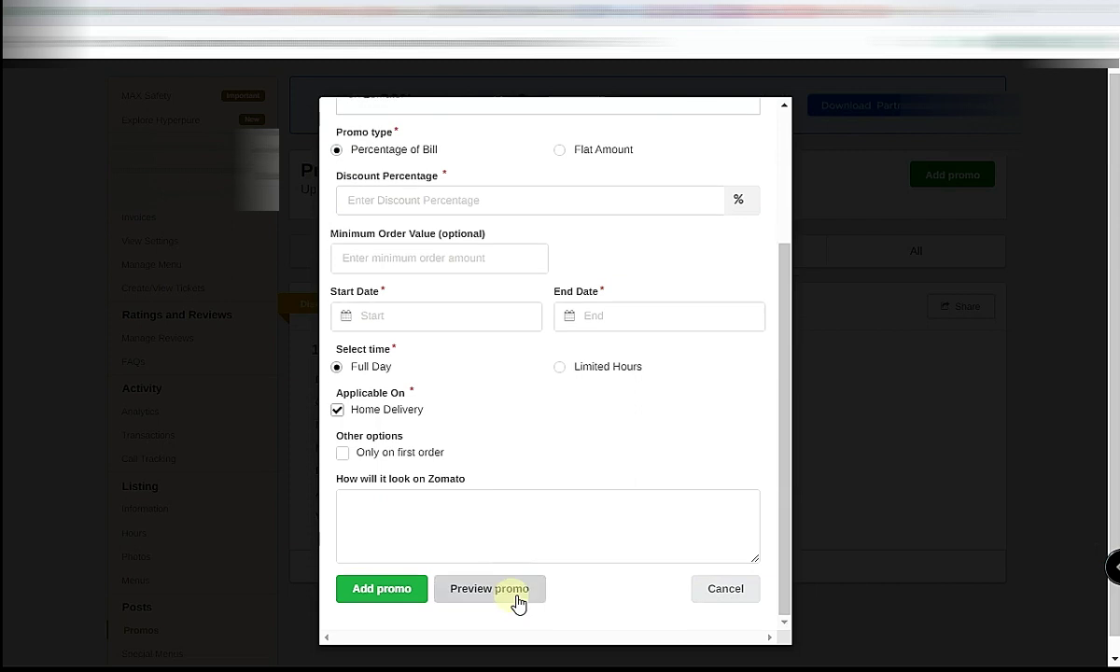
{"action": "left_click", "coordinate": [518, 597]}
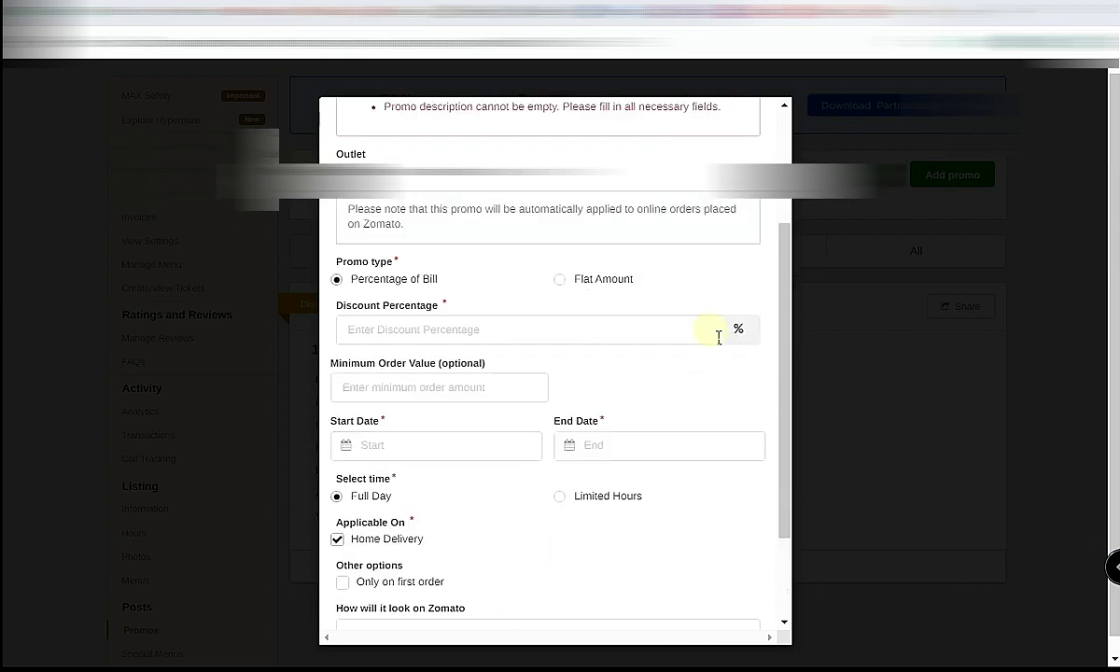
{"action": "scroll", "coordinate": [676, 420], "scroll_direction": "down", "scroll_amount": 3}
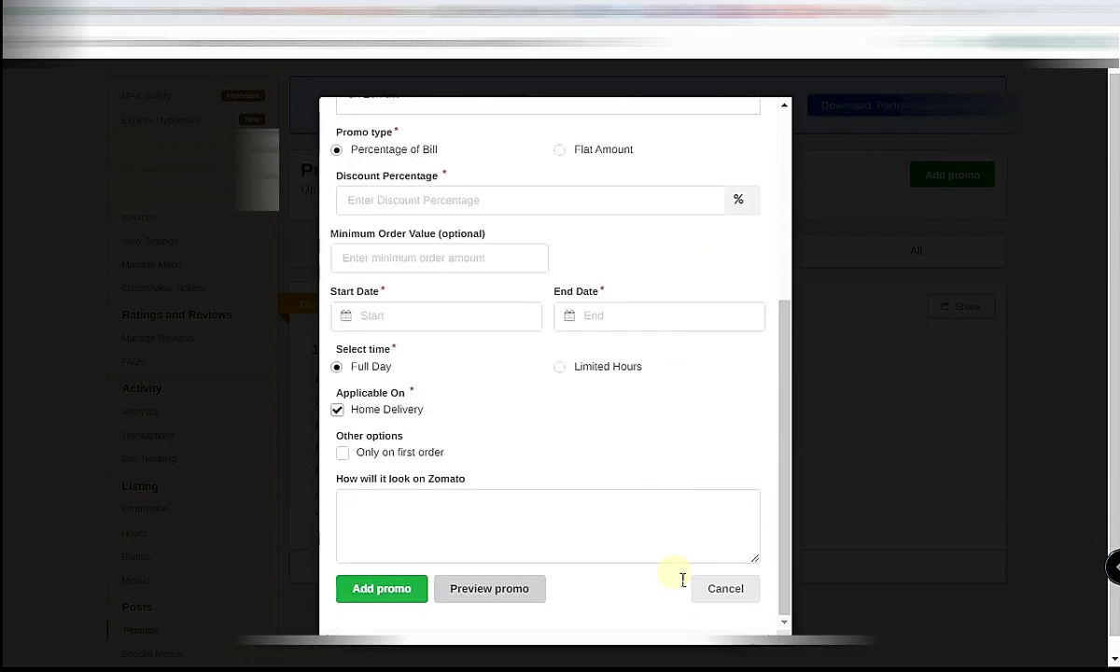
- Discard the new promo form and return to the Promos list
{"action": "left_click", "coordinate": [736, 592]}
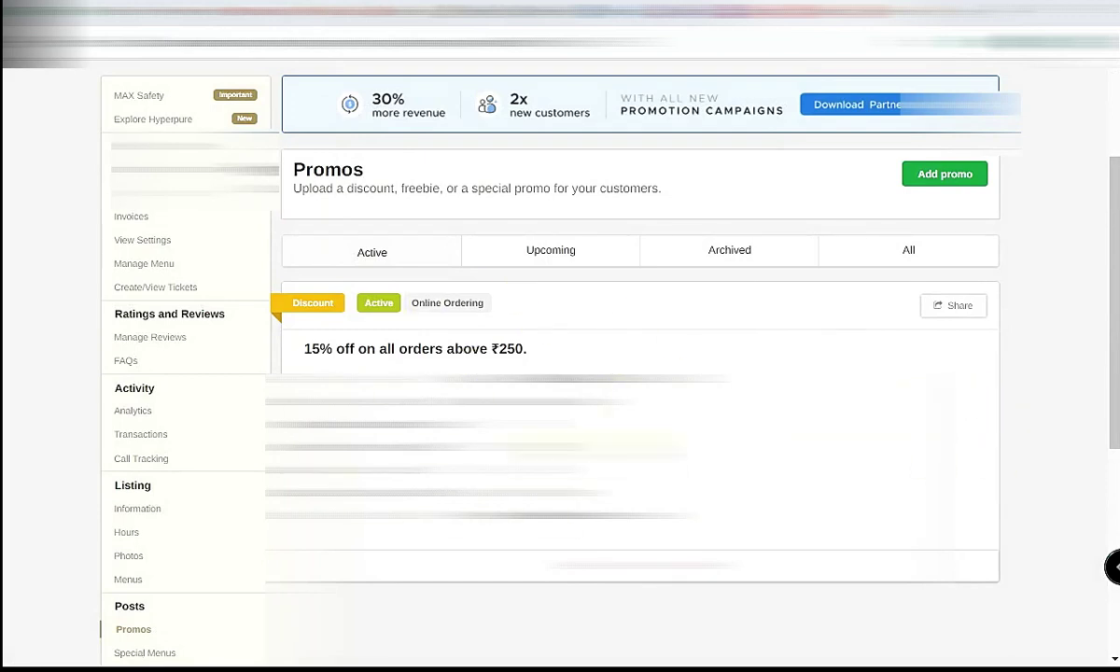
{"action": "left_click_drag", "start_coordinate": [325, 360], "coordinate": [541, 347]}
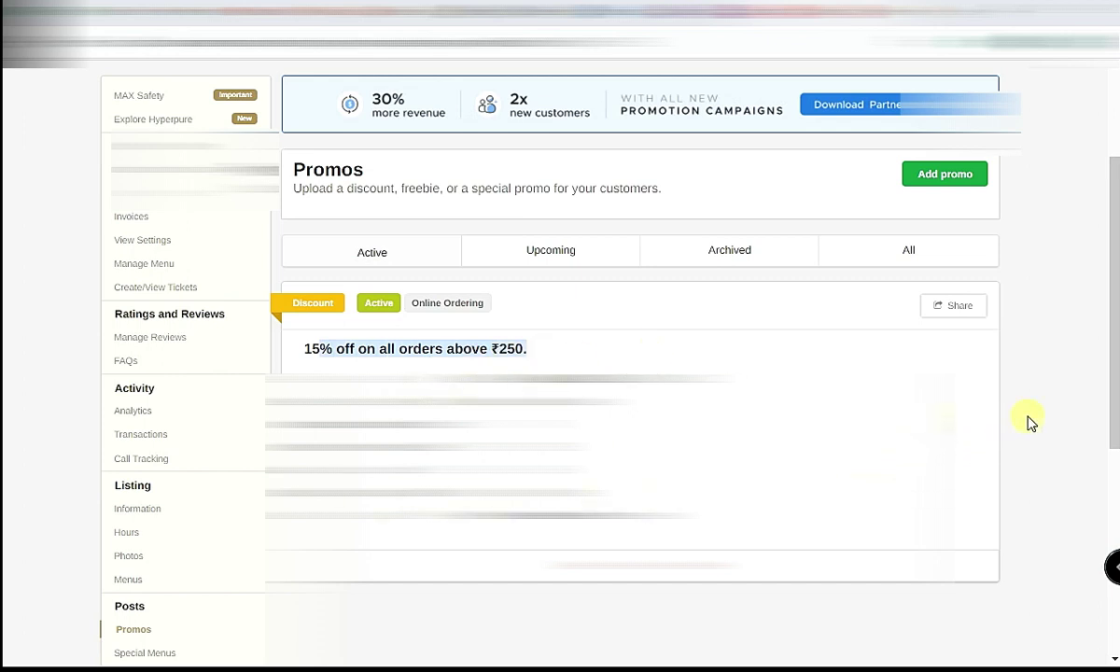
{"action": "left_click", "coordinate": [315, 377]}
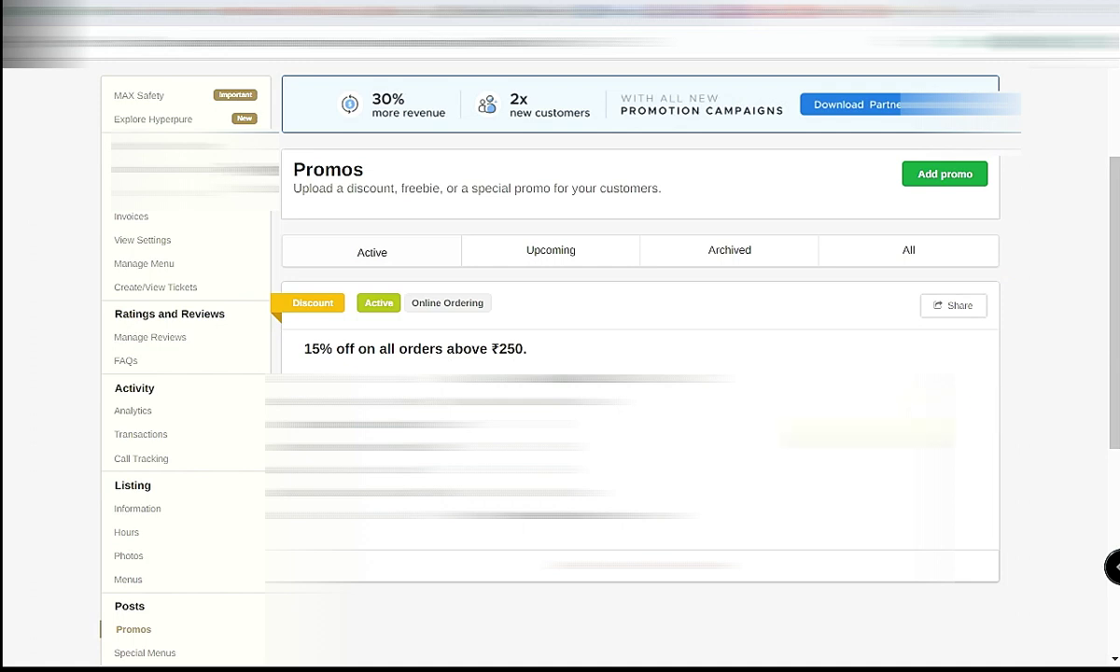
- Check the Upcoming and Archived promo tabs for any other promos
{"action": "left_click", "coordinate": [572, 257]}
{"action": "left_click", "coordinate": [730, 426]}
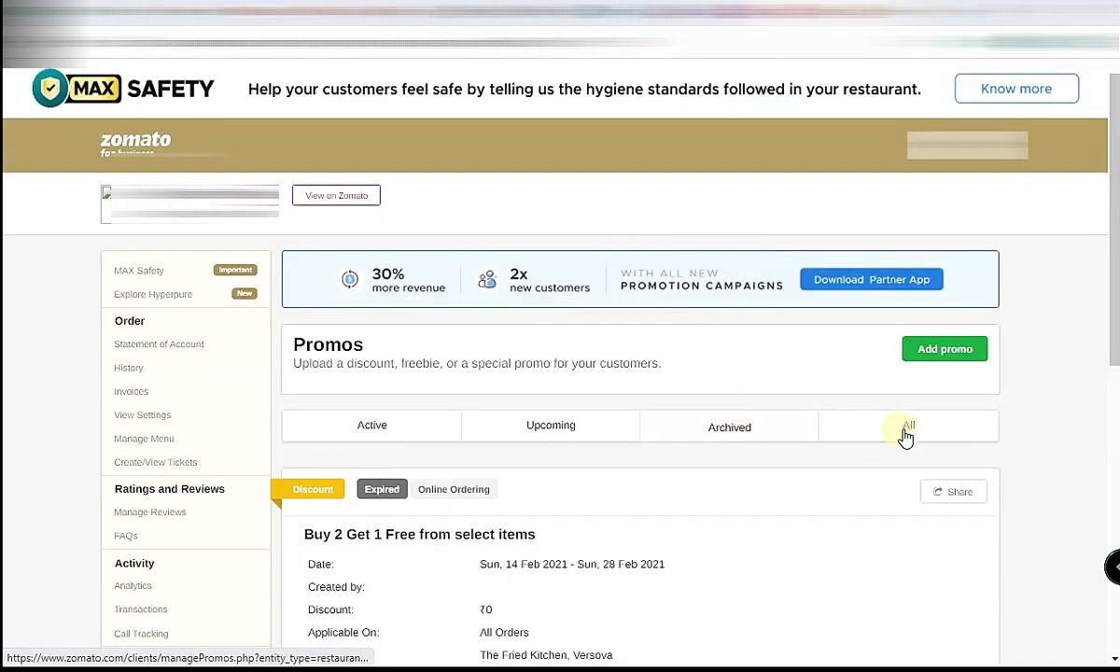
{"action": "scroll", "coordinate": [822, 490], "scroll_direction": "down", "scroll_amount": 5}
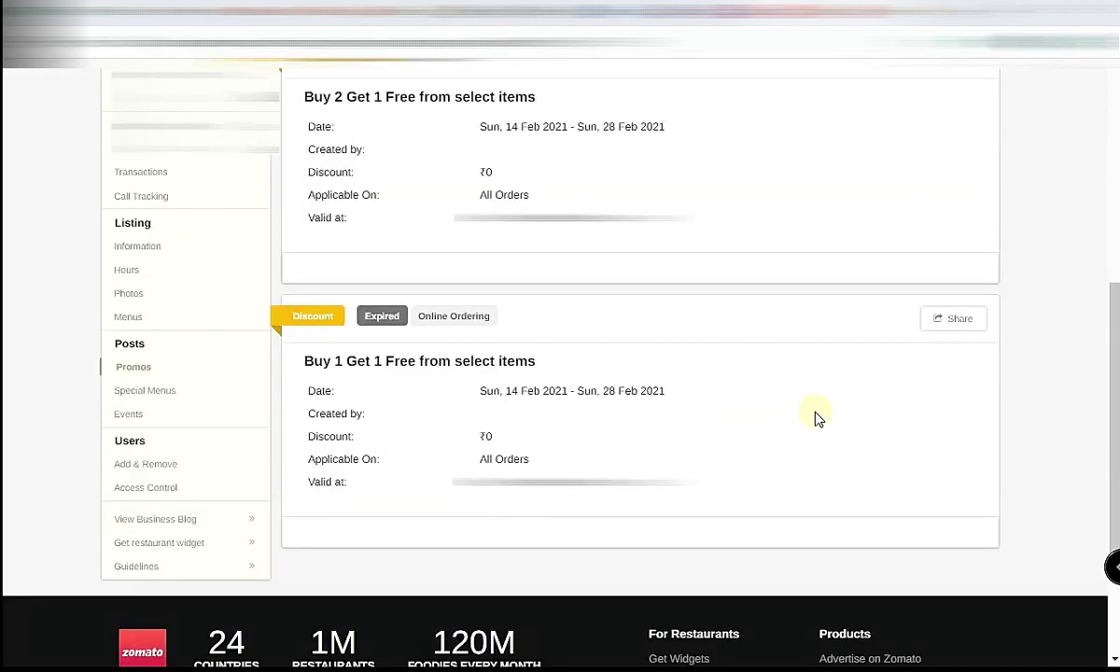
{"action": "scroll", "coordinate": [814, 417], "scroll_direction": "up", "scroll_amount": 4}
{"action": "scroll", "coordinate": [689, 391], "scroll_direction": "down", "scroll_amount": 3}
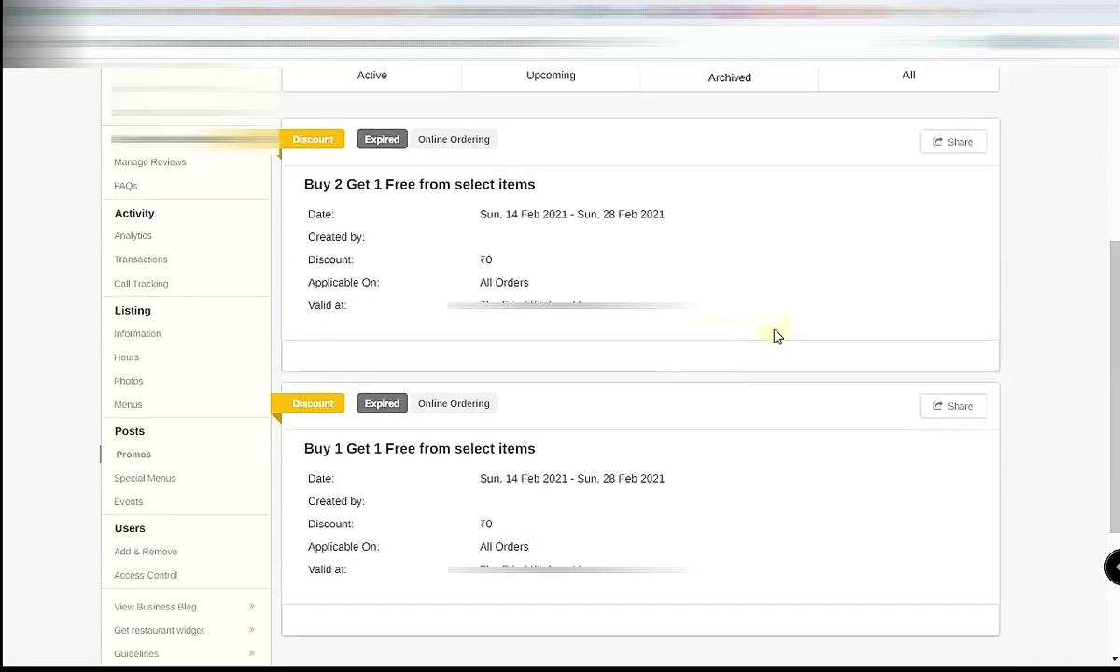
{"action": "scroll", "coordinate": [663, 400], "scroll_direction": "up", "scroll_amount": 2}
{"action": "scroll", "coordinate": [877, 420], "scroll_direction": "down", "scroll_amount": 3}
{"action": "scroll", "coordinate": [926, 270], "scroll_direction": "up", "scroll_amount": 3}
- Show All promos, listing the active '15% off on all orders above ₹250' offer
{"action": "left_click", "coordinate": [926, 270]}
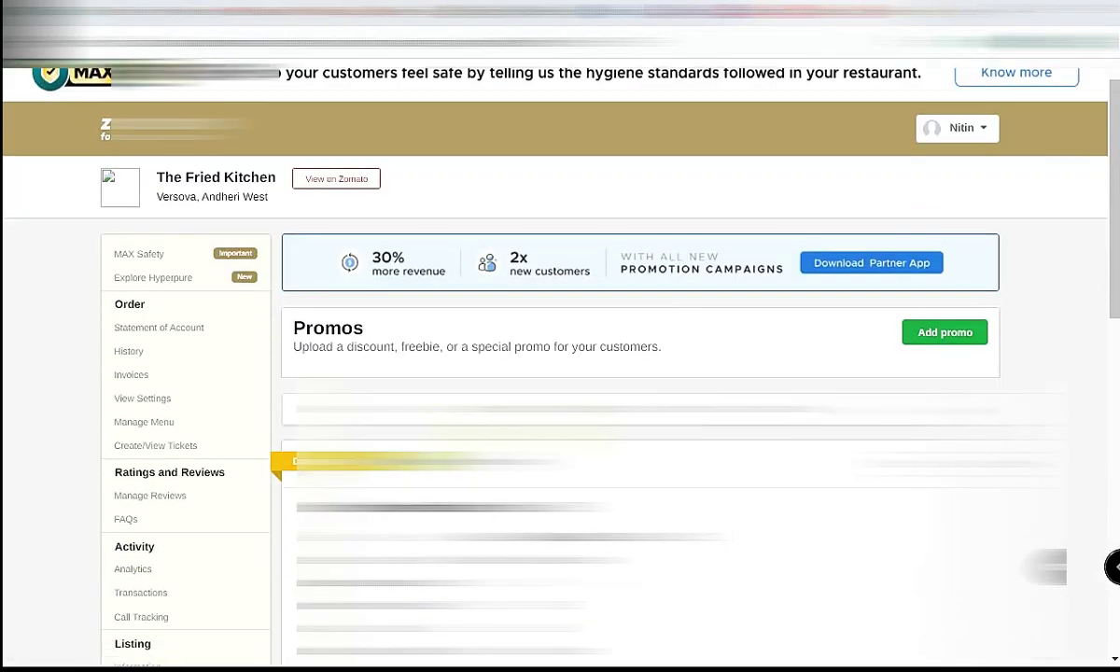
{"action": "scroll", "coordinate": [926, 270], "scroll_direction": "down", "scroll_amount": 5}
{"action": "scroll", "coordinate": [927, 271], "scroll_direction": "up", "scroll_amount": 4}
{"action": "scroll", "coordinate": [560, 353], "scroll_direction": "up", "scroll_amount": 1}
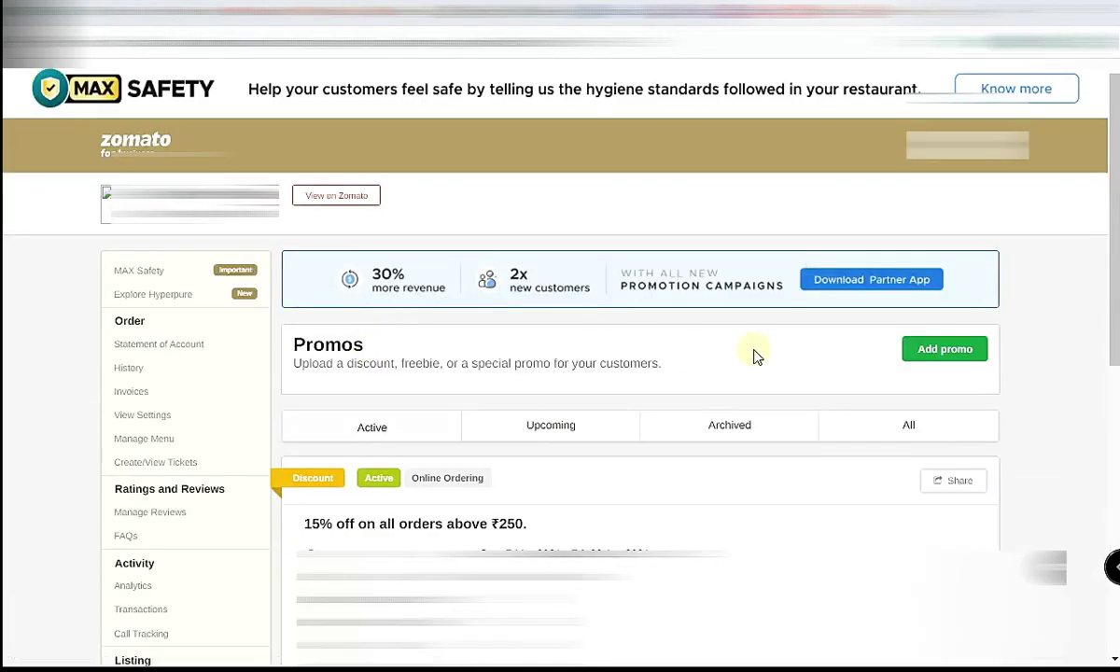
{"action": "scroll", "coordinate": [335, 407], "scroll_direction": "down", "scroll_amount": 1}
{"action": "scroll", "coordinate": [176, 520], "scroll_direction": "down", "scroll_amount": 4}
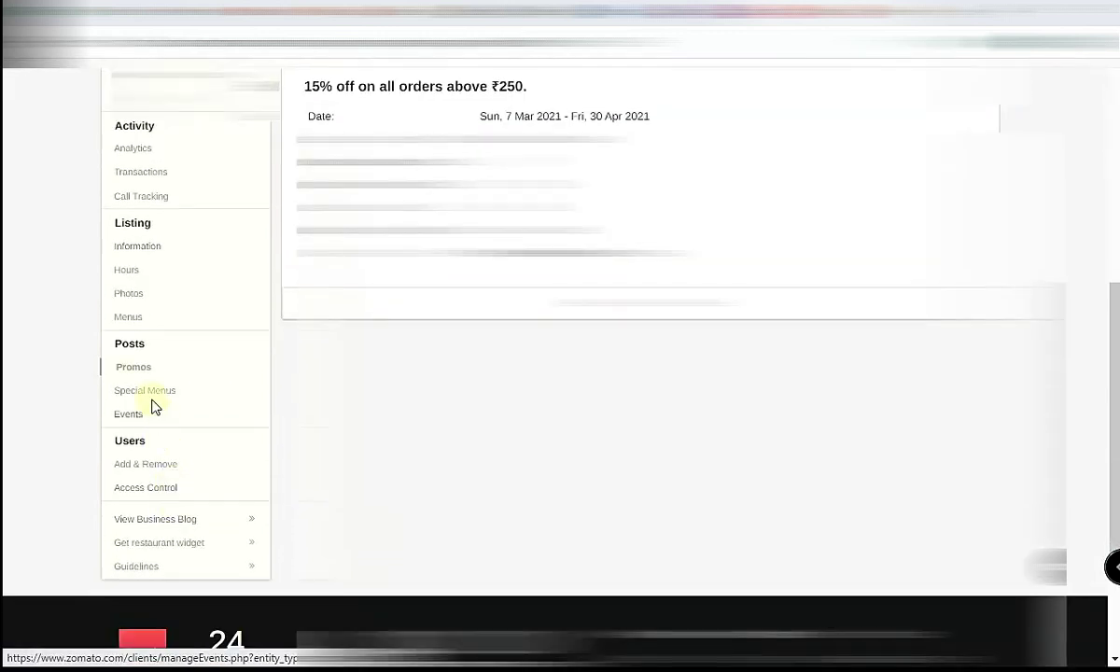
- Check the empty Special Menus page, then the Events page with no active events
{"action": "left_click", "coordinate": [145, 390]}
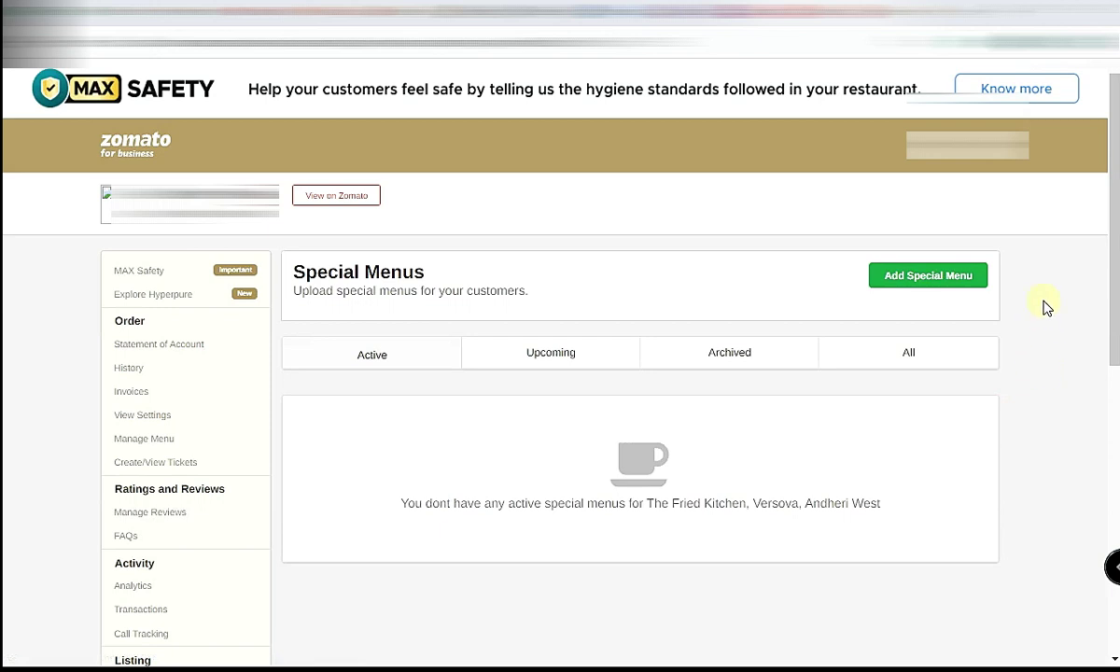
{"action": "scroll", "coordinate": [183, 422], "scroll_direction": "down", "scroll_amount": 5}
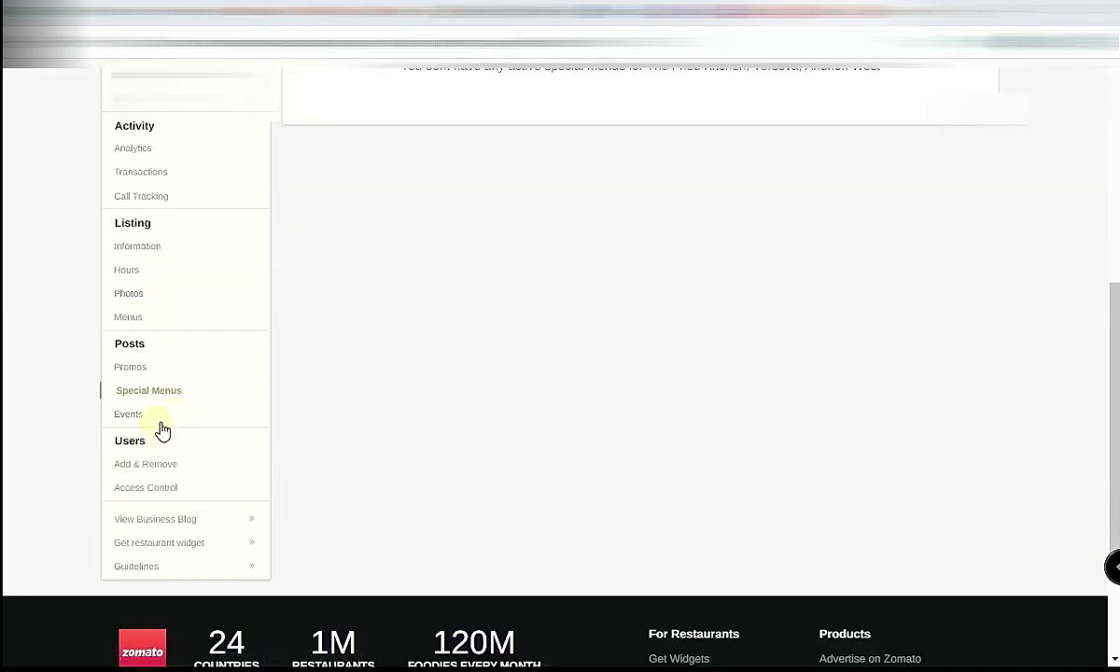
{"action": "left_click", "coordinate": [131, 416]}
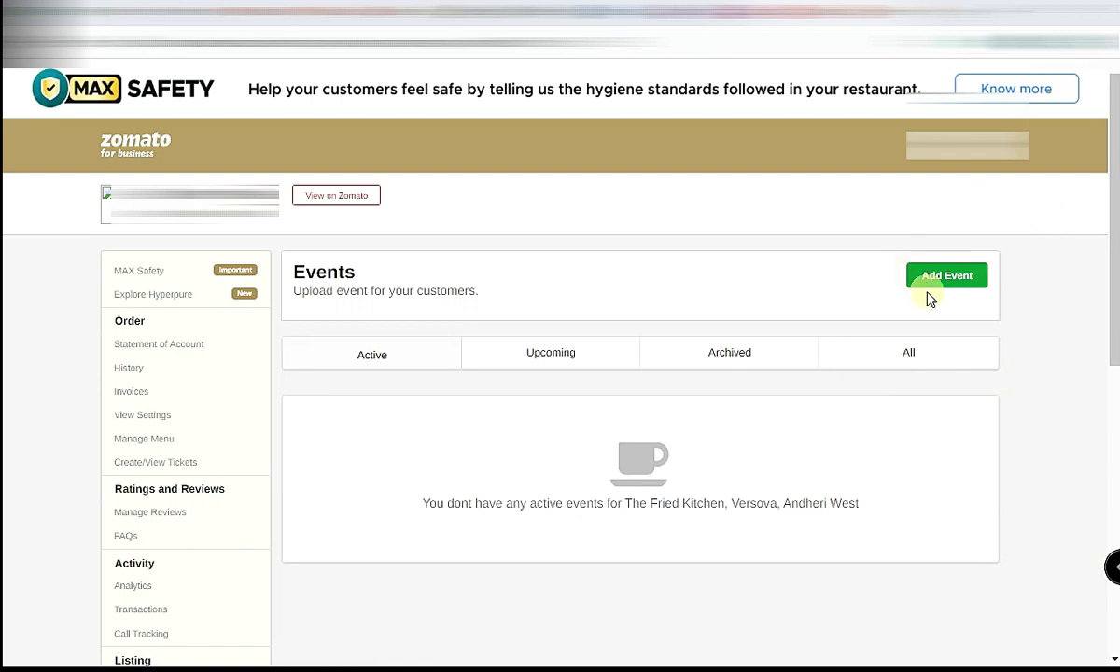
{"action": "scroll", "coordinate": [495, 424], "scroll_direction": "down", "scroll_amount": 5}
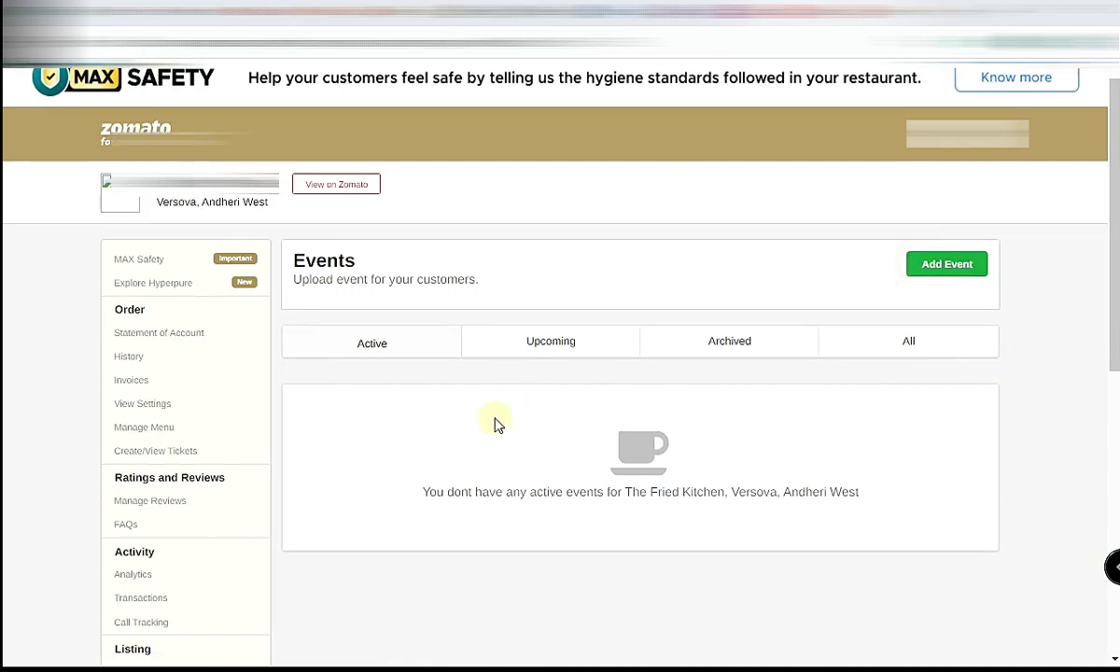
- View the Users Add & Remove page, then Access Control's Restaurant Manager permissions
{"action": "left_click", "coordinate": [169, 473]}
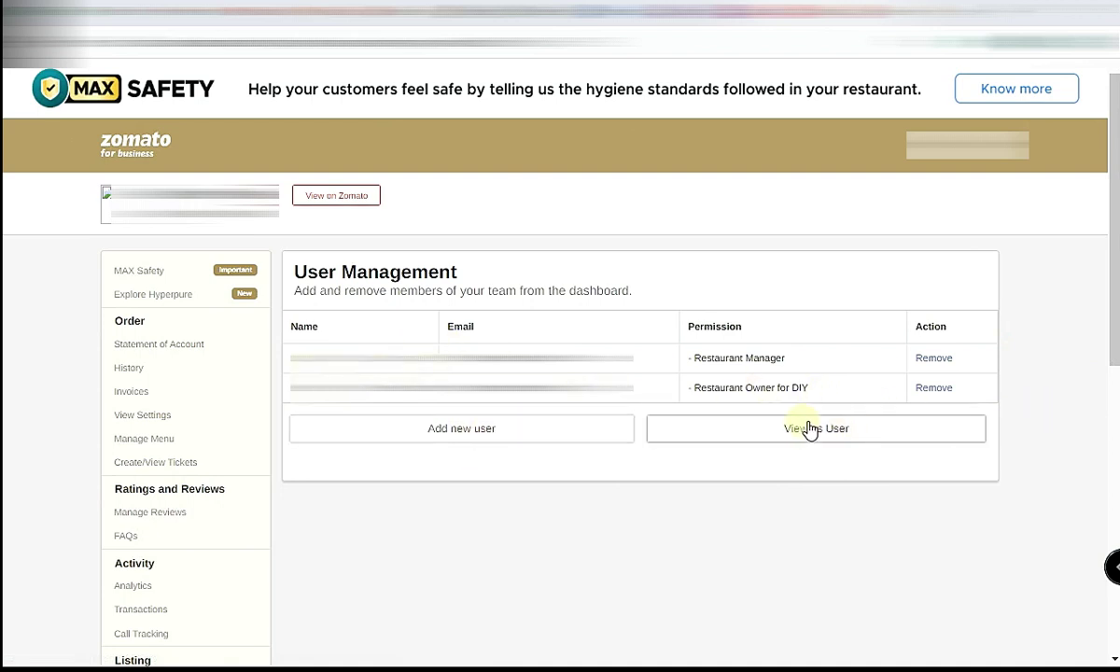
{"action": "scroll", "coordinate": [623, 423], "scroll_direction": "down", "scroll_amount": 5}
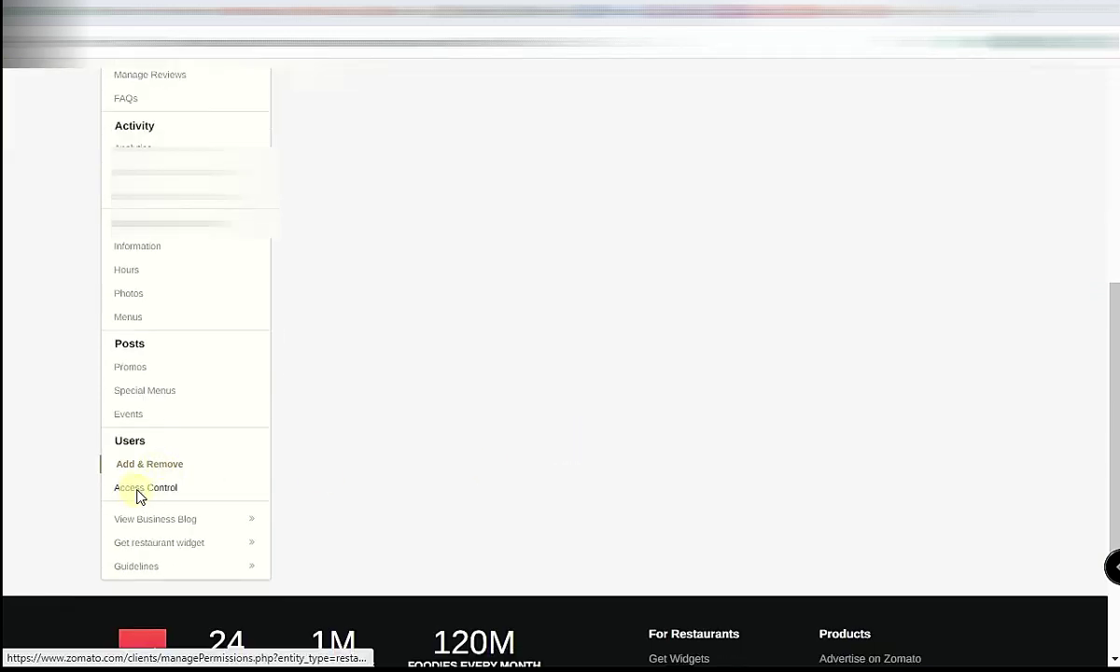
{"action": "left_click", "coordinate": [145, 492]}
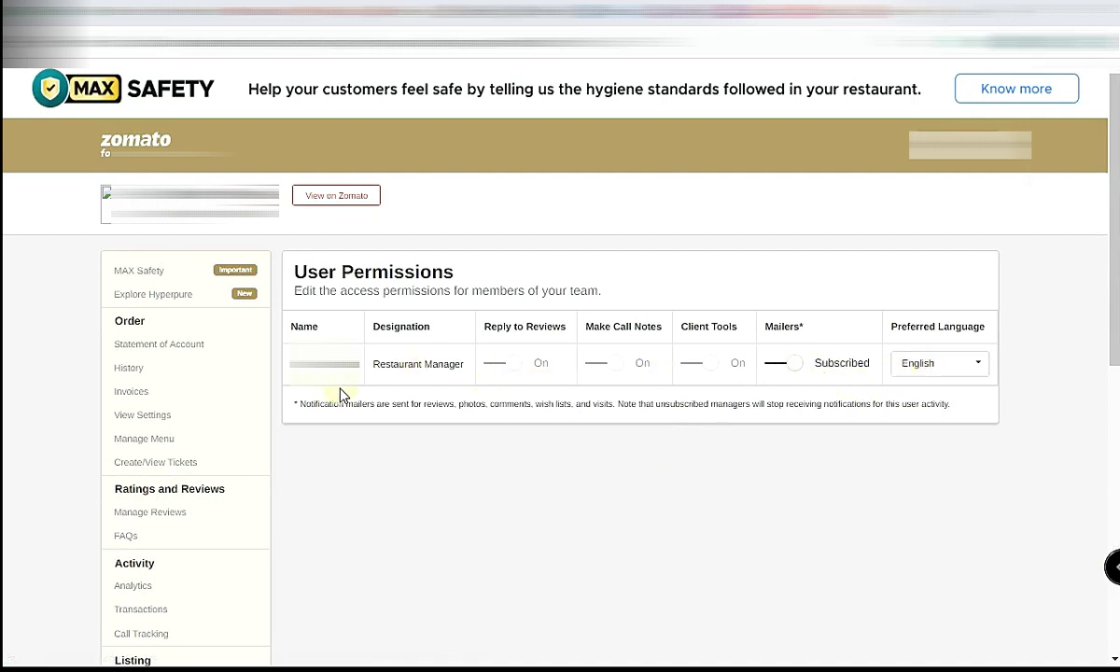
{"action": "scroll", "coordinate": [342, 394], "scroll_direction": "down", "scroll_amount": 3}
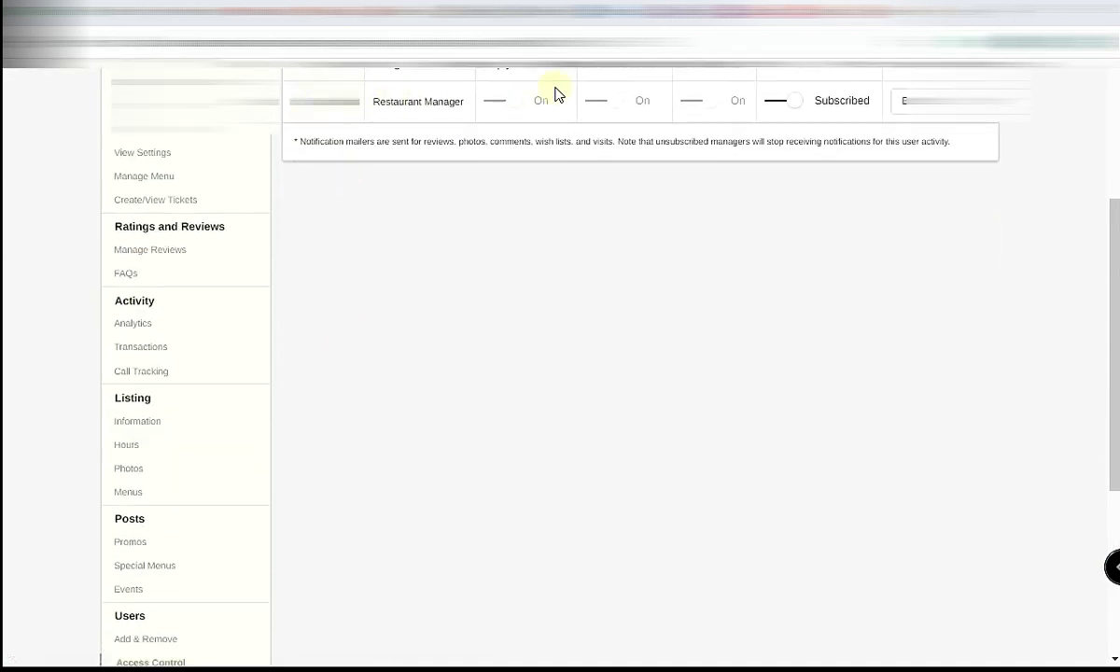
{"action": "scroll", "coordinate": [400, 395], "scroll_direction": "down", "scroll_amount": 4}
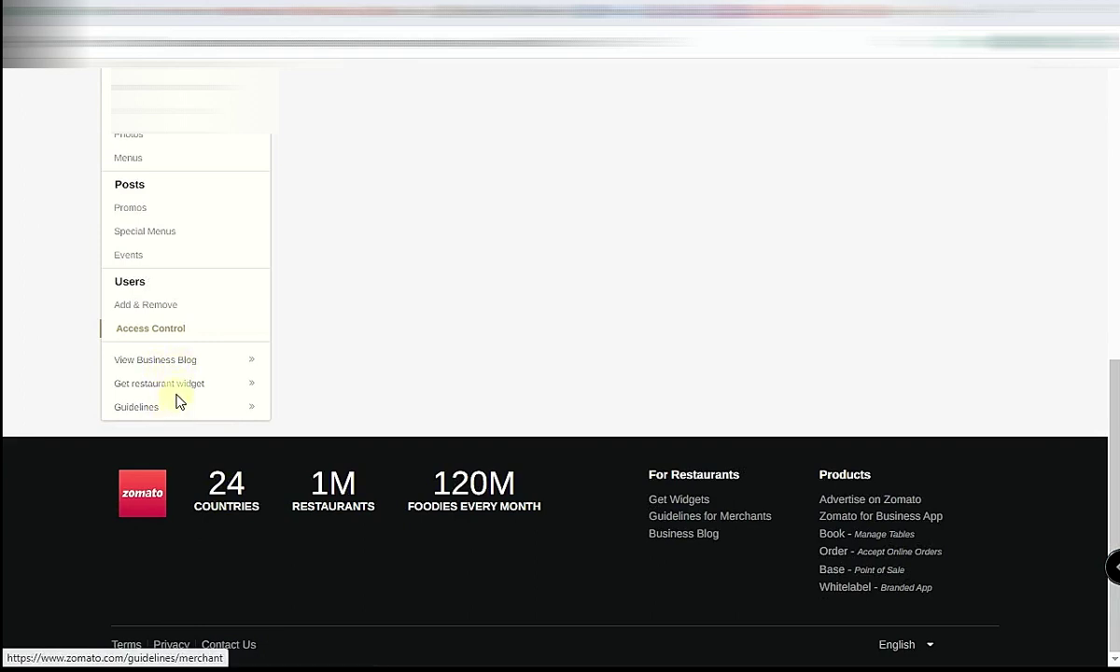
{"action": "left_click", "coordinate": [177, 404]}
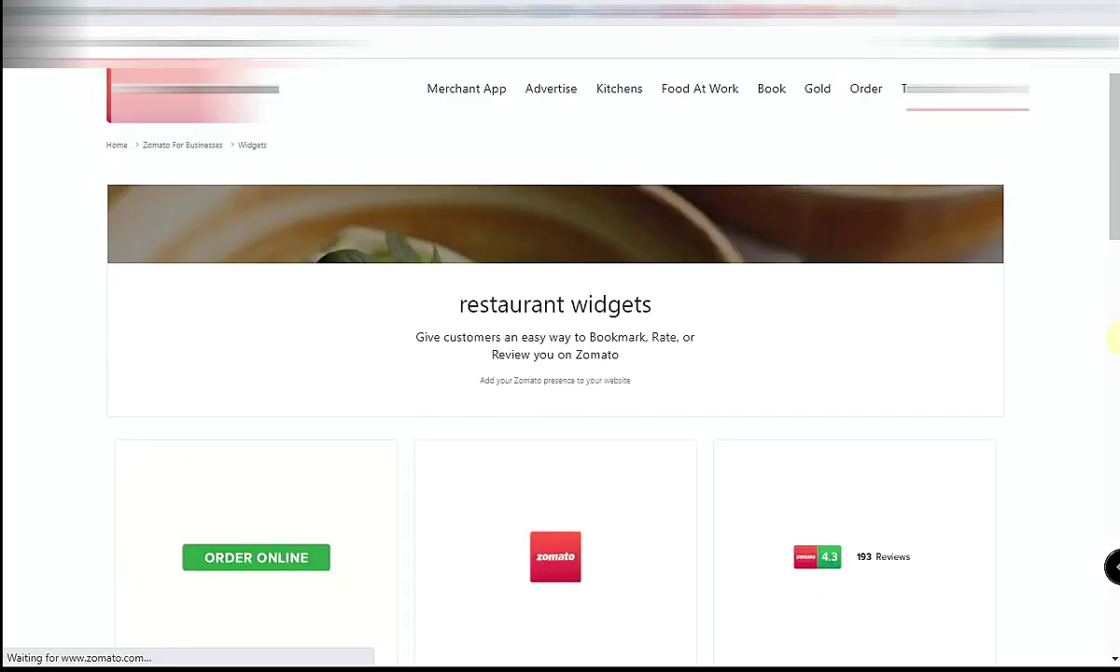
{"action": "scroll", "coordinate": [1115, 327], "scroll_direction": "down", "scroll_amount": 4}
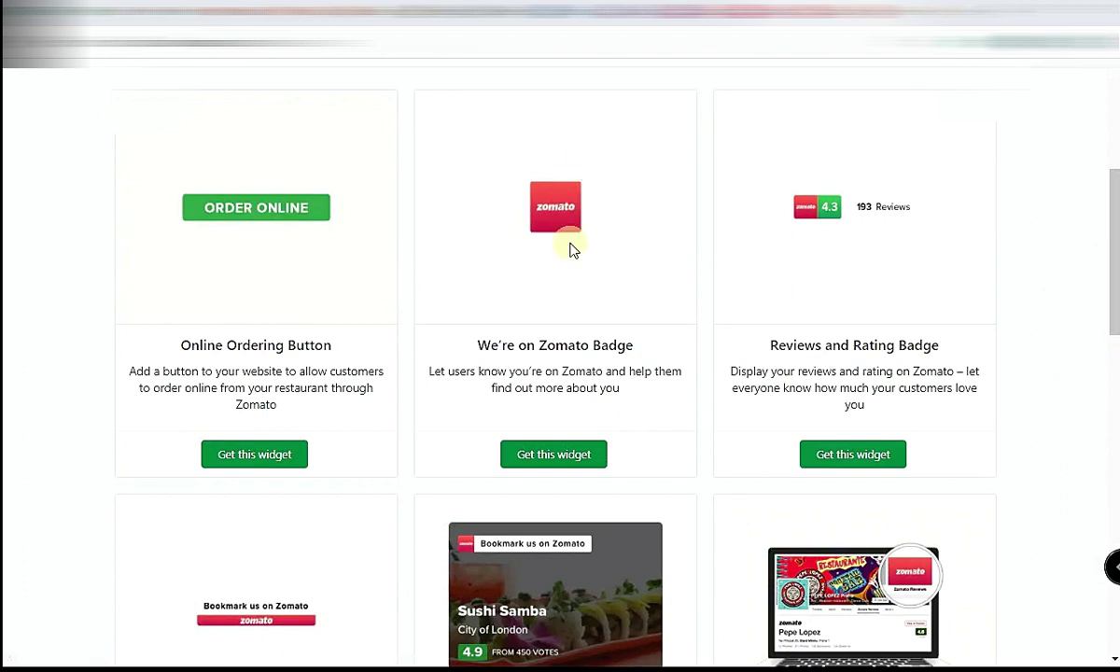
{"action": "scroll", "coordinate": [478, 377], "scroll_direction": "down", "scroll_amount": 5}
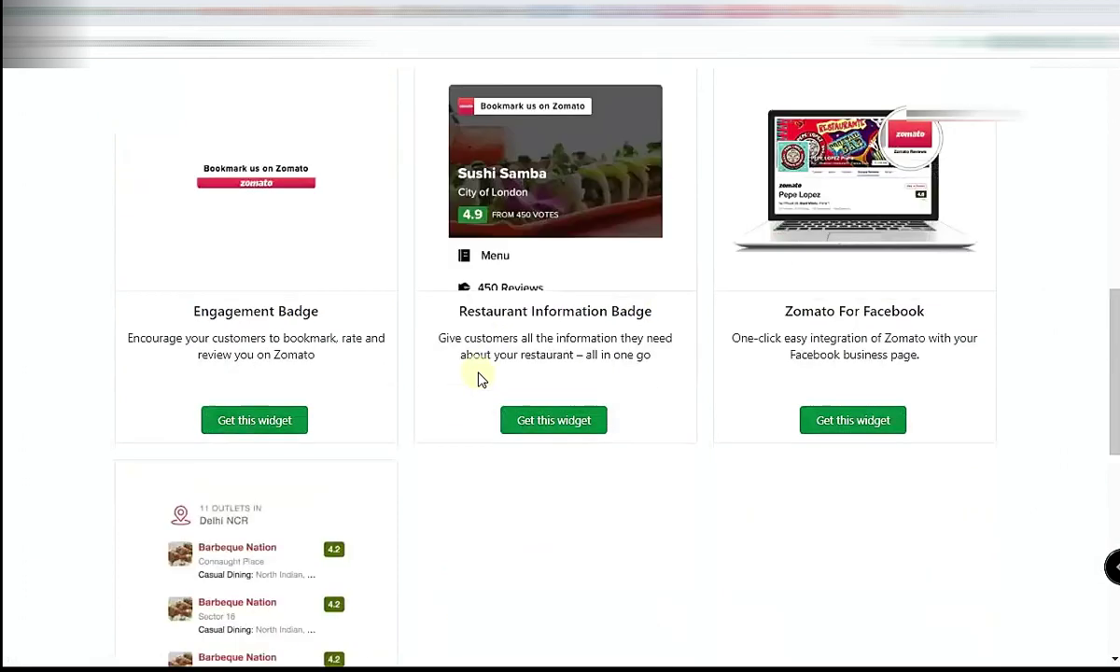
{"action": "scroll", "coordinate": [1012, 508], "scroll_direction": "up", "scroll_amount": 5}
{"action": "scroll", "coordinate": [1026, 462], "scroll_direction": "down", "scroll_amount": 1}
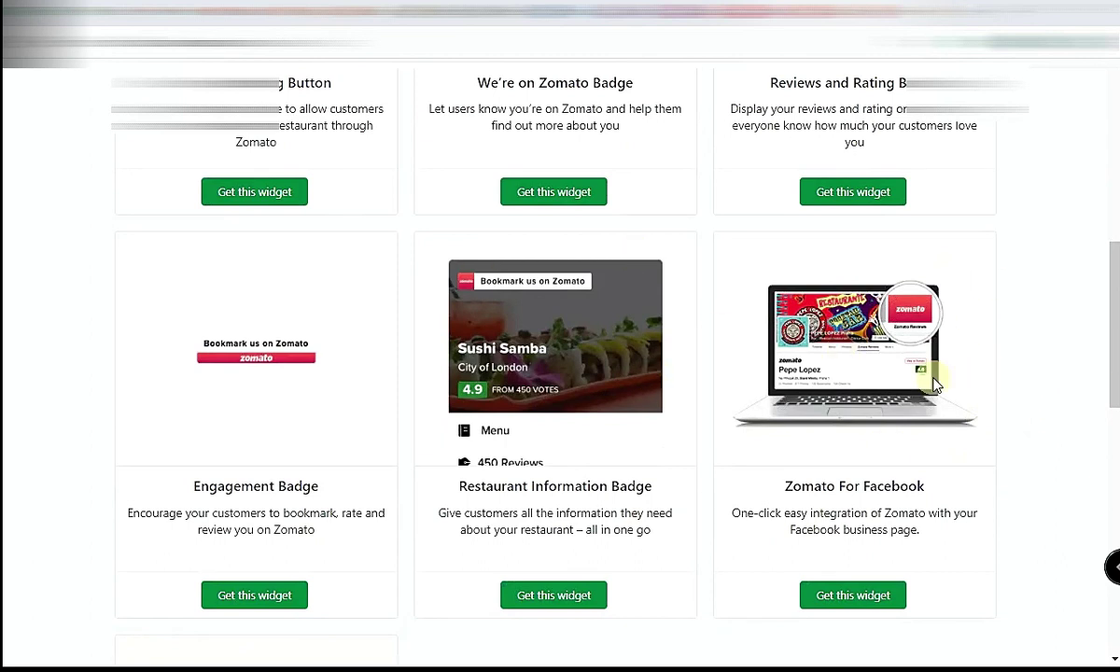
{"action": "scroll", "coordinate": [1024, 384], "scroll_direction": "up", "scroll_amount": 4}
{"action": "scroll", "coordinate": [1025, 385], "scroll_direction": "up", "scroll_amount": 2}
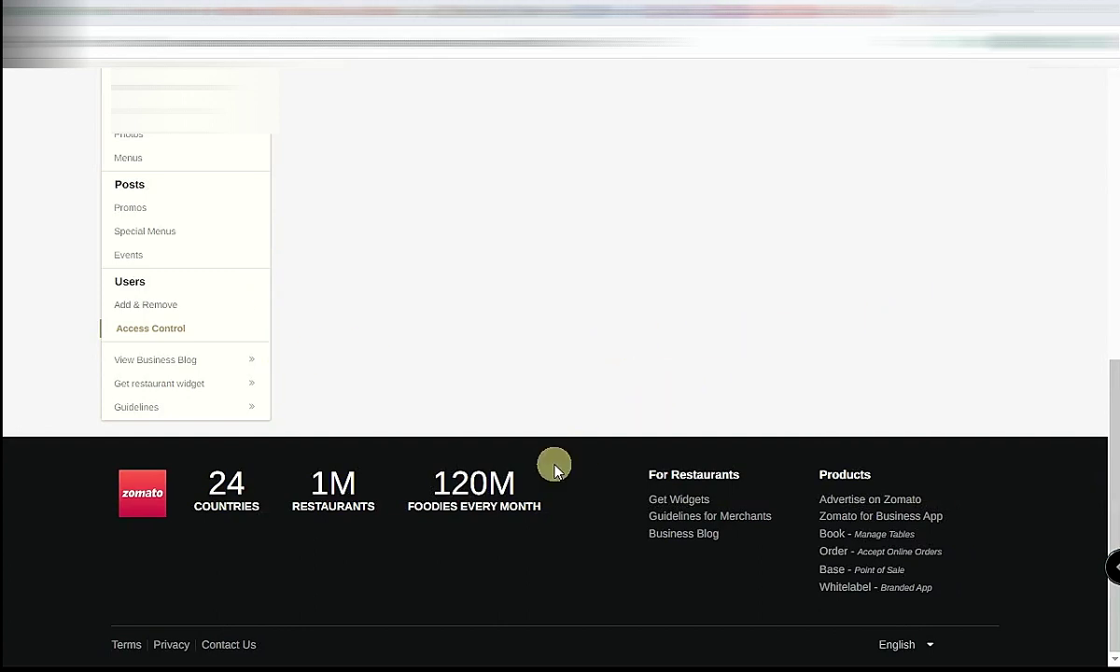
- Open Explore Hyperpure to view the Supplies Platform and its ₹599 minimum order offer
{"action": "scroll", "coordinate": [522, 467], "scroll_direction": "up", "scroll_amount": 1}
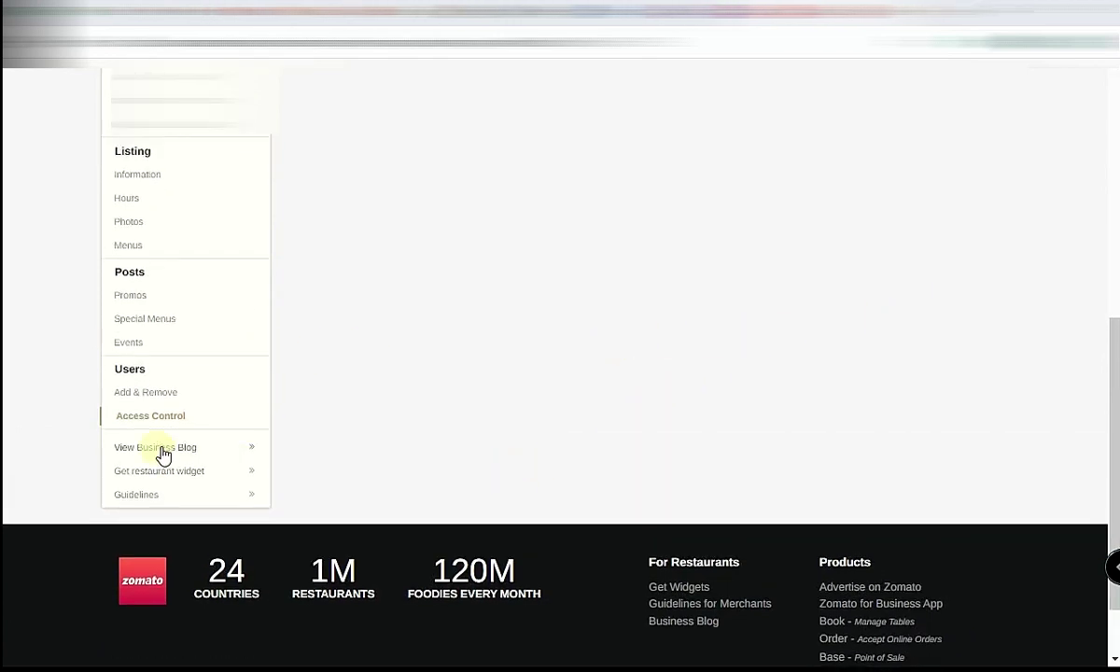
{"action": "scroll", "coordinate": [168, 448], "scroll_direction": "up", "scroll_amount": 6}
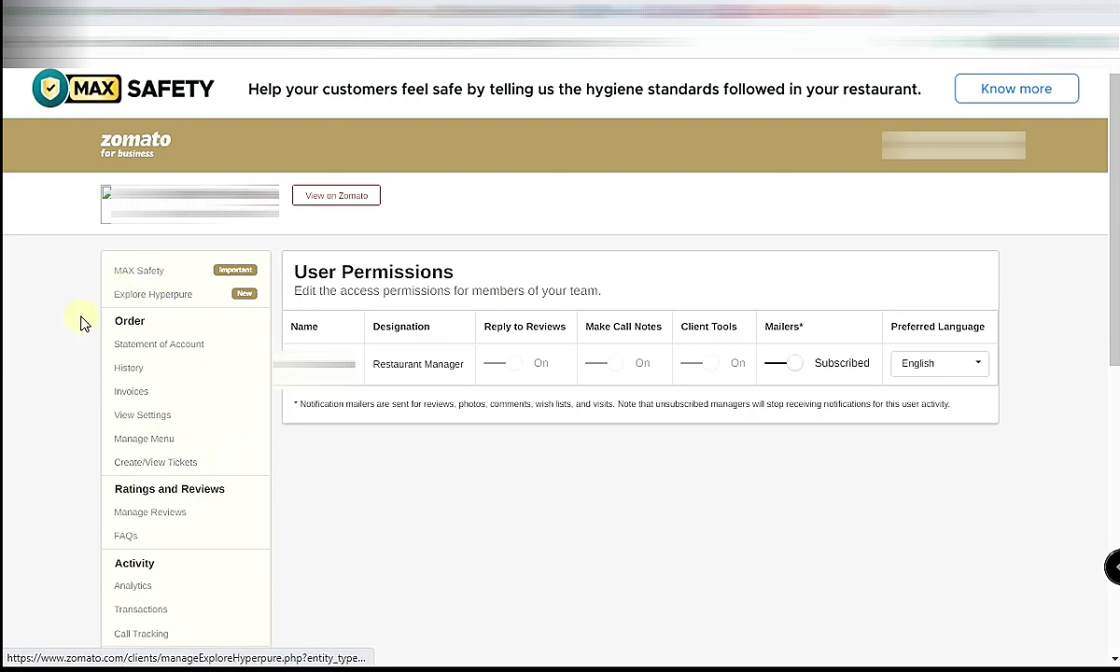
{"action": "left_click", "coordinate": [166, 297]}
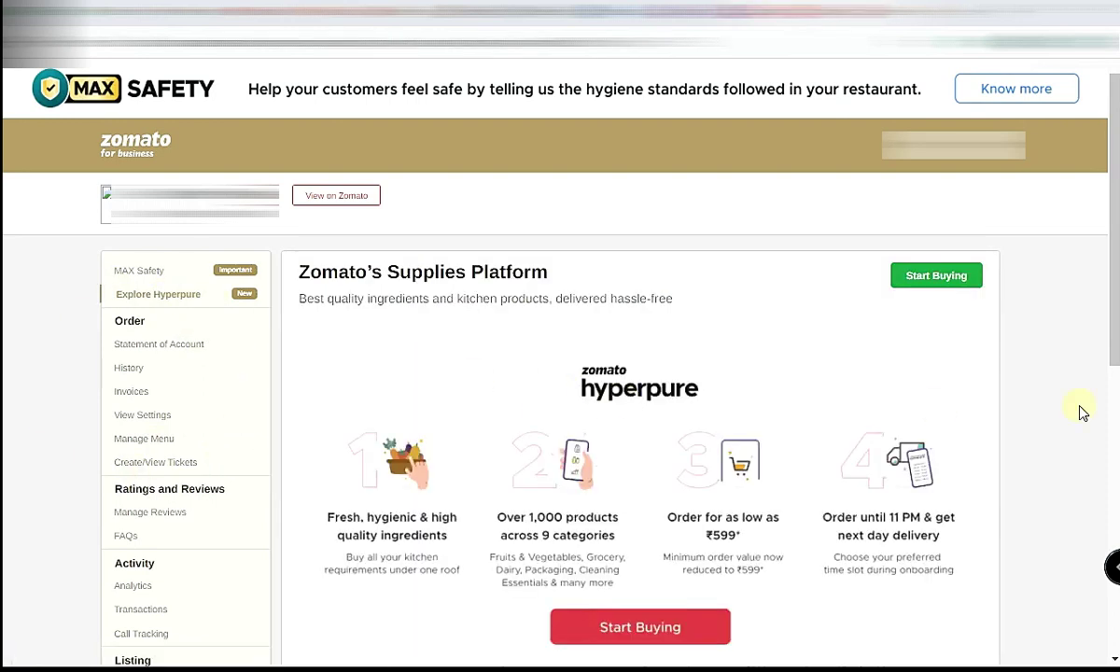
{"action": "scroll", "coordinate": [1058, 376], "scroll_direction": "down", "scroll_amount": 3}
{"action": "scroll", "coordinate": [1057, 377], "scroll_direction": "up", "scroll_amount": 1}
{"action": "scroll", "coordinate": [1058, 376], "scroll_direction": "up", "scroll_amount": 2}
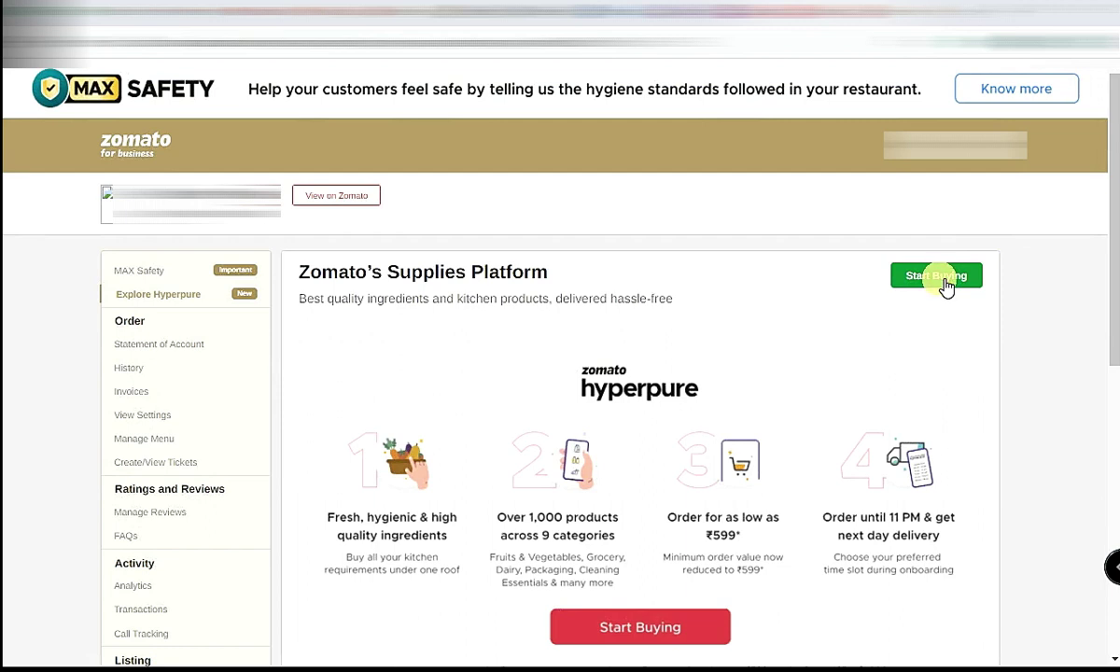
- Start buying on Hyperpure, agree to share restaurant data, and proceed to Hyperpure sign-in
{"action": "left_click", "coordinate": [944, 282]}
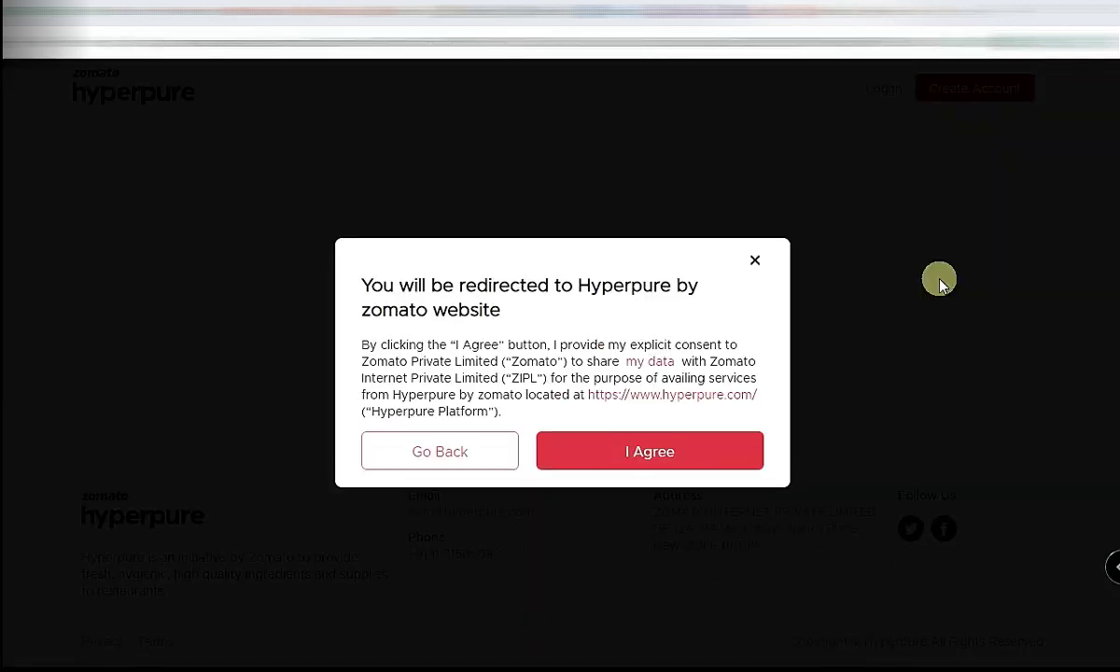
{"action": "left_click", "coordinate": [654, 451]}
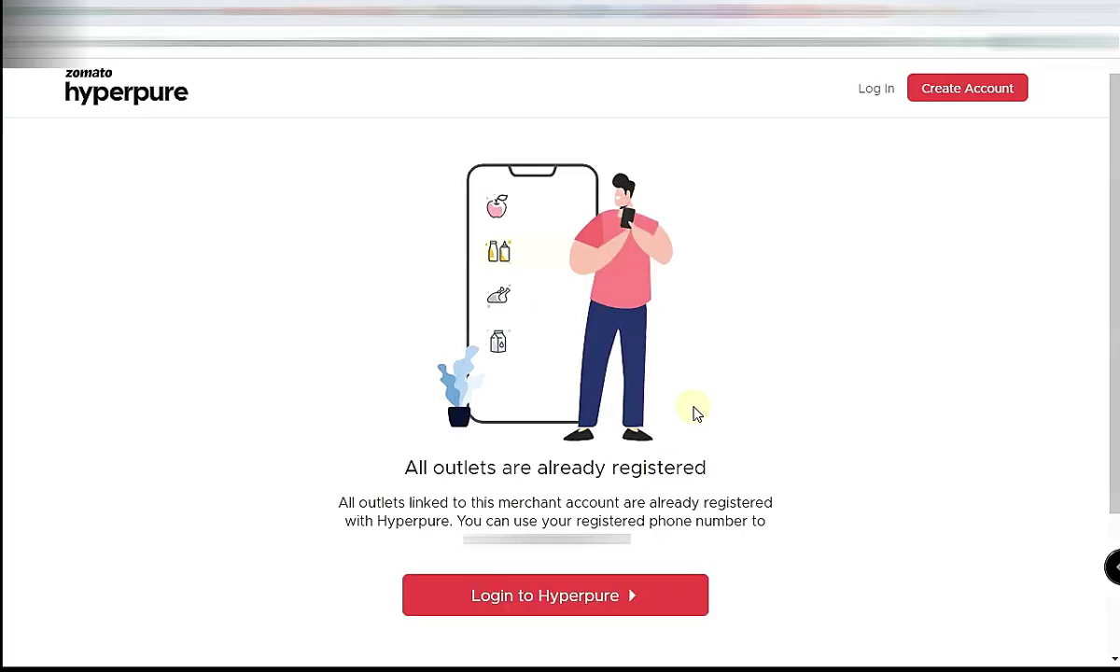
{"action": "scroll", "coordinate": [692, 412], "scroll_direction": "down", "scroll_amount": 2}
{"action": "scroll", "coordinate": [669, 445], "scroll_direction": "up", "scroll_amount": 2}
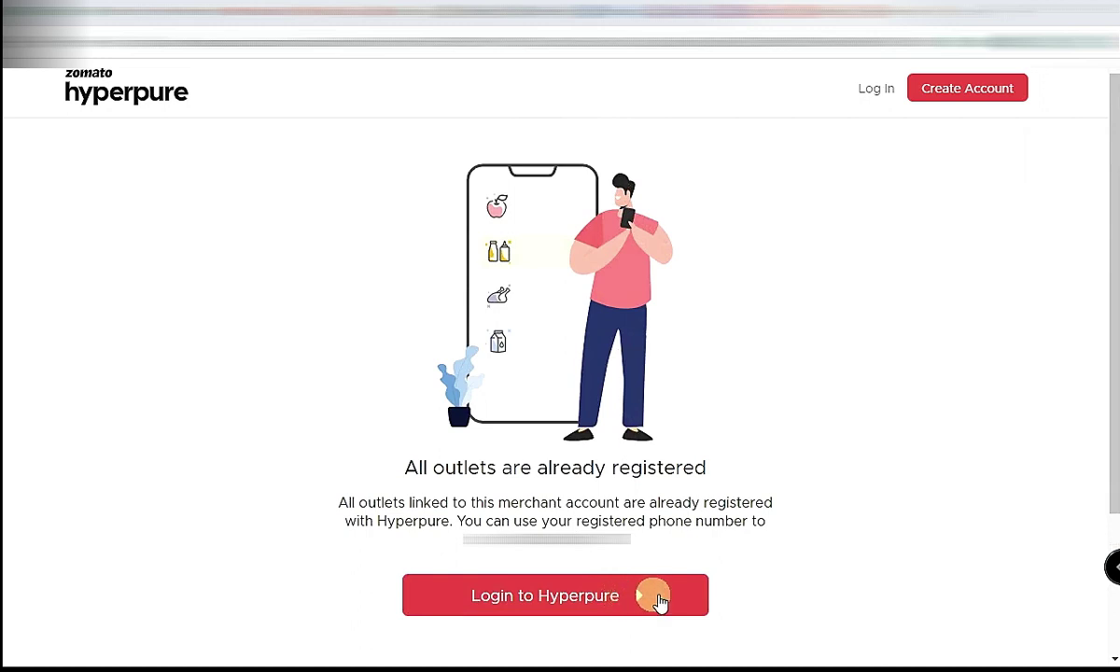
{"action": "left_click", "coordinate": [657, 598]}
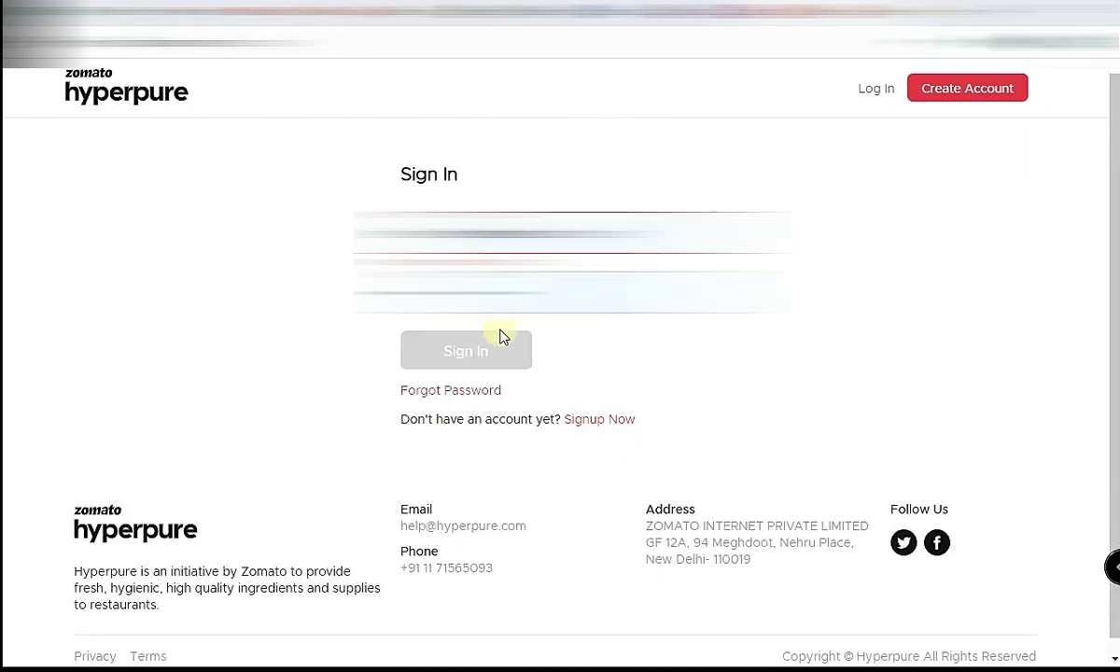